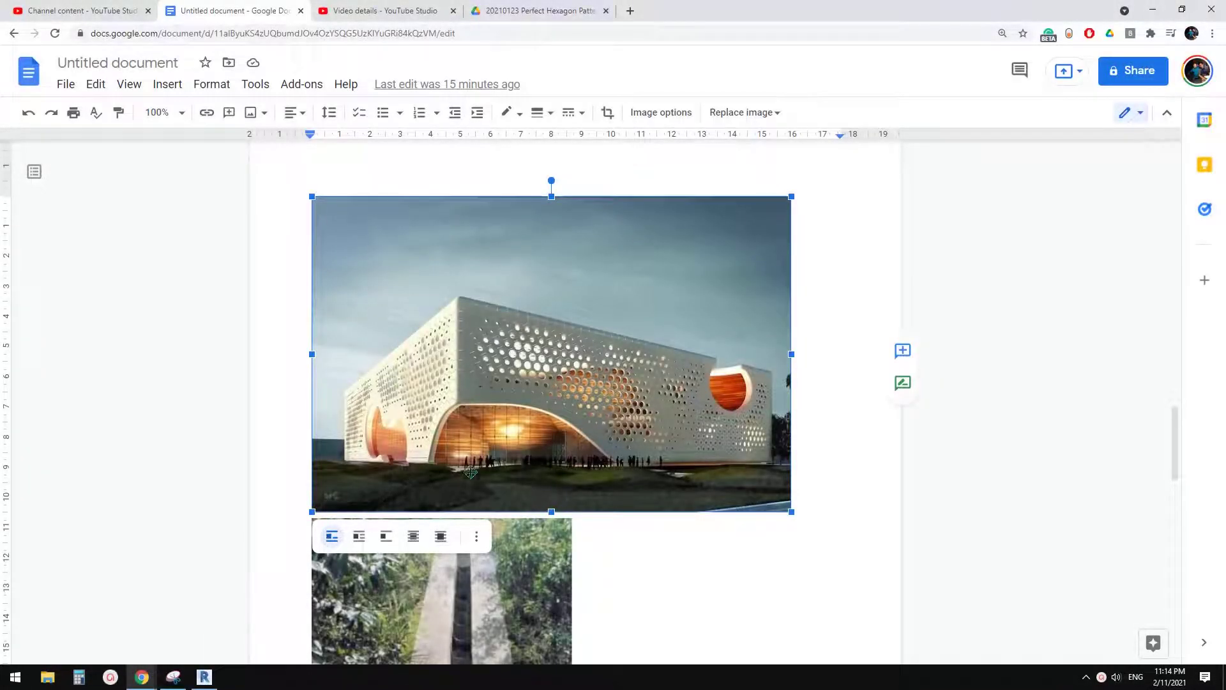
- Examine the document's reference images of the airport roof and the hexagon-perforated facade, and the Day 310 hexagon video details
scroll(545, 410, up, 6)
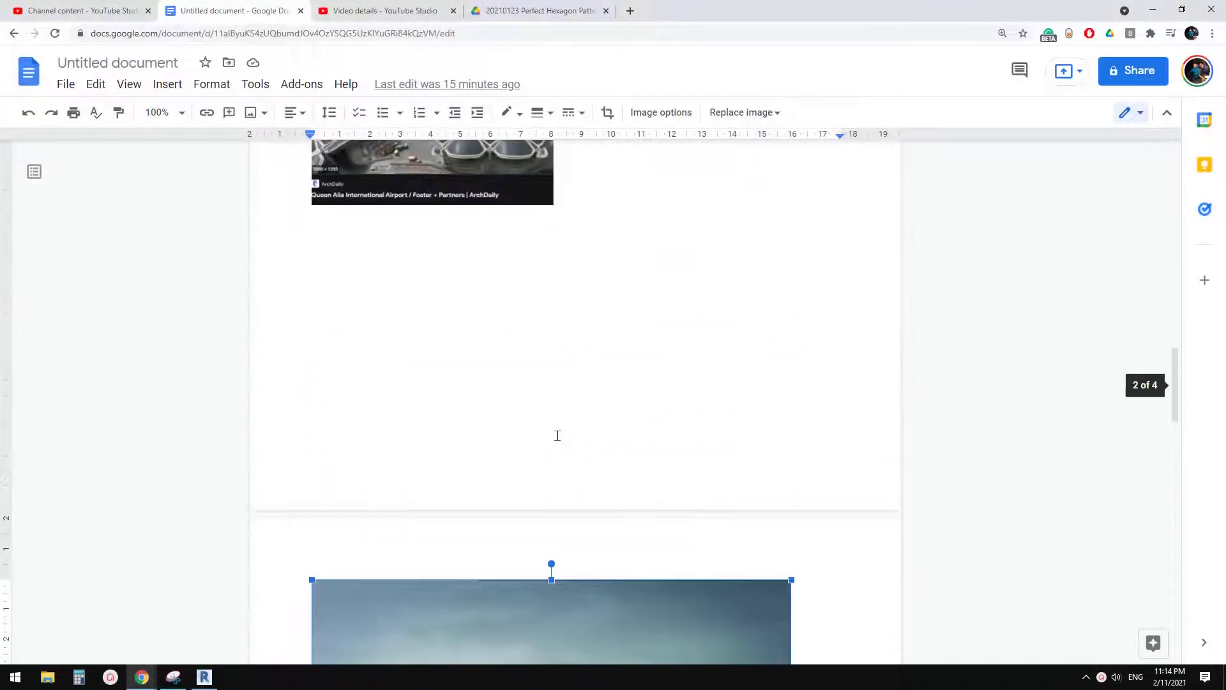
scroll(563, 441, up, 3)
scroll(558, 422, down, 9)
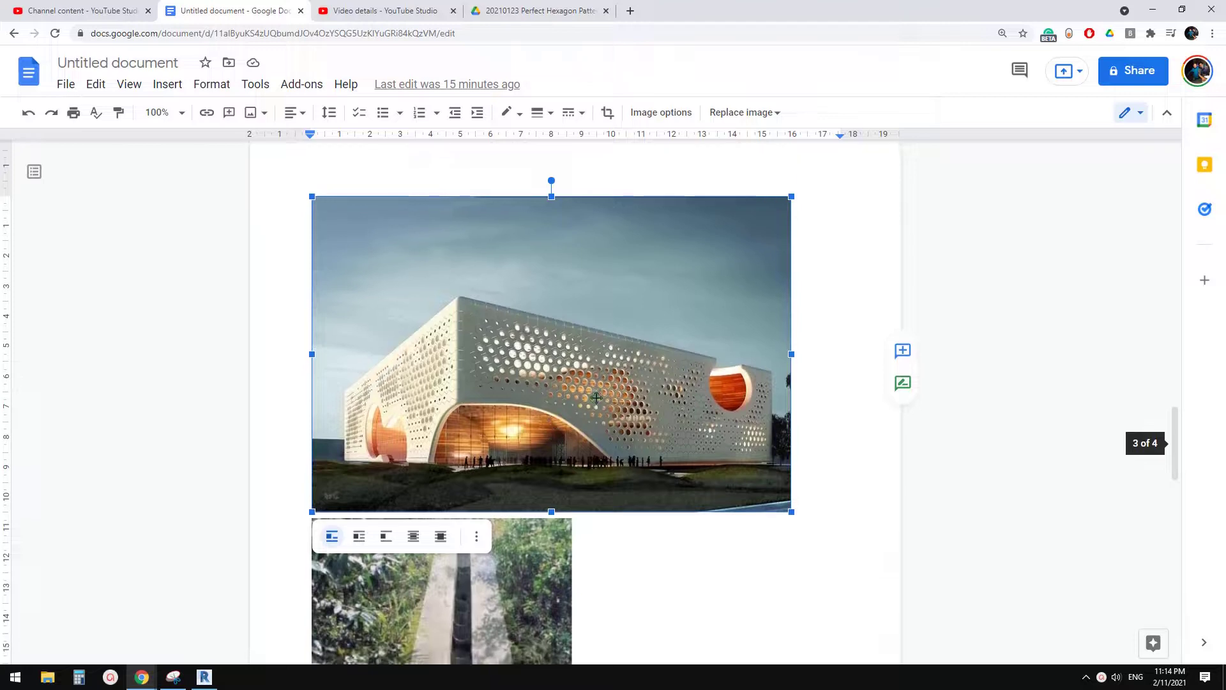
scroll(551, 403, up, 11)
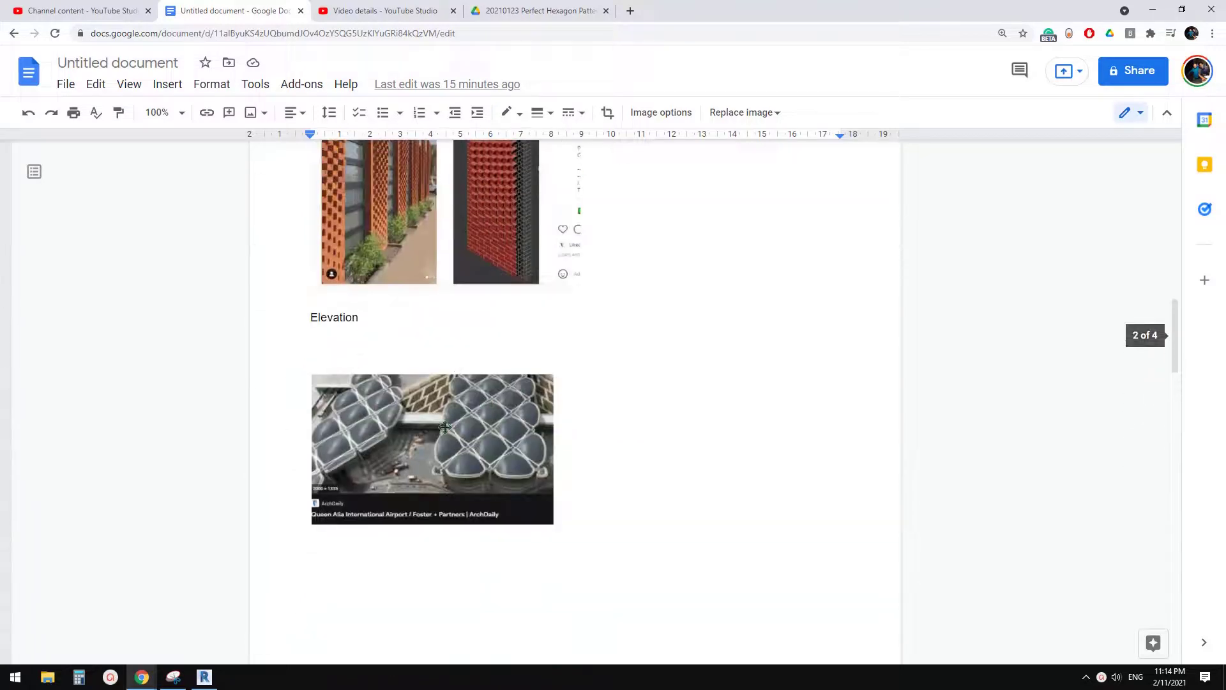
click(453, 416)
scroll(454, 383, down, 1)
scroll(484, 339, down, 1)
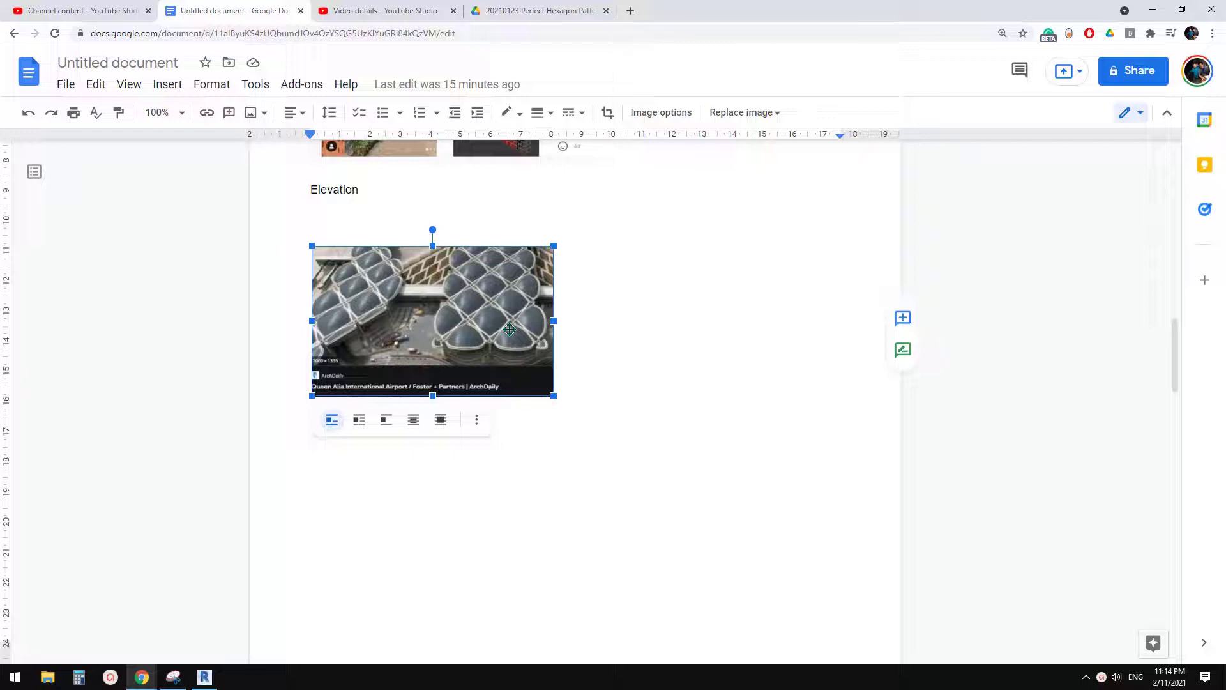
click(620, 329)
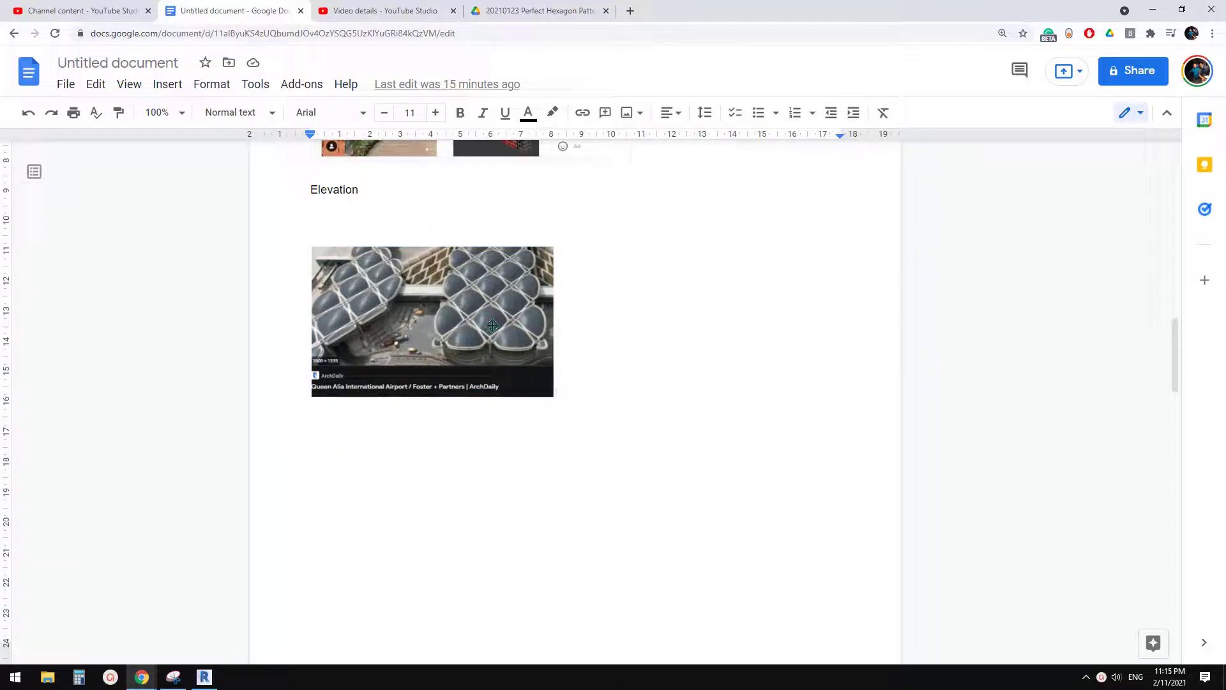
scroll(524, 329, down, 4)
scroll(472, 294, up, 3)
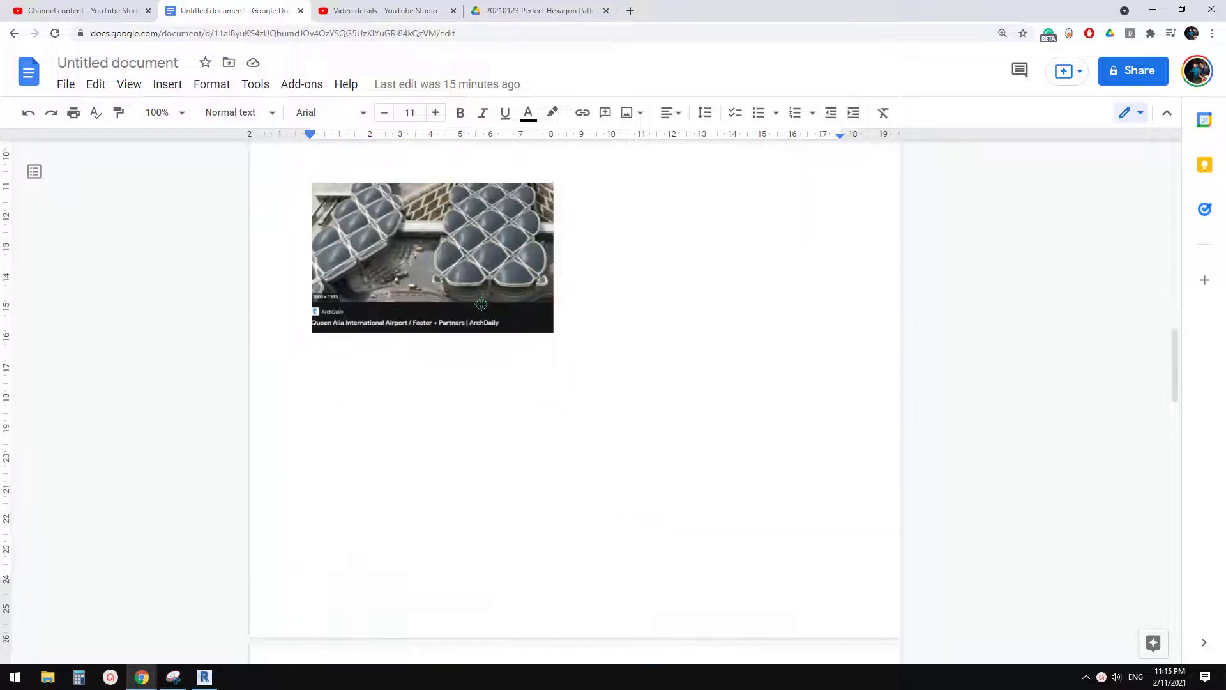
scroll(485, 309, down, 3)
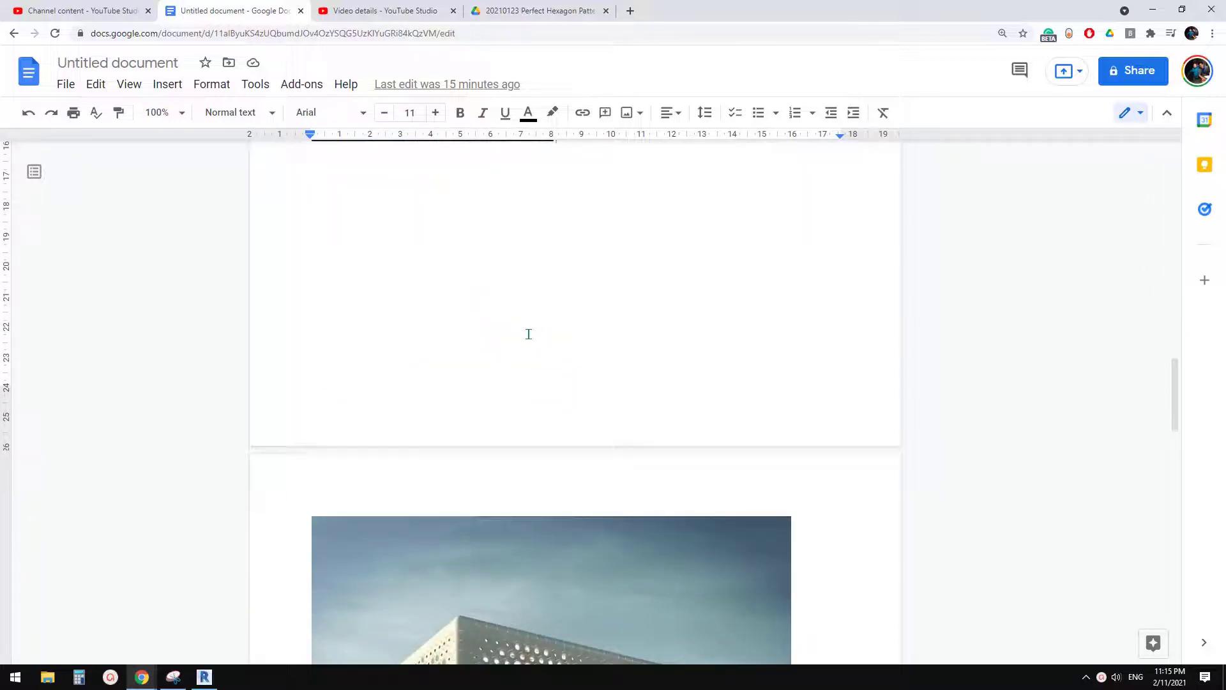
scroll(573, 393, down, 6)
scroll(558, 335, up, 1)
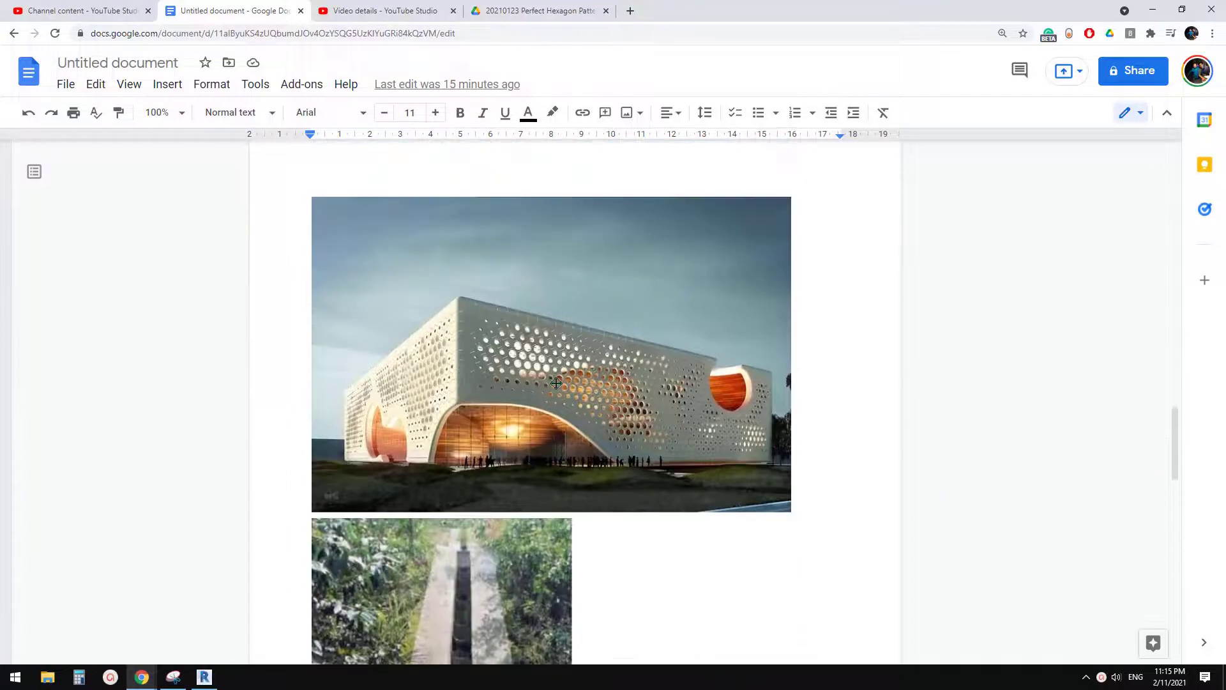
click(584, 382)
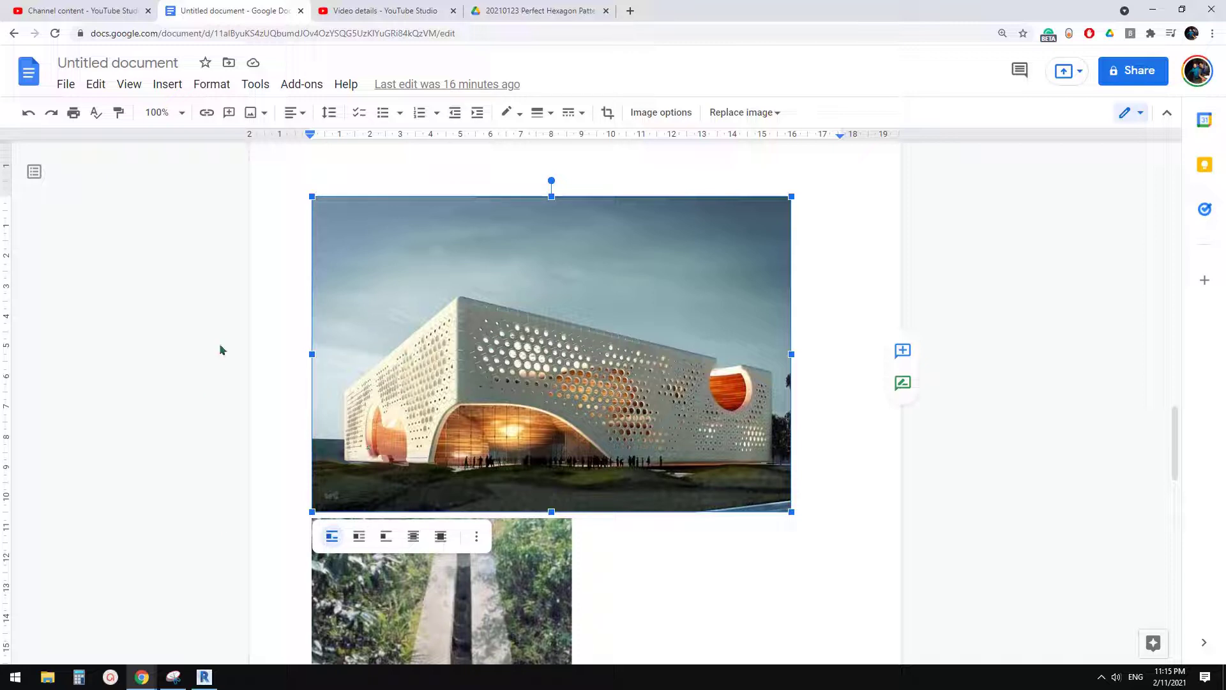
click(394, 11)
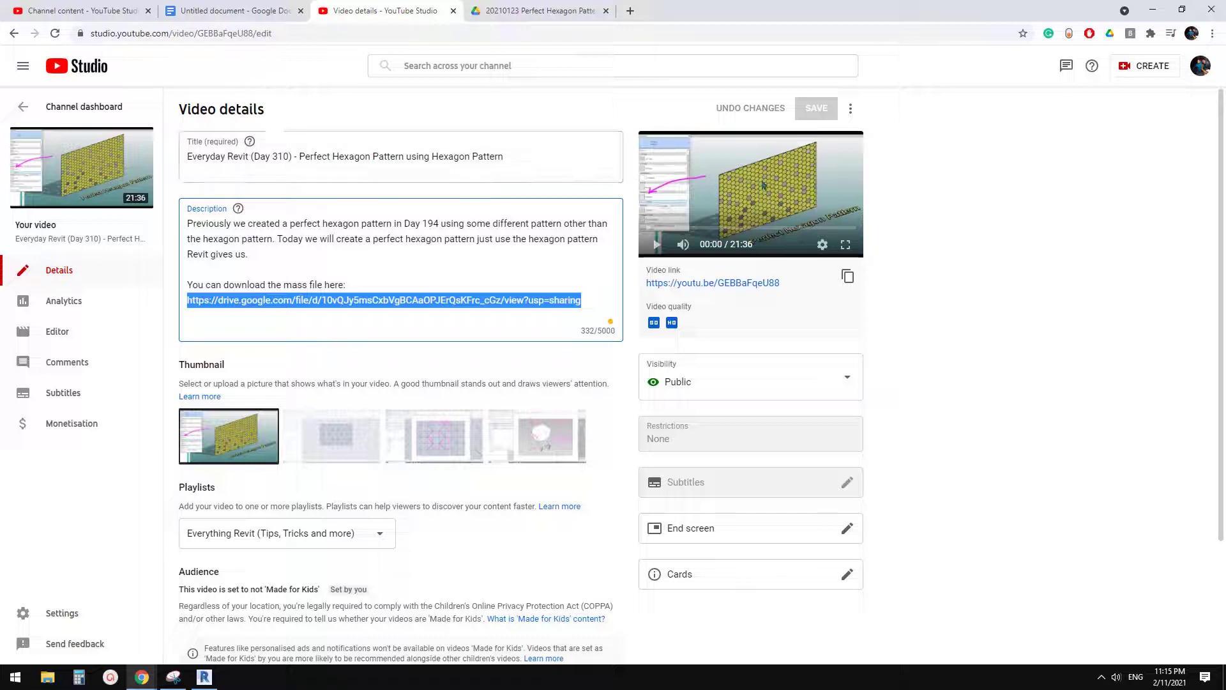
- Switch to Revit and create a new family from the Conceptual Mass template
click(205, 676)
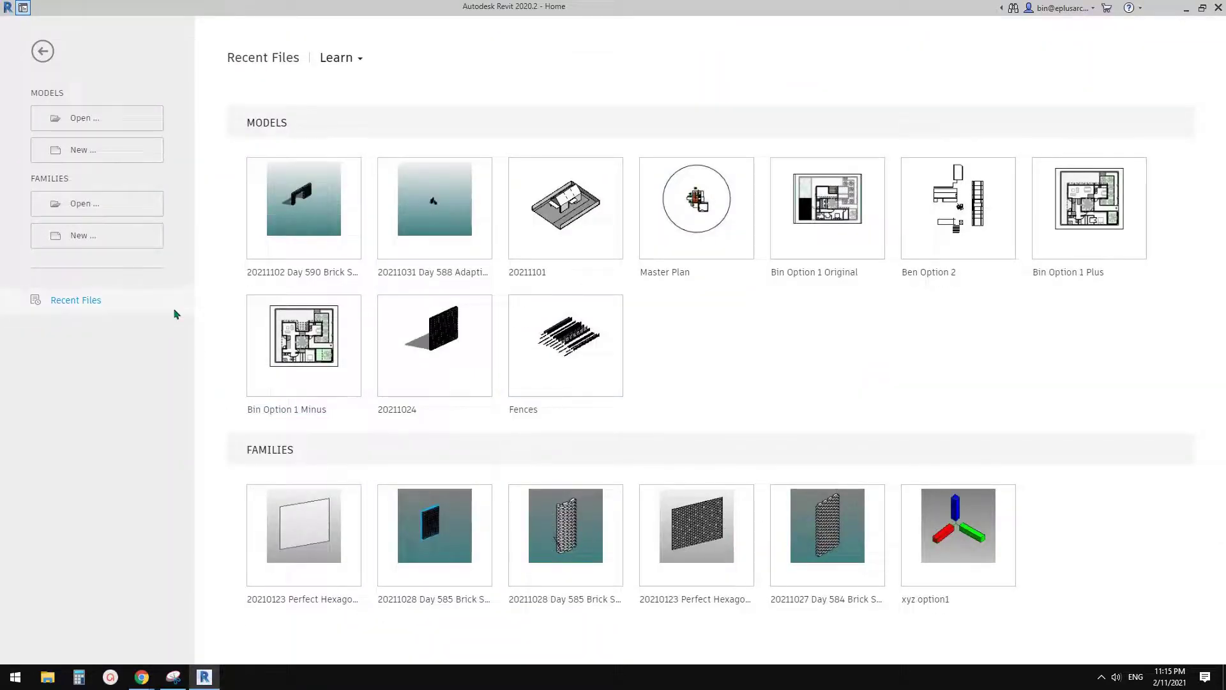
click(87, 236)
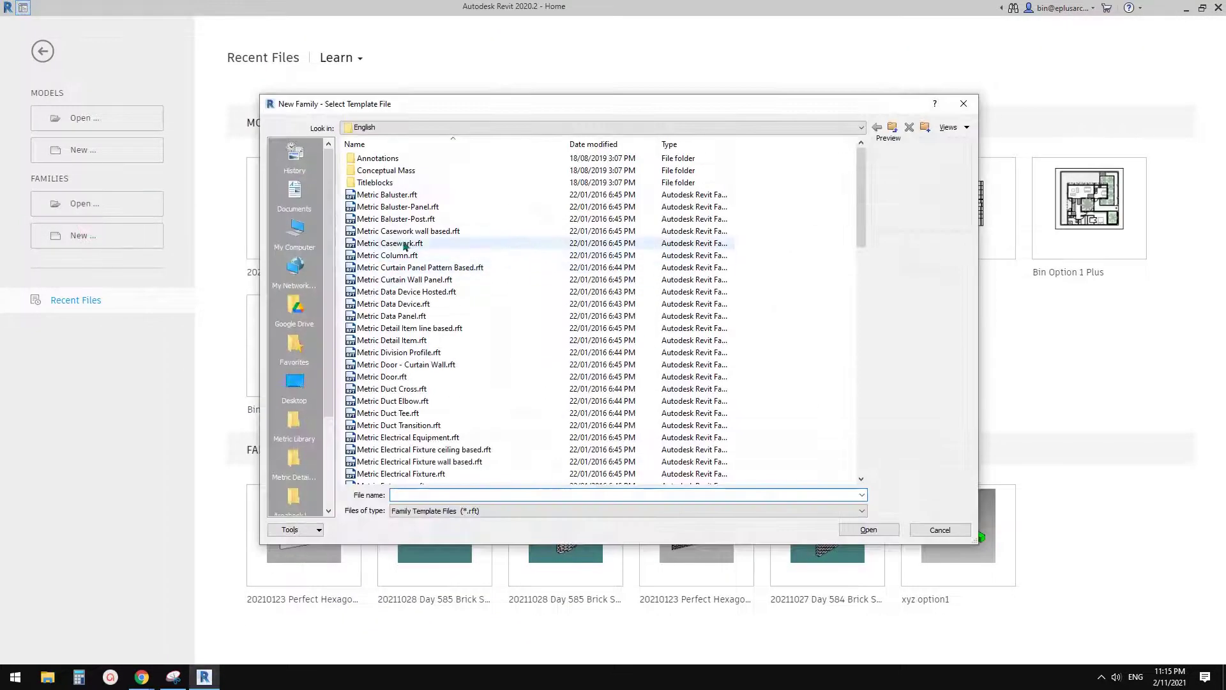
double_click(386, 171)
click(377, 161)
double_click(376, 160)
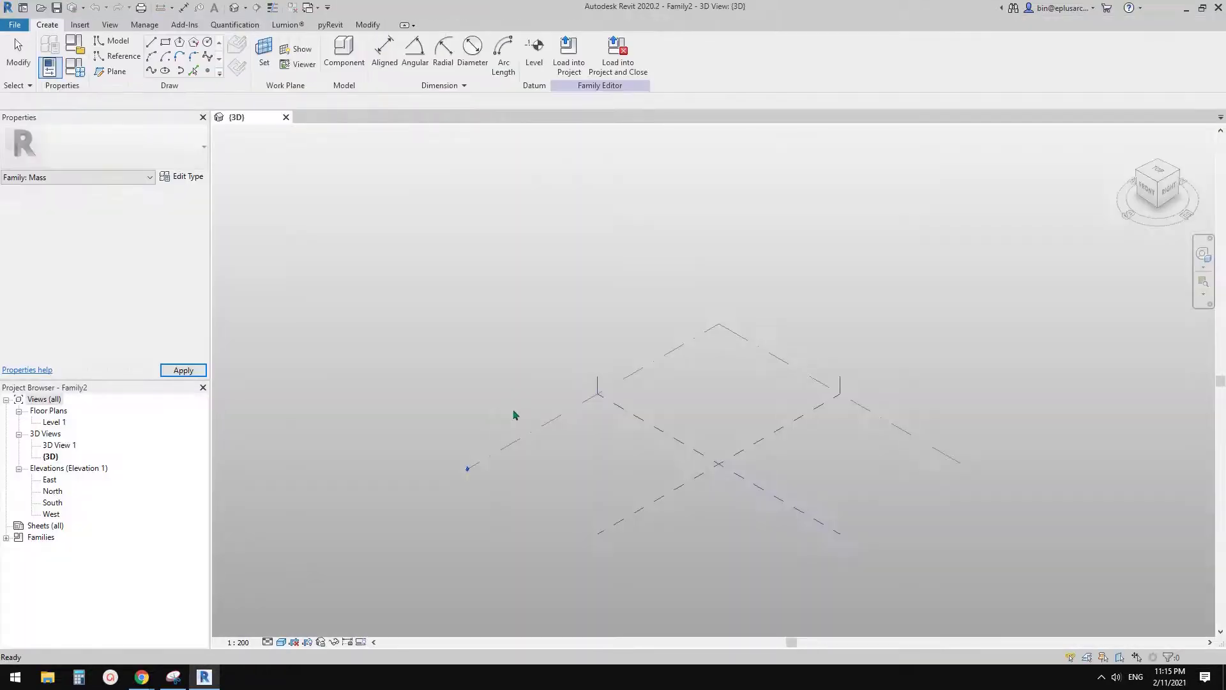
- Draw a reference line about 41000 mm long on Level 1 and create a vertical surface form from it
middle_drag(659, 441, 452, 407)
scroll(450, 419, up, 1)
click(122, 56)
click(390, 430)
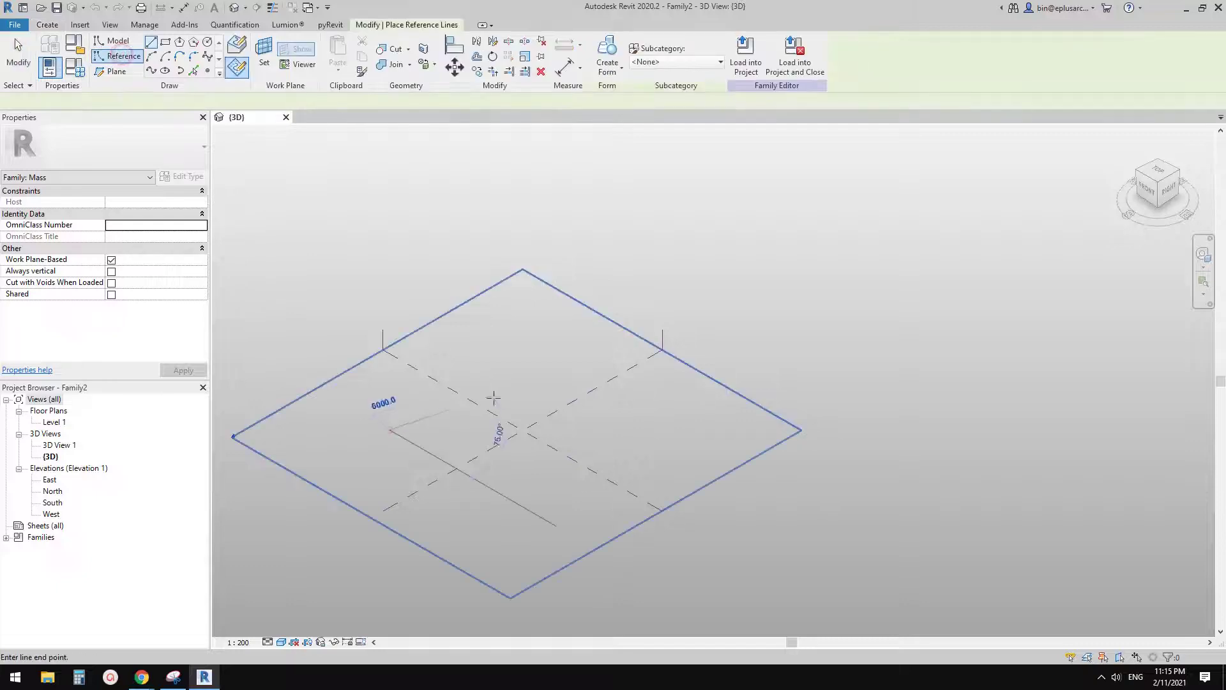
click(527, 377)
key(Escape)
key(Escape)
click(493, 388)
click(607, 58)
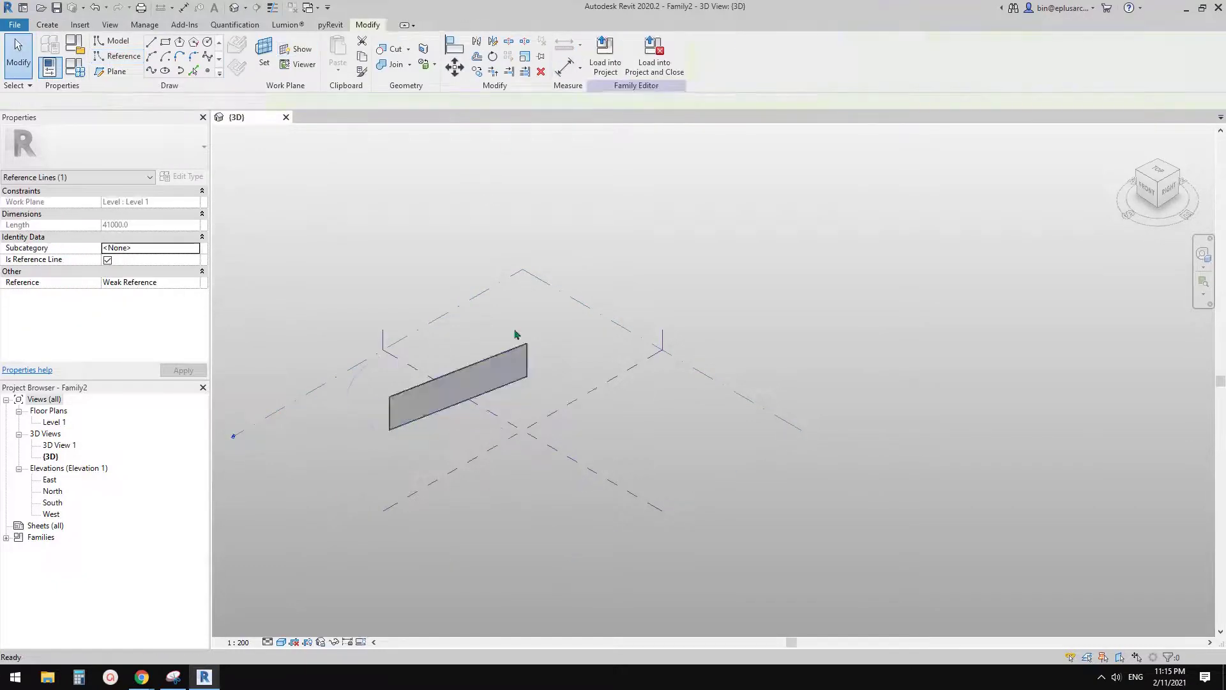
- Divide the vertical form's surface and apply the Hexagon pattern to it
scroll(476, 371, up, 3)
click(487, 348)
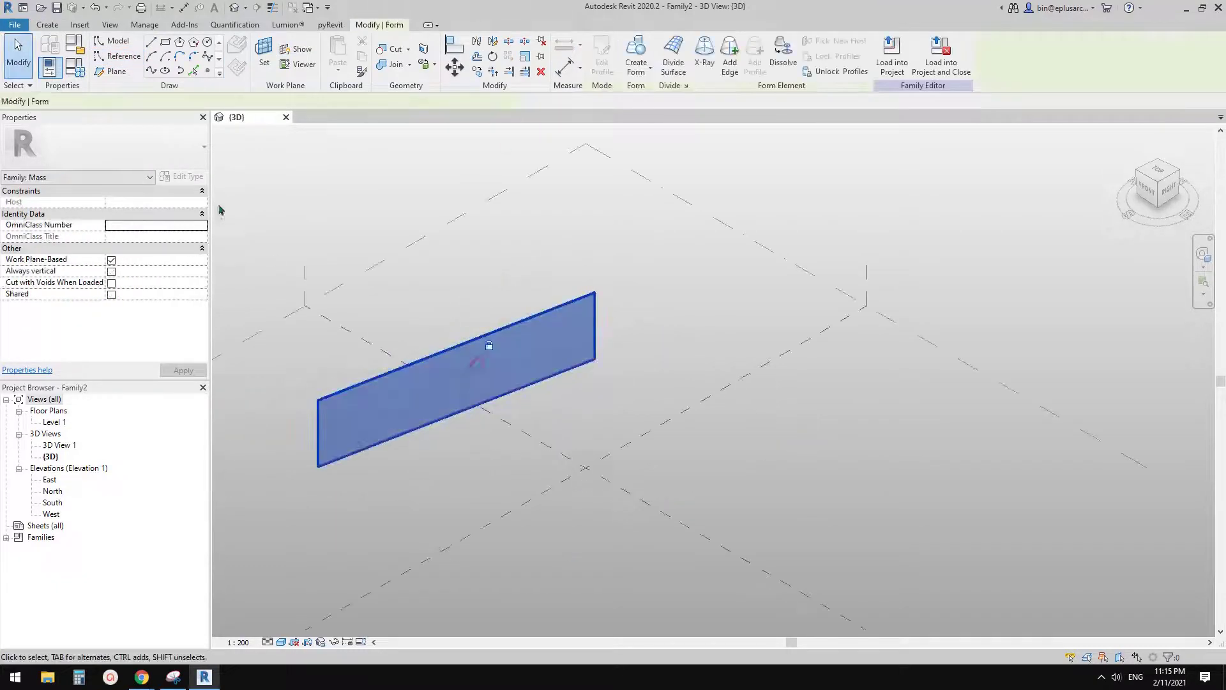
click(673, 54)
click(145, 147)
scroll(95, 301, down, 1)
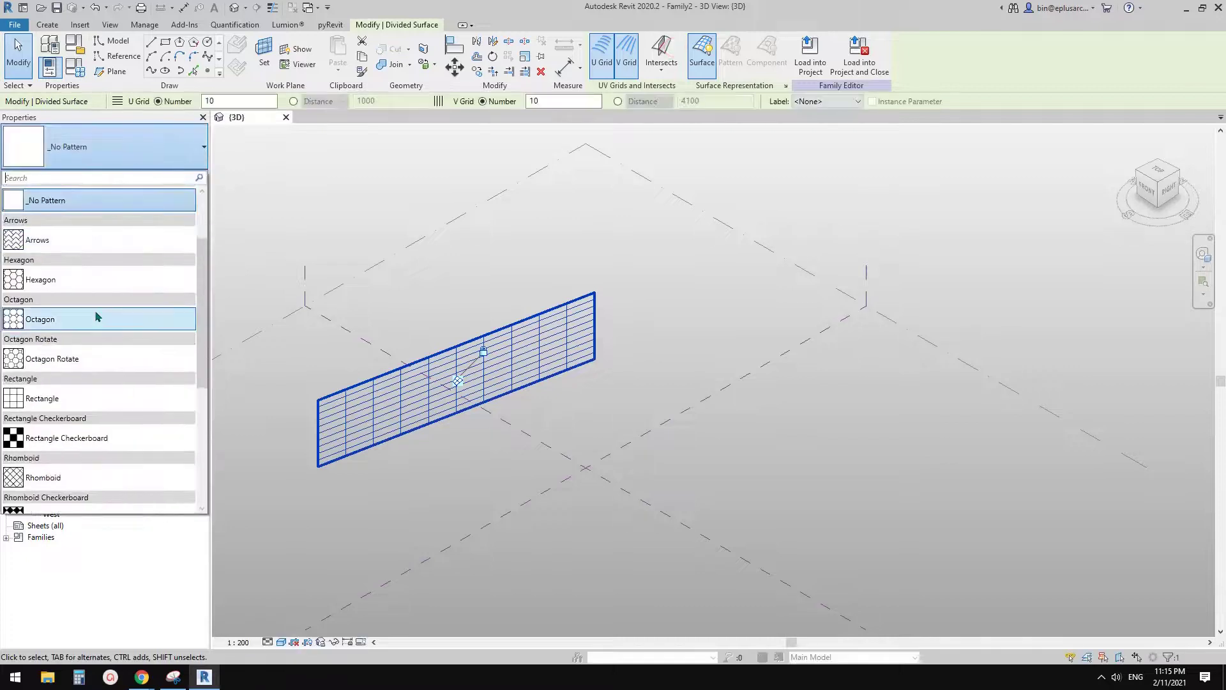
click(38, 279)
scroll(415, 395, up, 4)
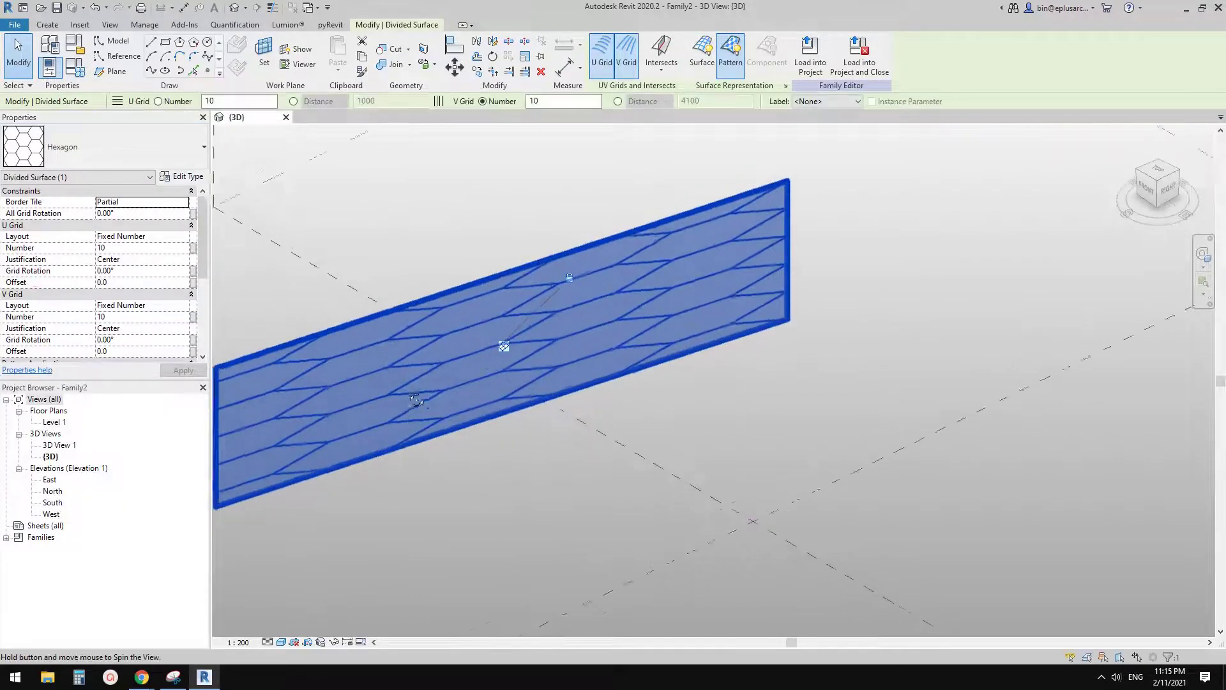
- Set the U and V grid layouts of the divided surface to Fixed Distance, each with a distance of 1000
click(187, 243)
click(121, 261)
click(130, 249)
click(156, 305)
click(183, 305)
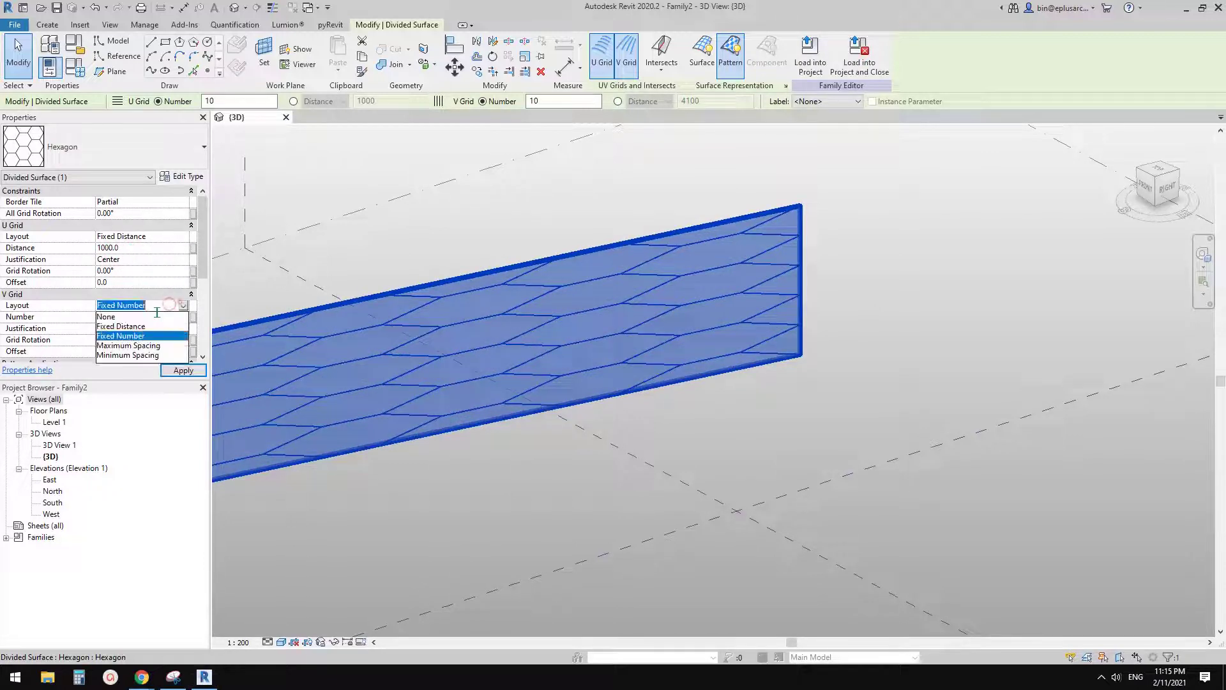
click(131, 332)
click(140, 317)
text(1000)
key(Return)
- Examine the proportions of the hexagon cells on the divided surface, both face-on and at an angle
shift+middle_drag(455, 358, 367, 319)
scroll(366, 319, up, 4)
scroll(447, 346, down, 1)
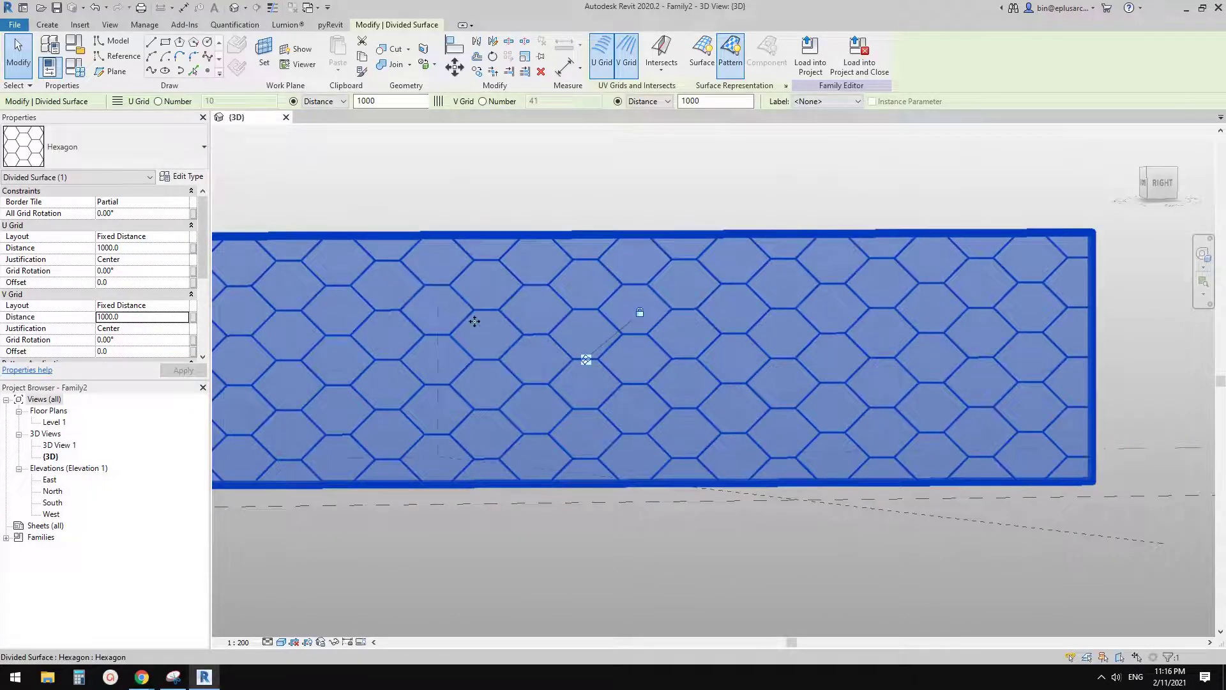
scroll(472, 319, up, 1)
scroll(496, 327, up, 1)
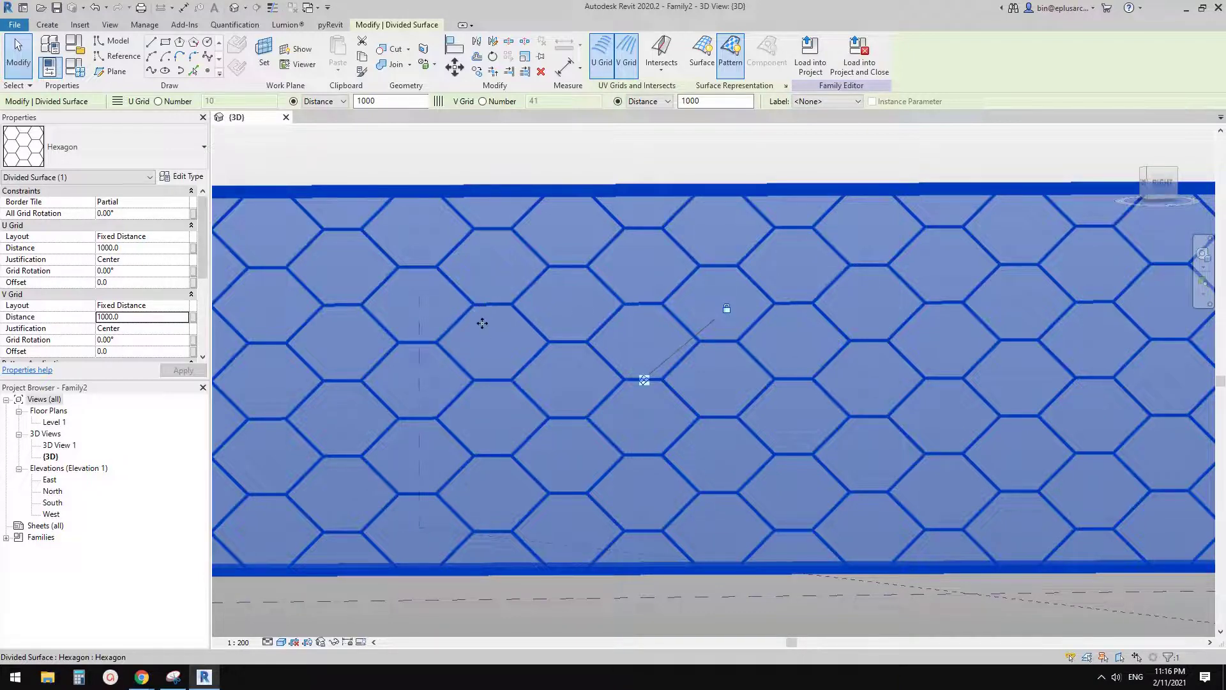
scroll(491, 342, down, 3)
shift+middle_drag(497, 348, 577, 413)
scroll(582, 378, up, 1)
key(Escape)
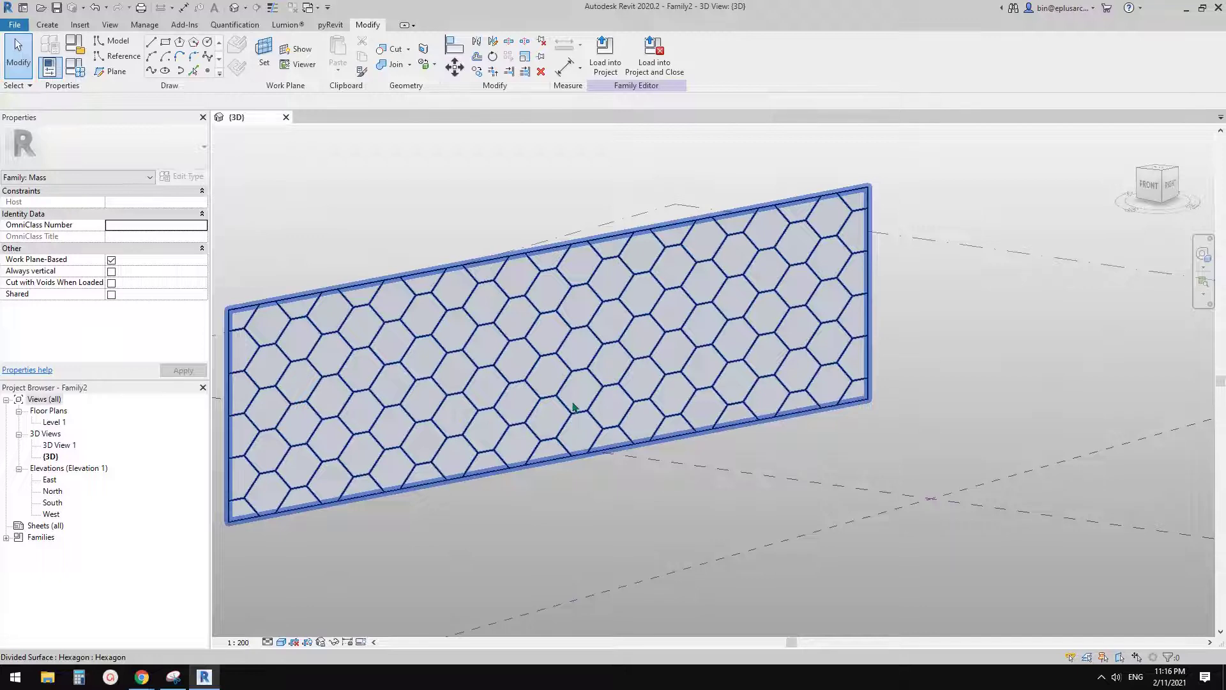
- Switch to Chrome, copy the mass file's download link from the video description, and show the Perfect Hexagon Pattern file's Drive page
mouse_move(142, 675)
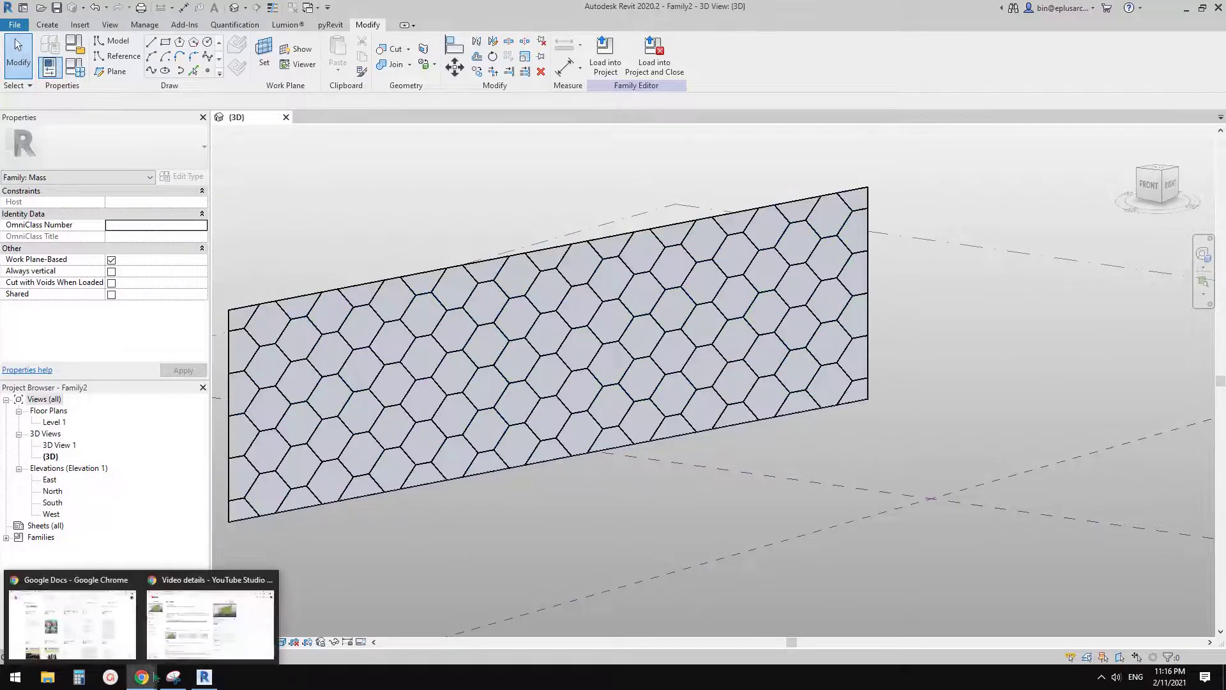
click(217, 625)
right_click(355, 300)
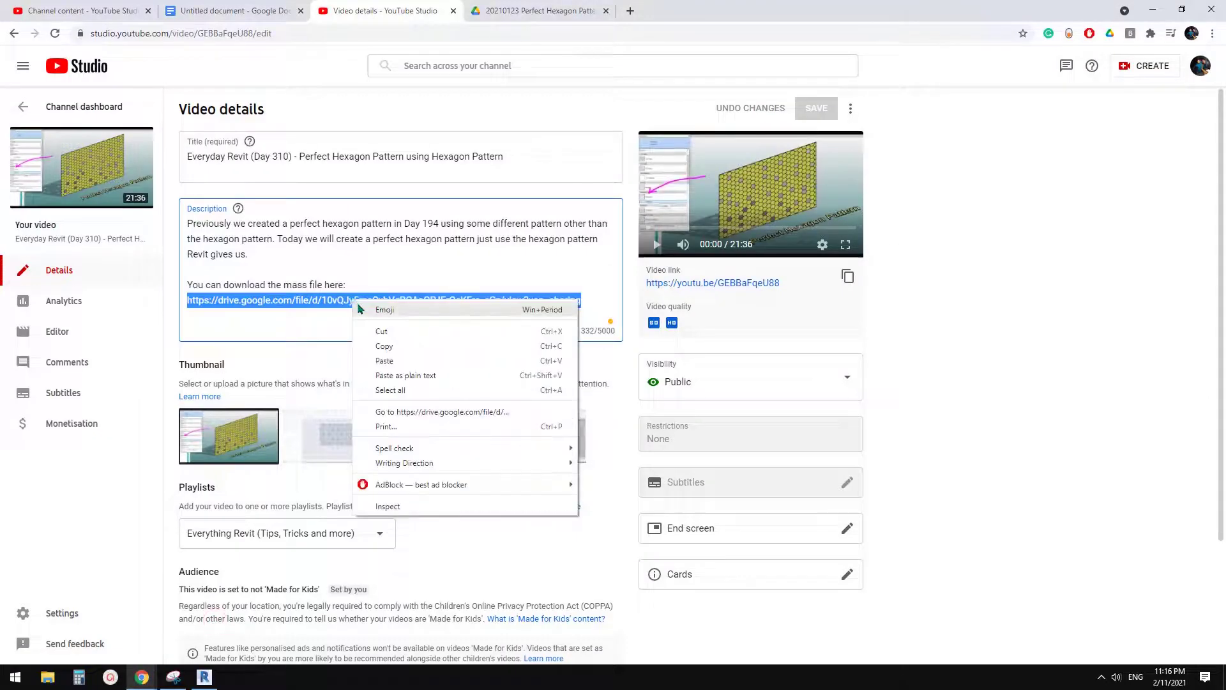
click(404, 344)
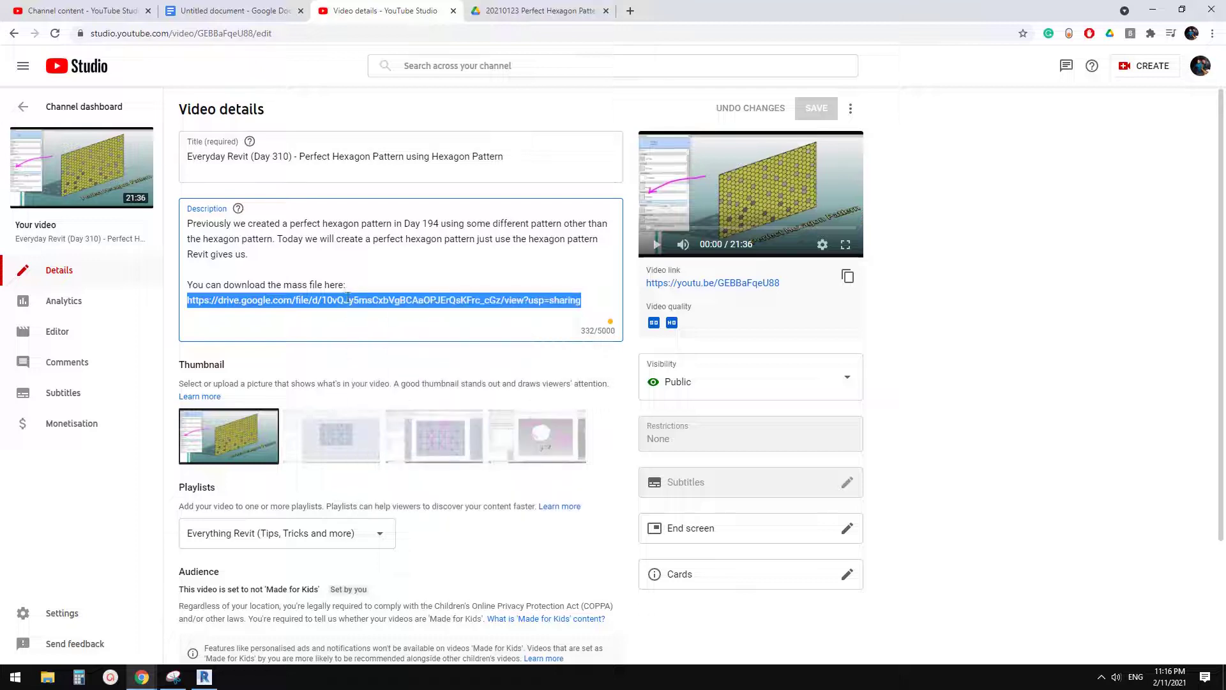
click(560, 21)
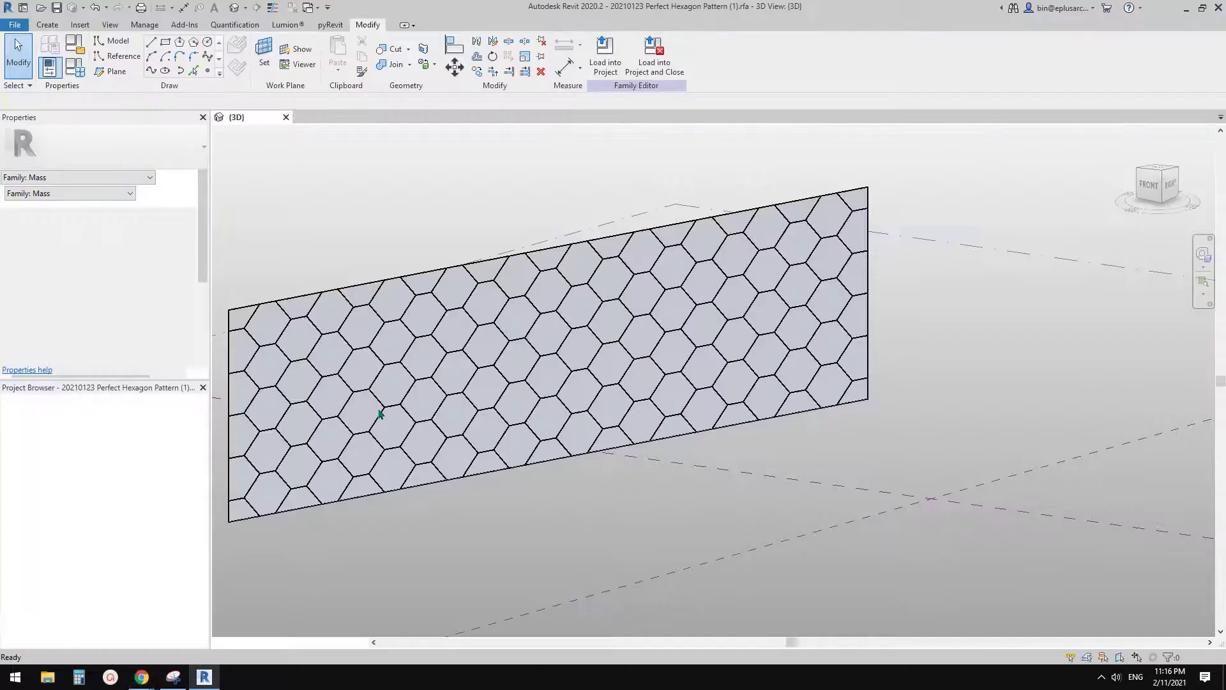
- Open the family of a hexagon panel in the Perfect Hexagon Pattern mass for editing, and view the panel from above
scroll(639, 370, up, 8)
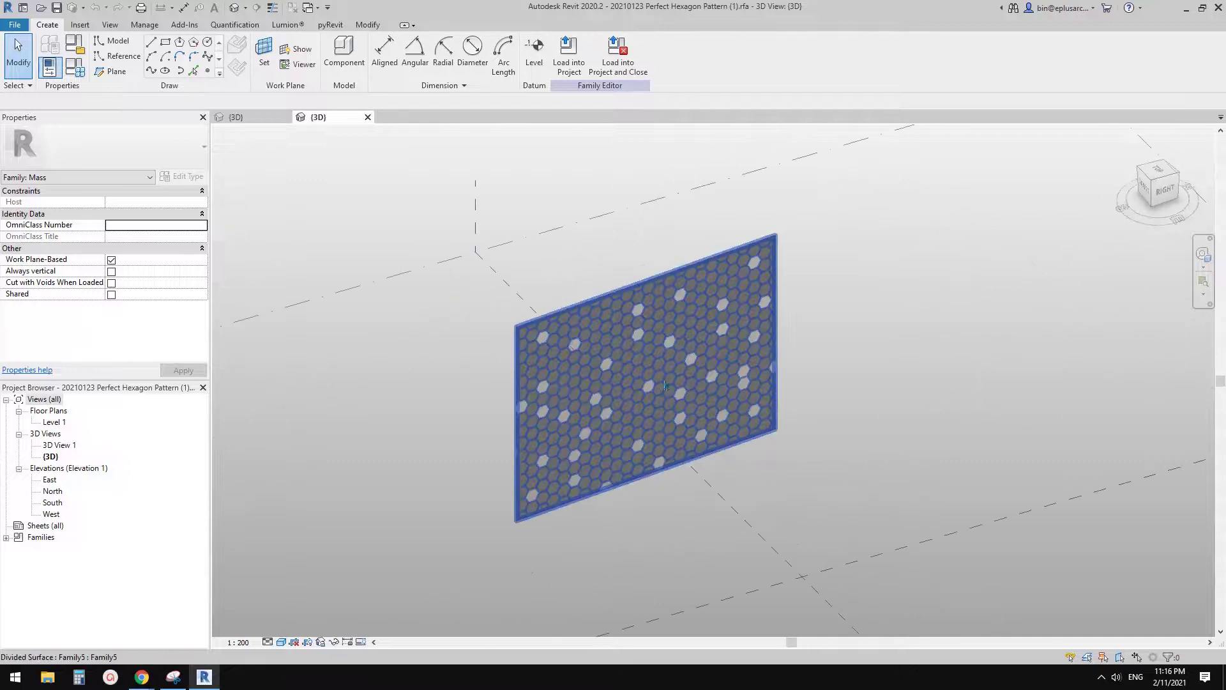
click(639, 370)
middle_drag(671, 377, 566, 348)
key(Escape)
click(573, 348)
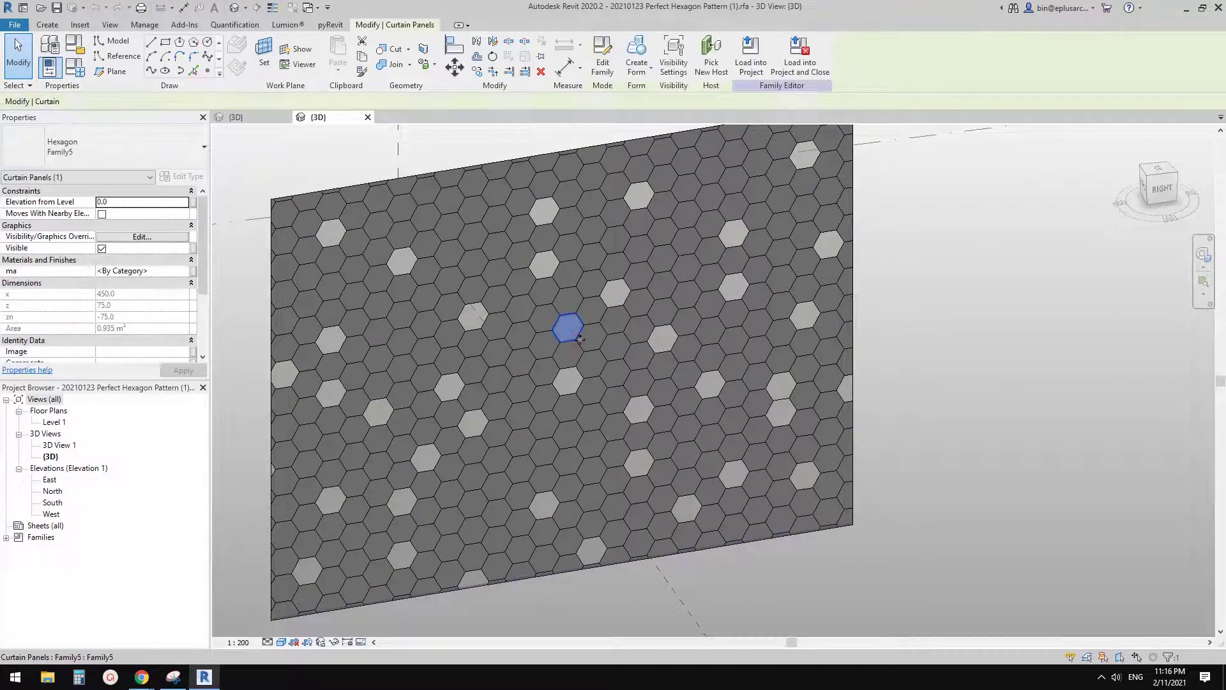
click(601, 58)
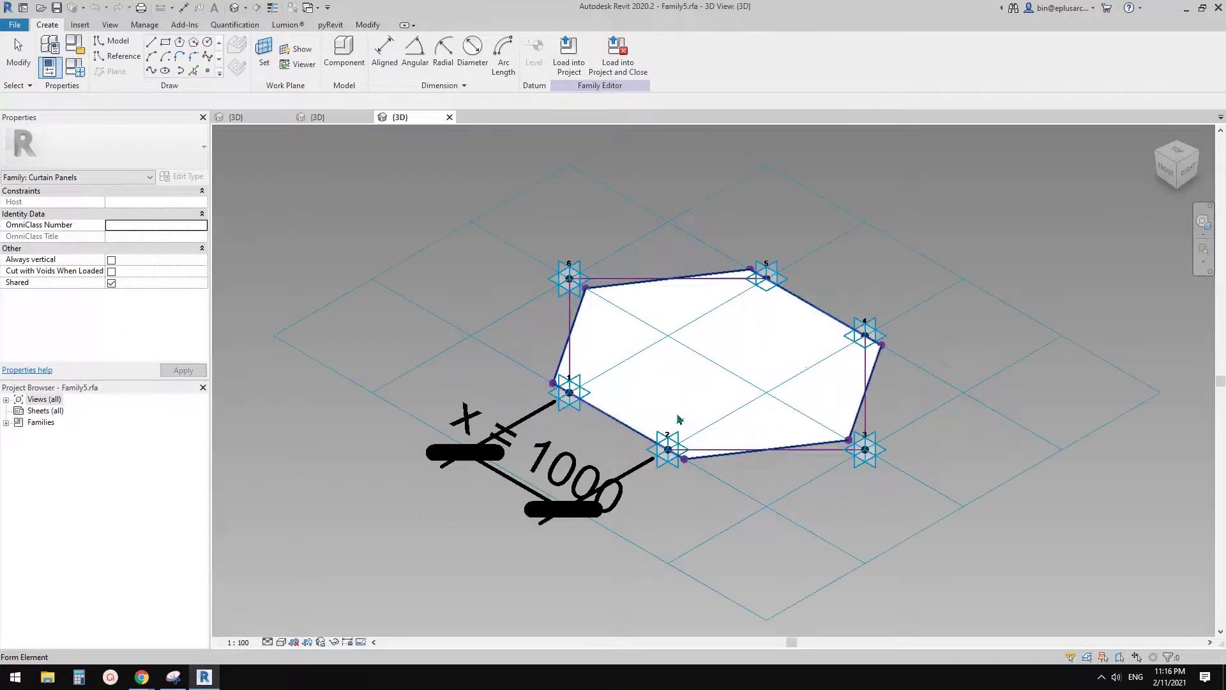
shift+middle_drag(678, 415, 708, 484)
middle_drag(737, 424, 680, 404)
scroll(679, 403, down, 2)
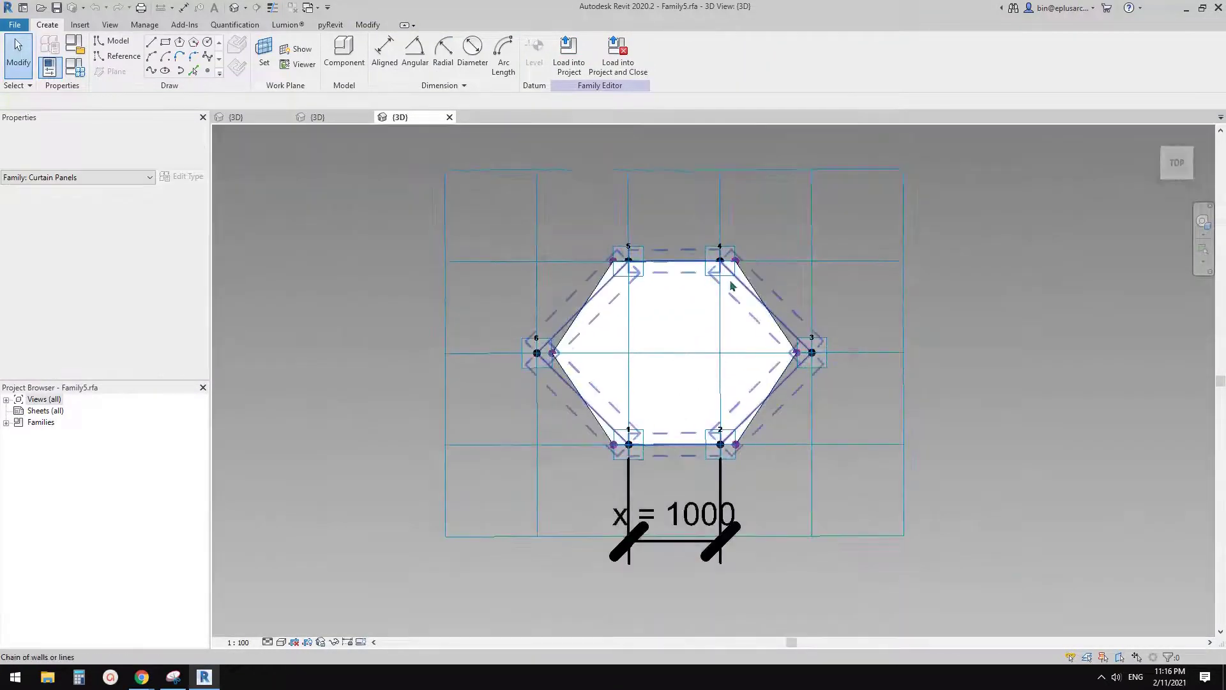
key(Tab)
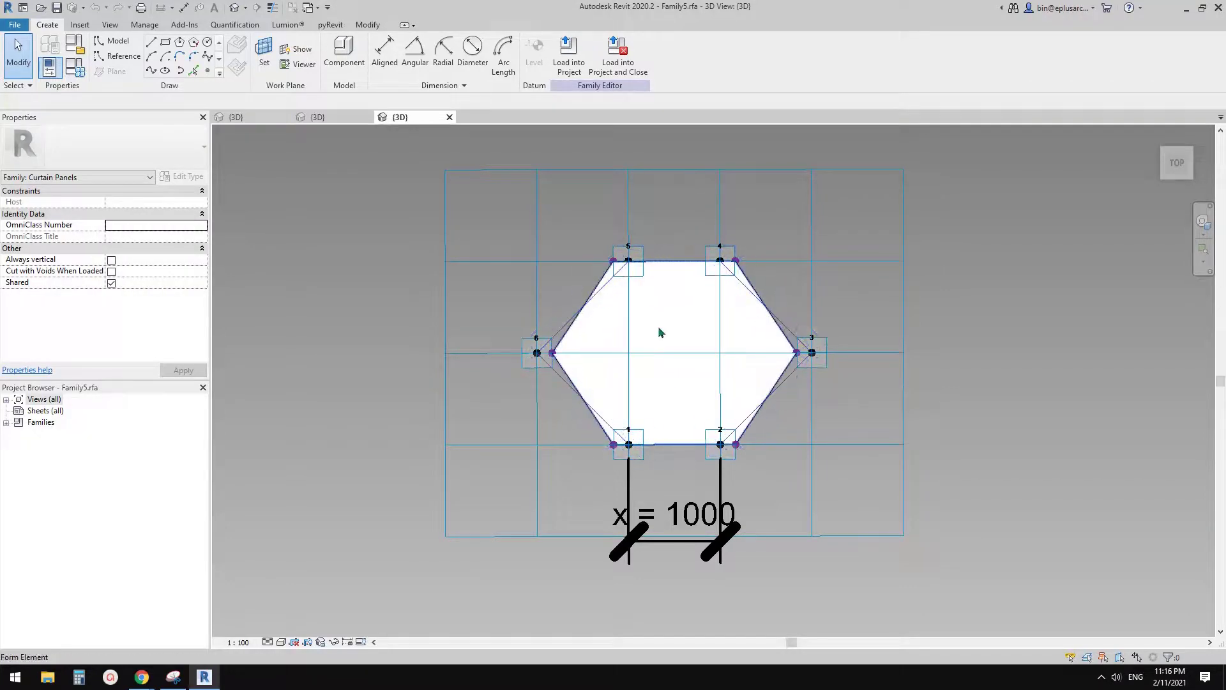
scroll(595, 323, up, 2)
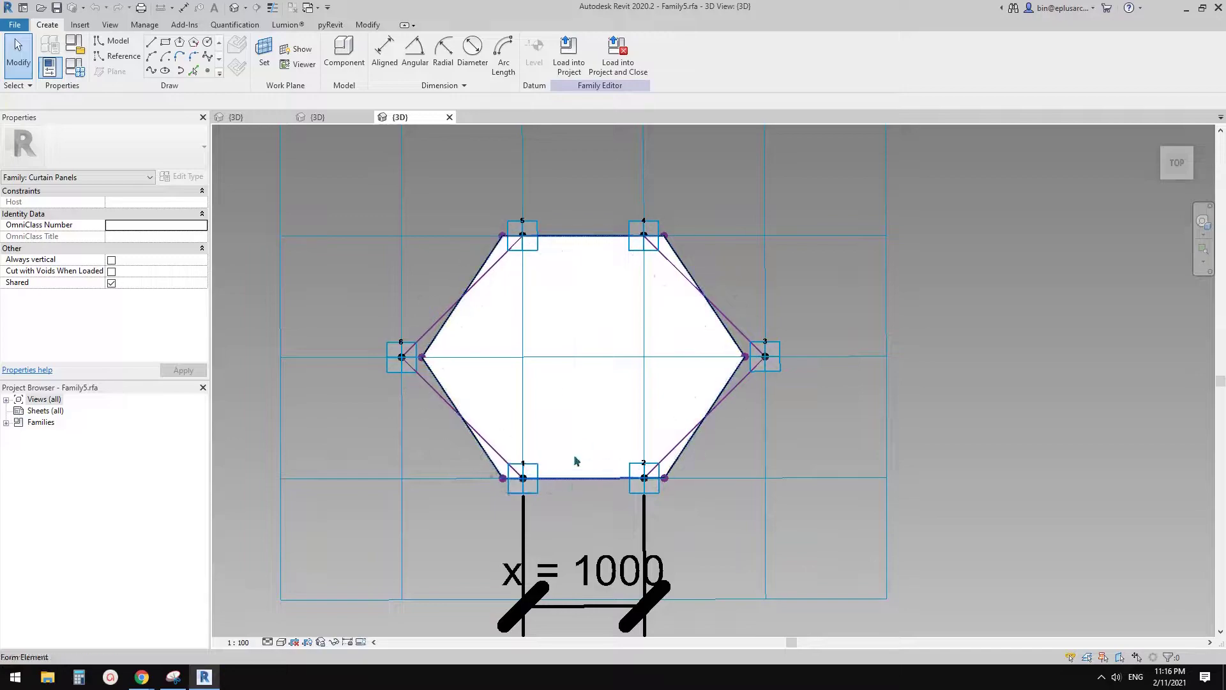
- Switch to Chrome and show the Day 310 Perfect Hexagon Pattern video details
mouse_move(142, 676)
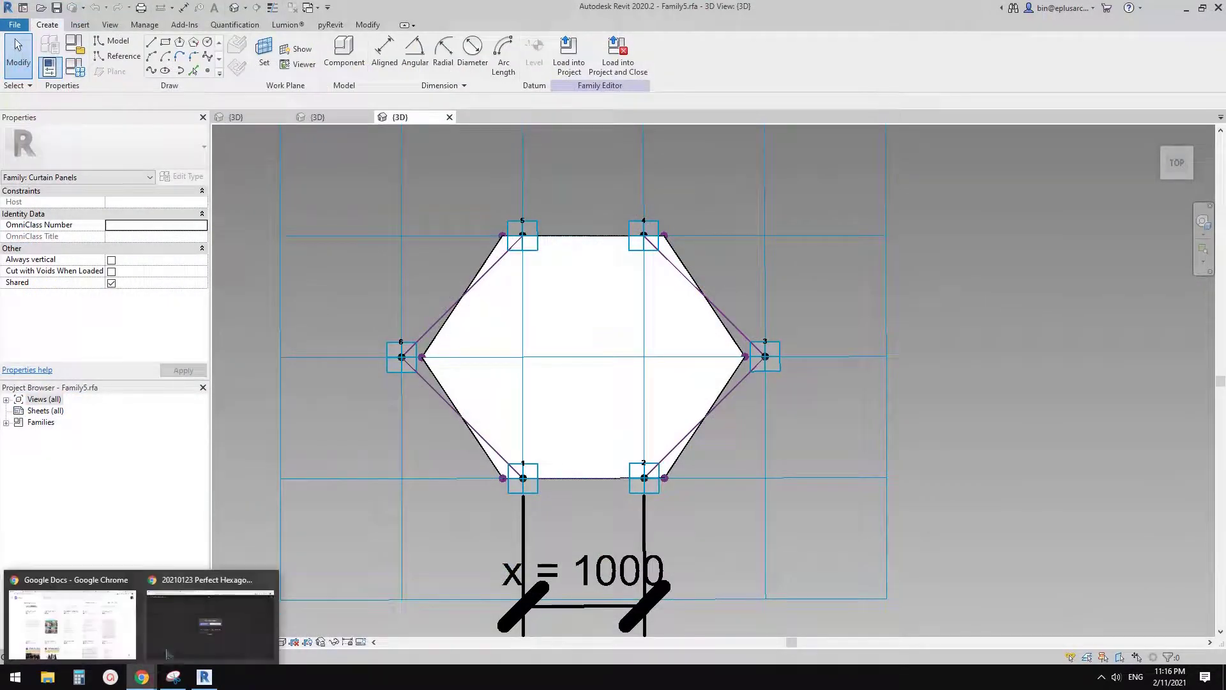
click(185, 639)
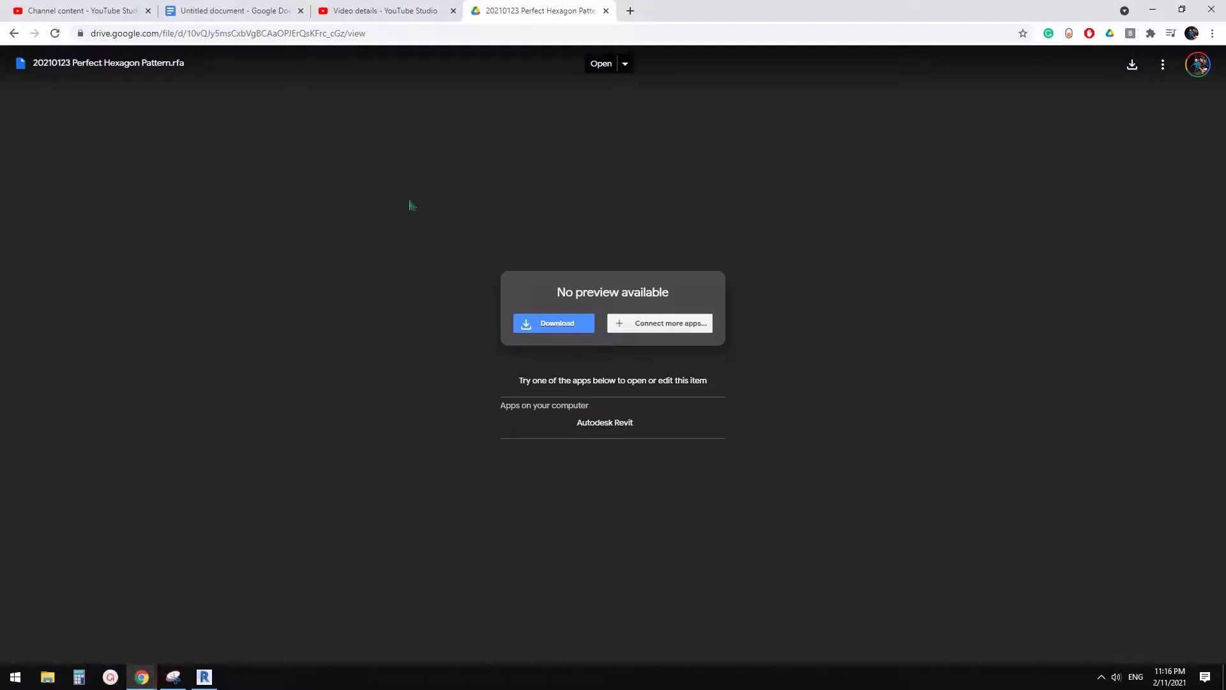
click(354, 10)
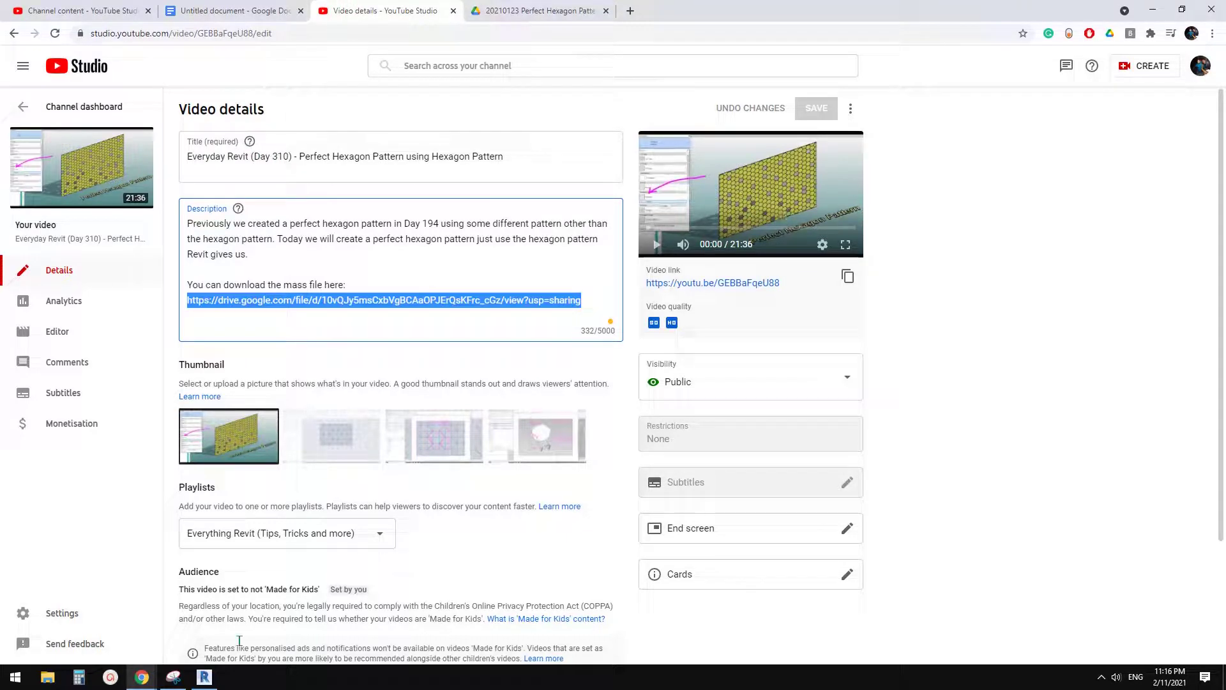
- View the hexagon panel family in Revit from above, and switch to Chrome to show the perforated facade image in the Google Doc
click(204, 676)
middle_drag(631, 465, 598, 435)
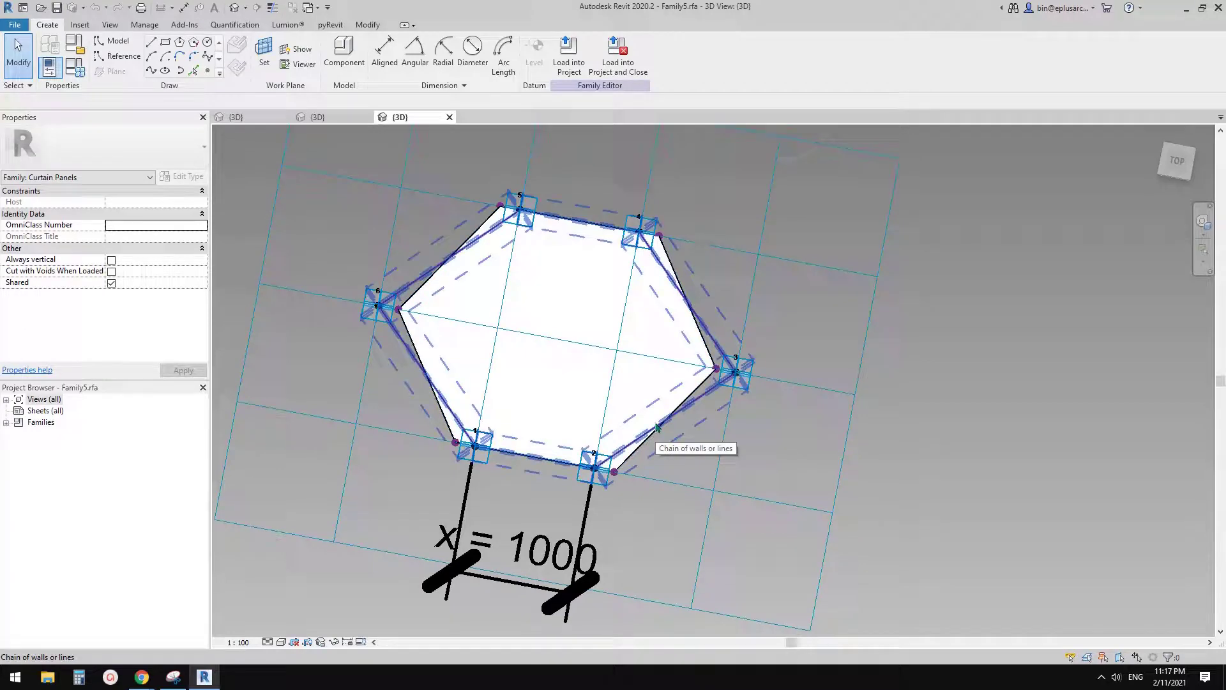
shift+middle_drag(657, 426, 665, 314)
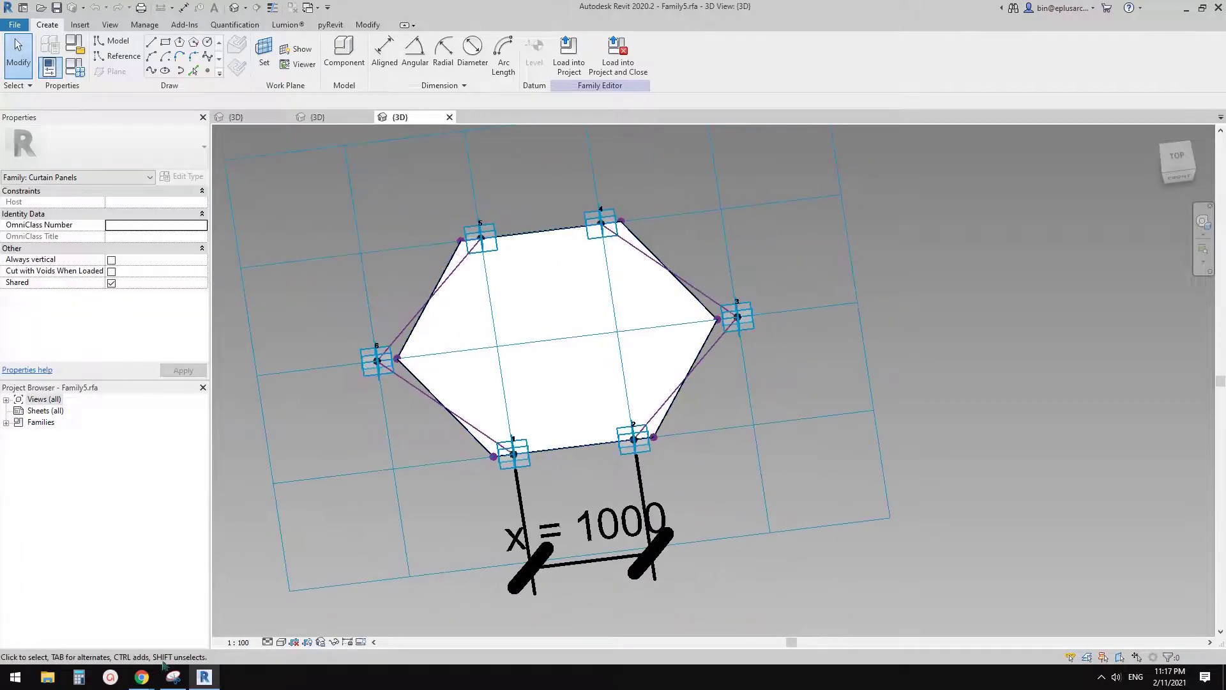
mouse_move(145, 681)
click(211, 622)
click(244, 8)
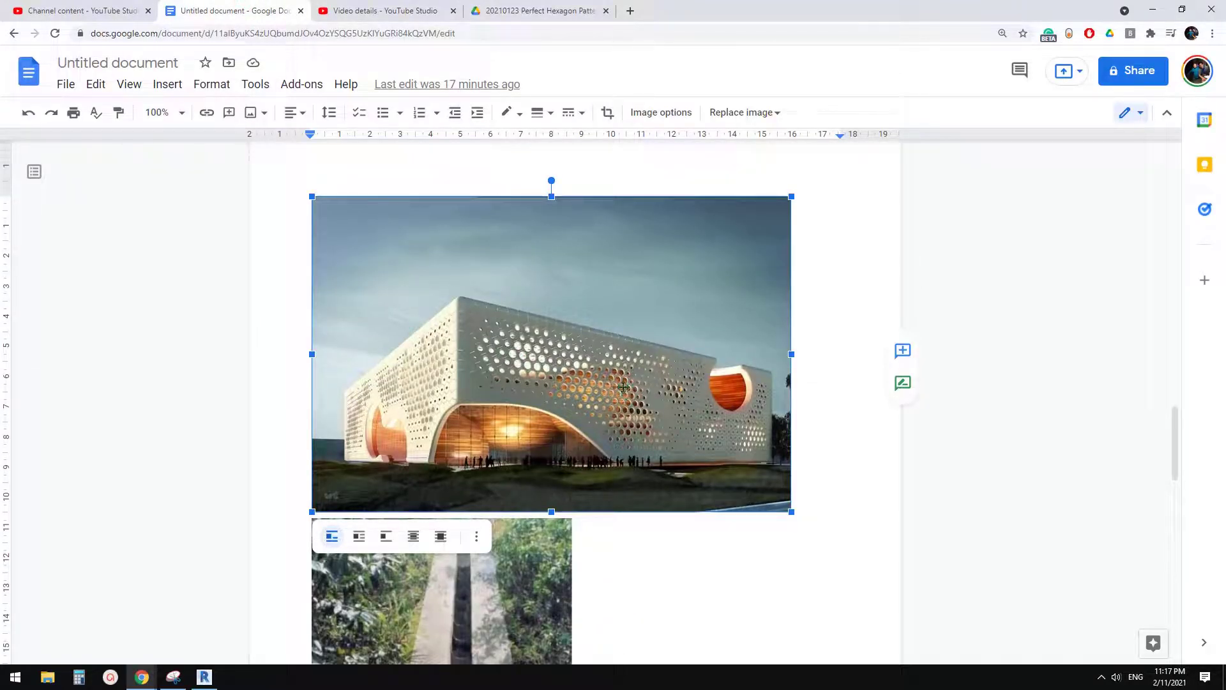
- Switch to Revit and set the Positive Offset of the hexagon panel form's top face to 200
click(212, 676)
middle_drag(624, 344, 731, 295)
scroll(542, 292, up, 1)
click(545, 306)
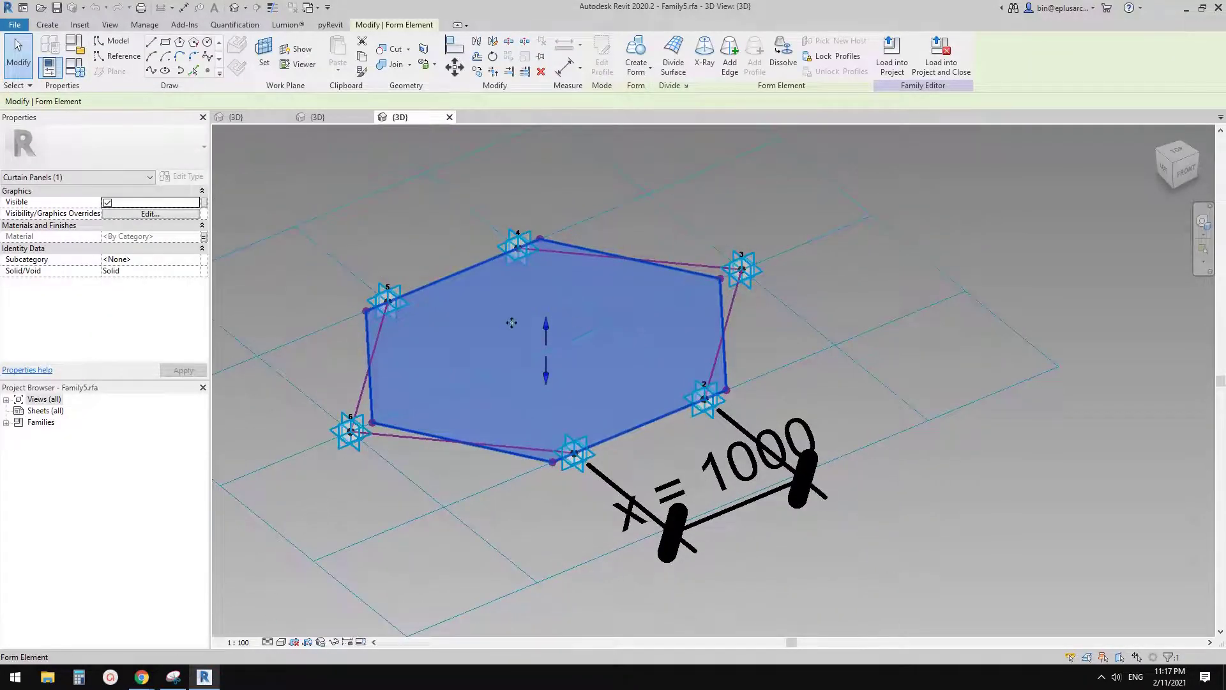
click(579, 321)
shift+middle_drag(580, 320, 618, 305)
click(142, 201)
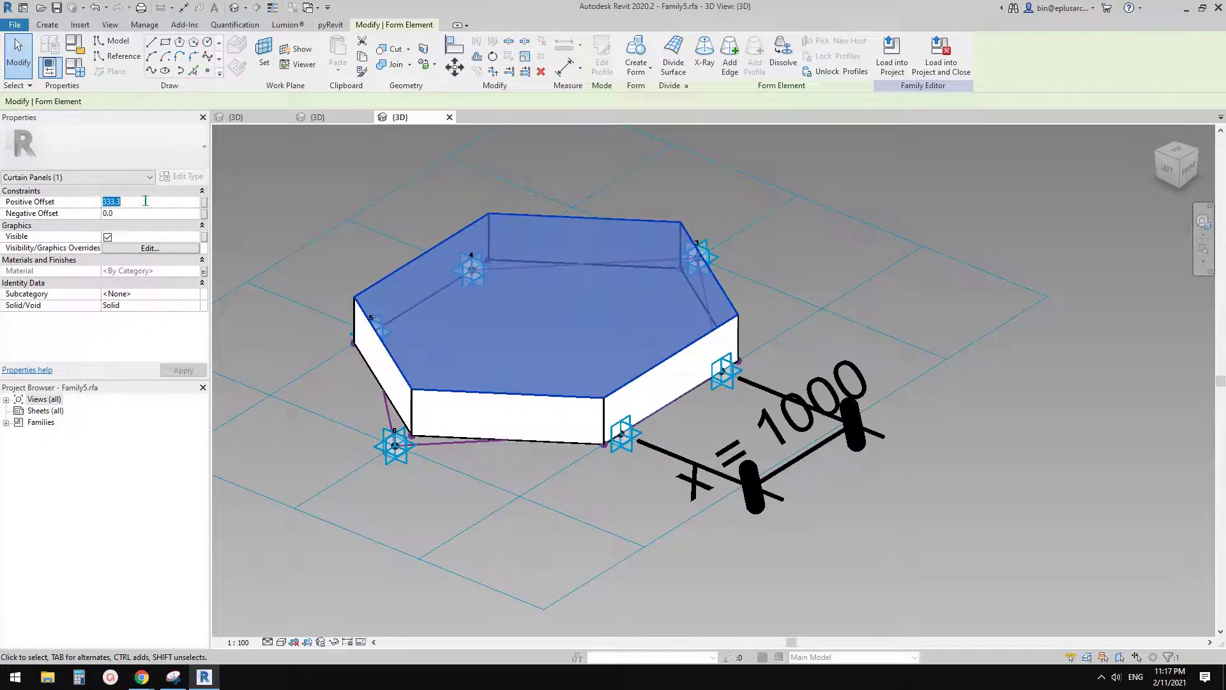
text(200)
key(Return)
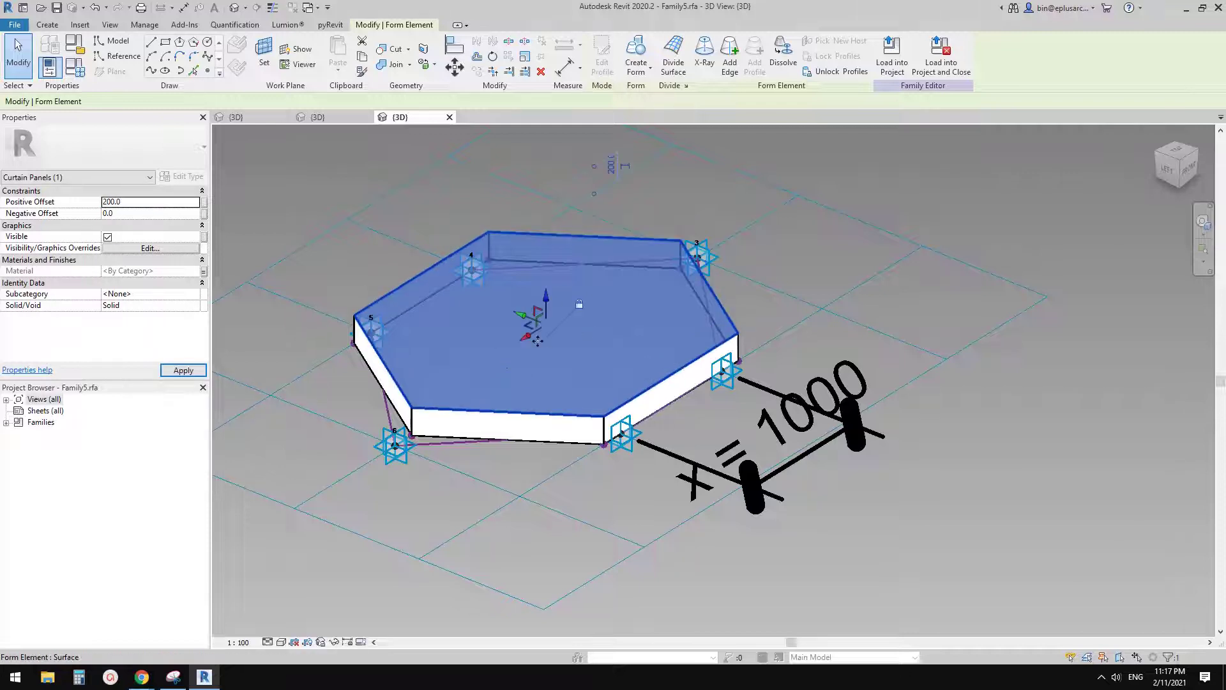
shift+middle_drag(592, 373, 545, 382)
key(Escape)
- Temporarily hide the solid hexagon form, leaving the adaptive points and reference lines exposed
scroll(545, 382, up, 2)
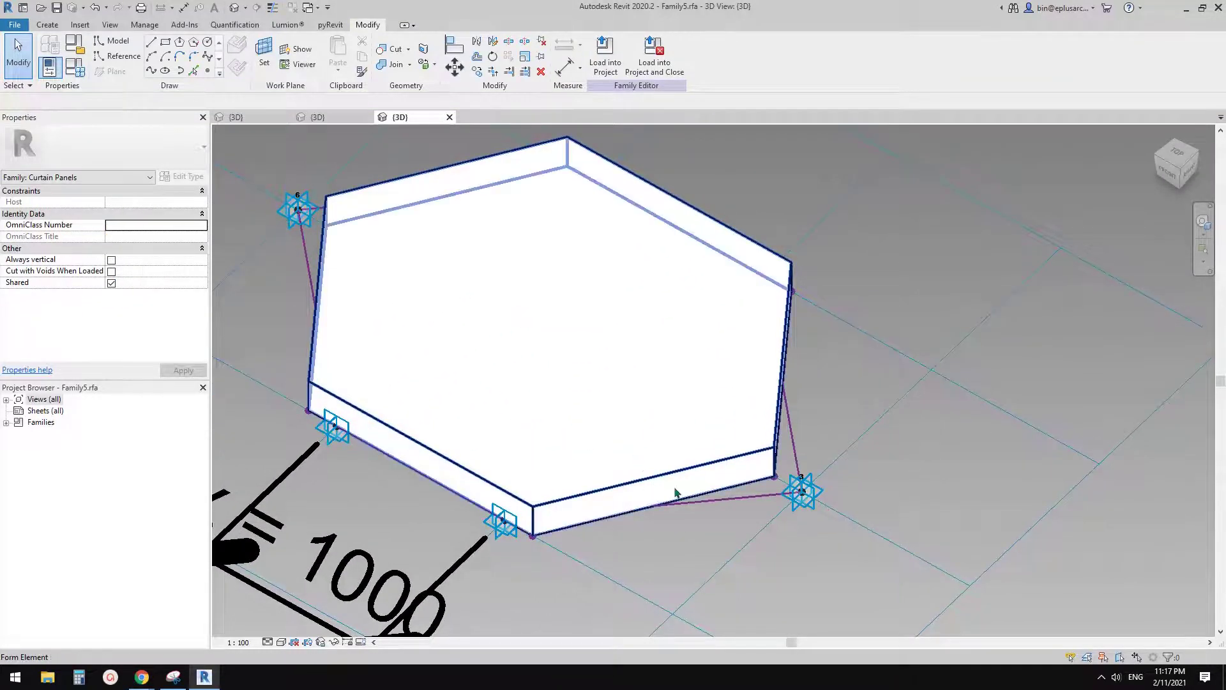
click(612, 432)
key(h)
key(h)
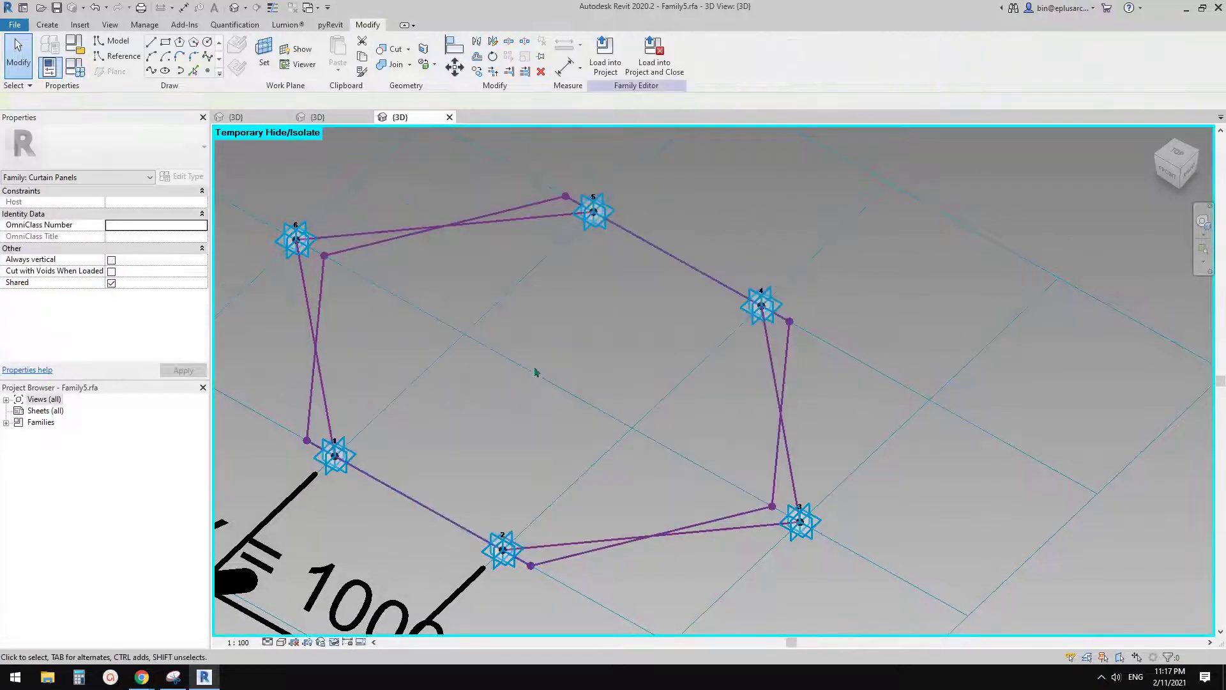
scroll(540, 367, down, 1)
shift+middle_drag(540, 355, 544, 366)
middle_drag(482, 327, 581, 288)
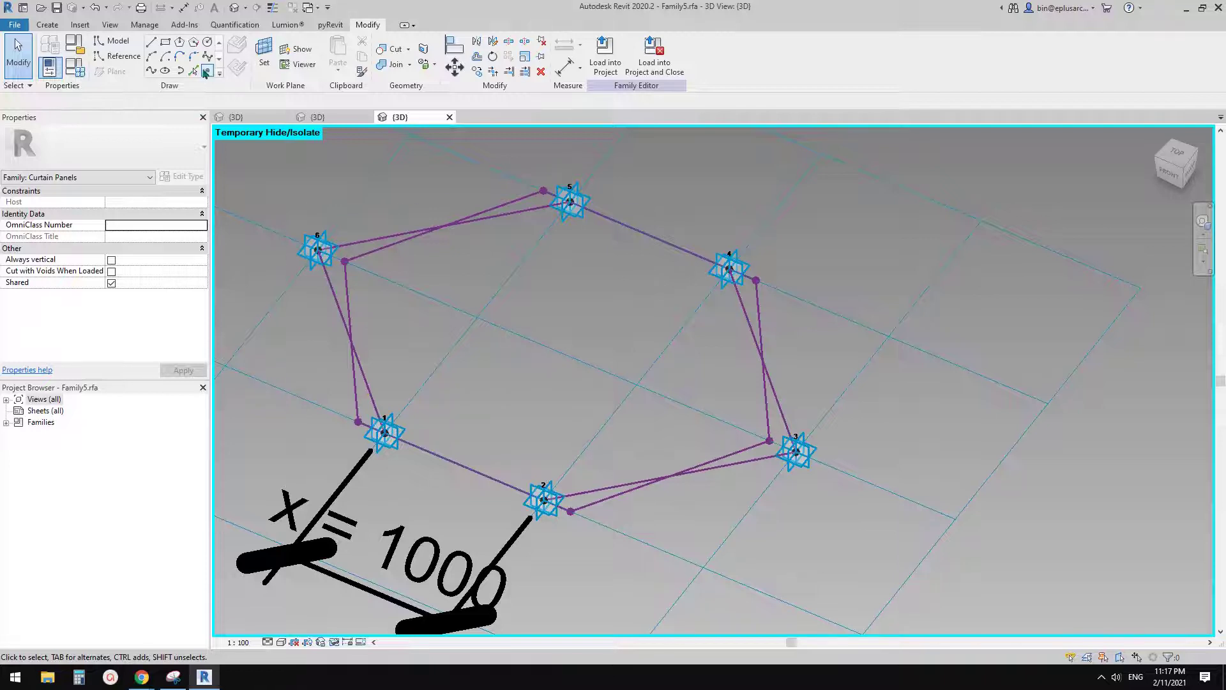
- Place reference points at the midpoints of the reference lines between adaptive points 1–2 and 4–5
click(206, 73)
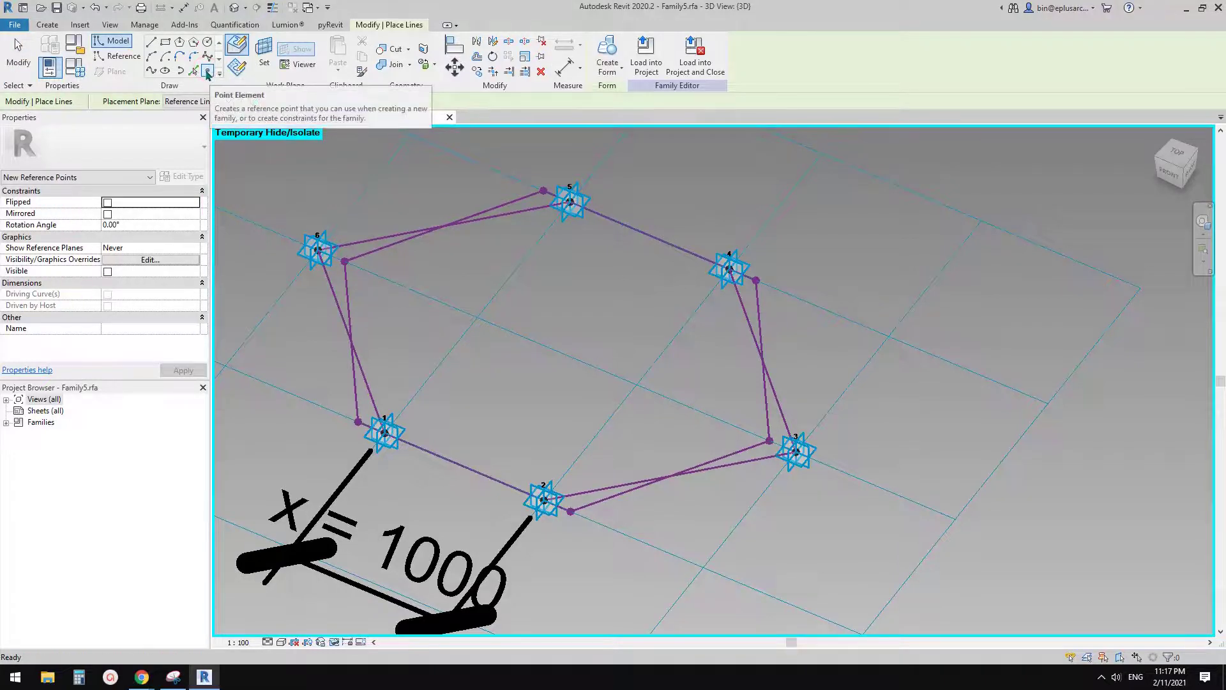
click(236, 45)
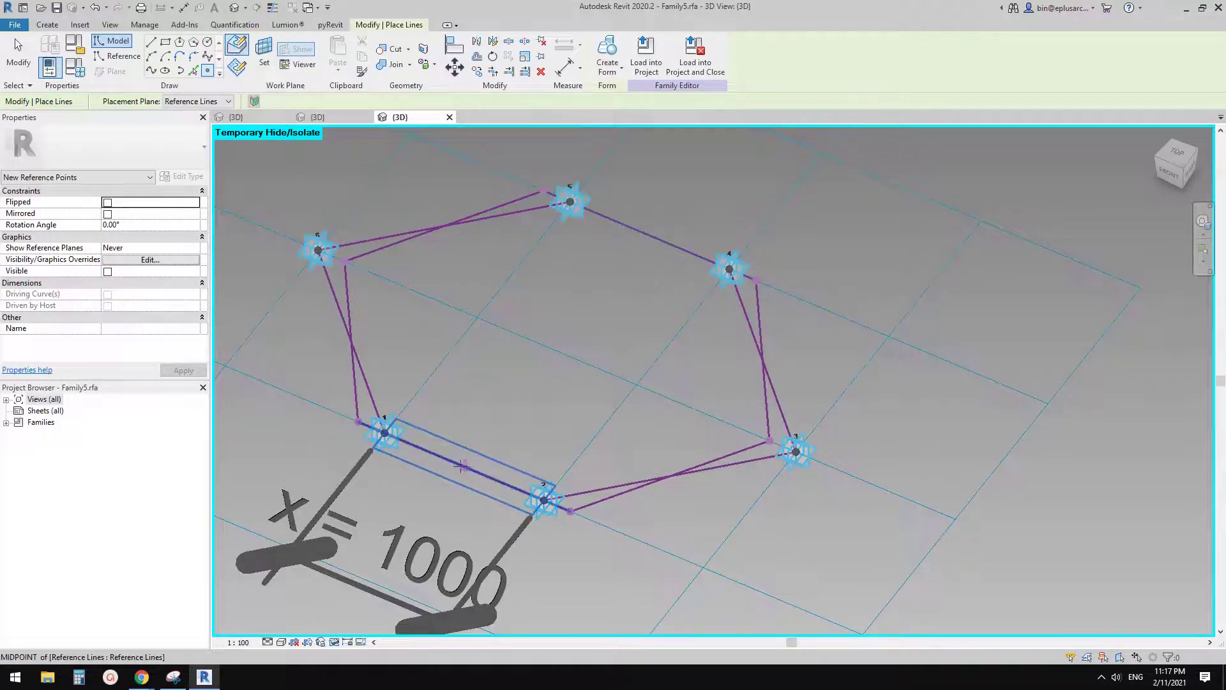
click(650, 237)
key(Escape)
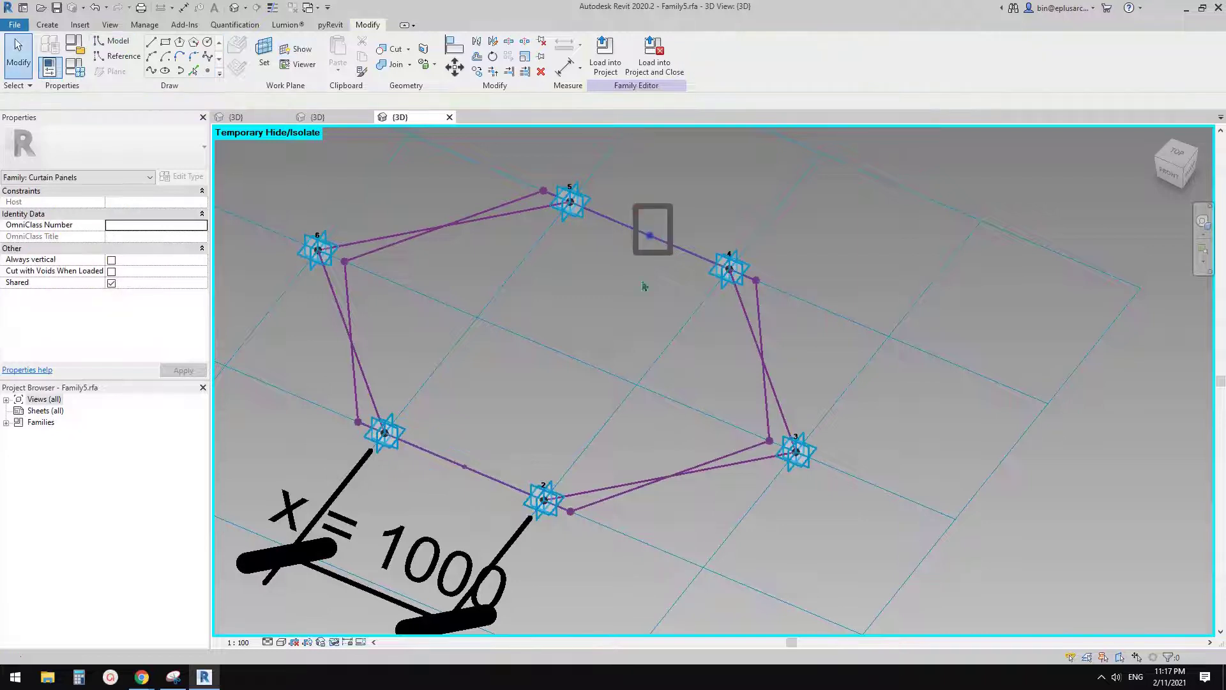
- Join the two midpoint reference points with a spline through points and make it a reference line
drag(455, 436, 493, 480)
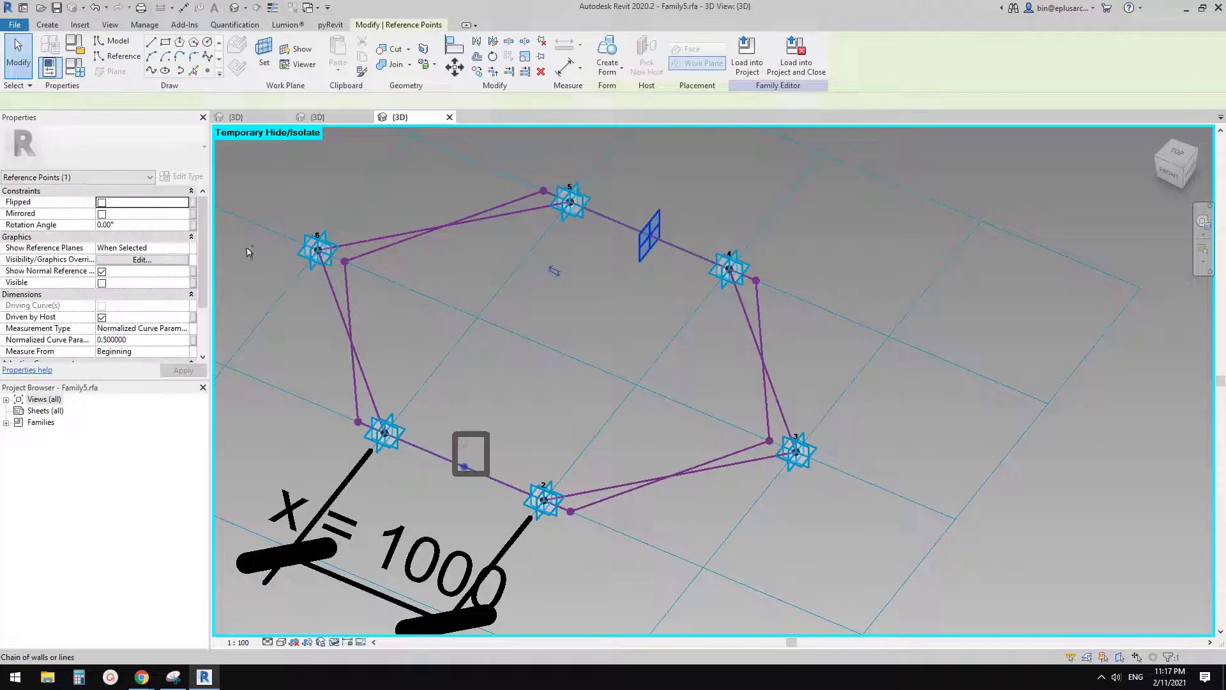
click(150, 71)
click(107, 293)
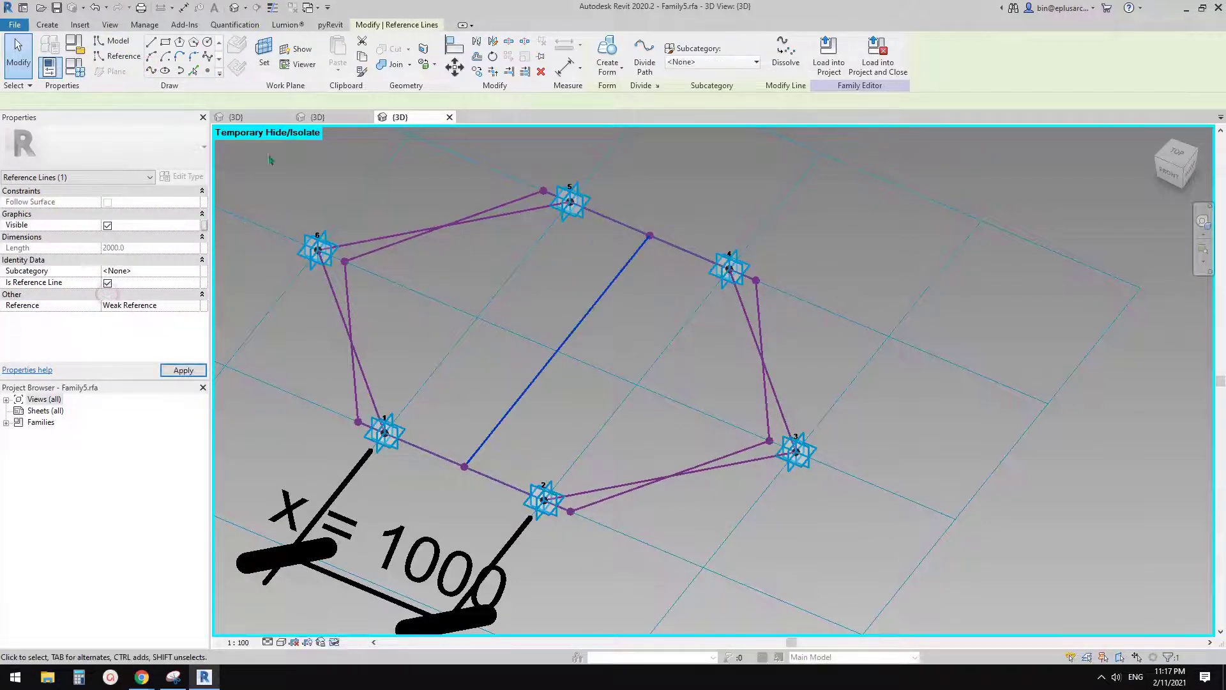
- Place a reference point at the midpoint of the new reference line across the hexagon and select it
click(209, 71)
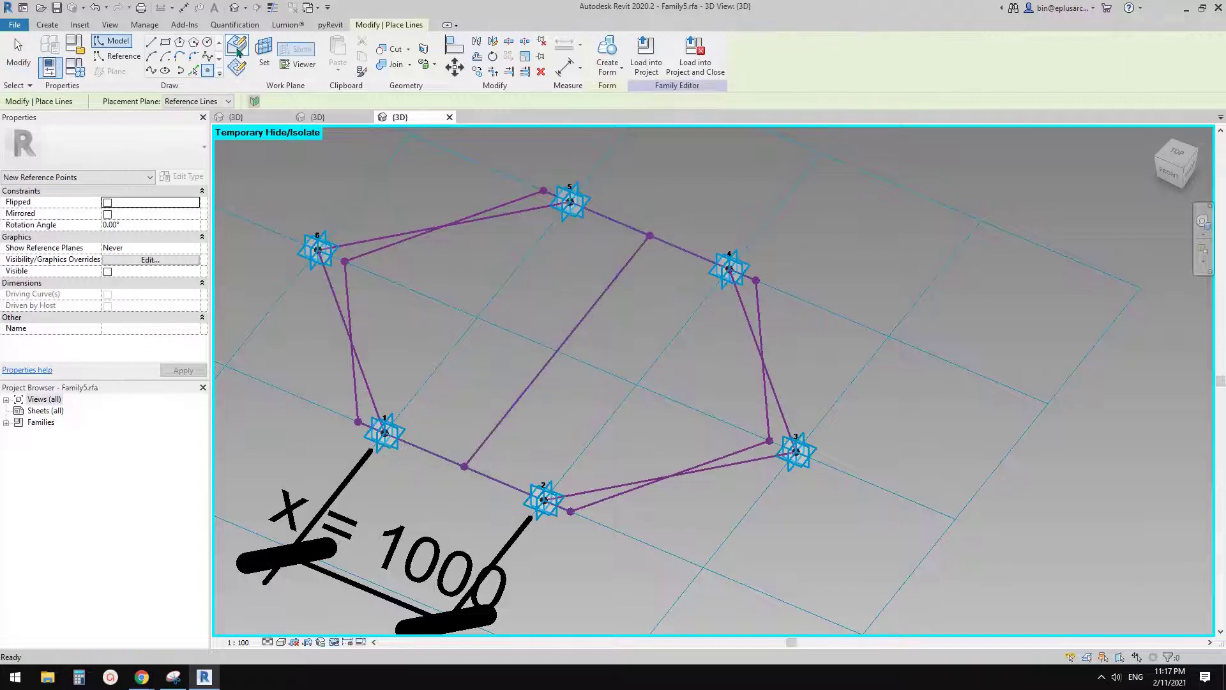
click(237, 50)
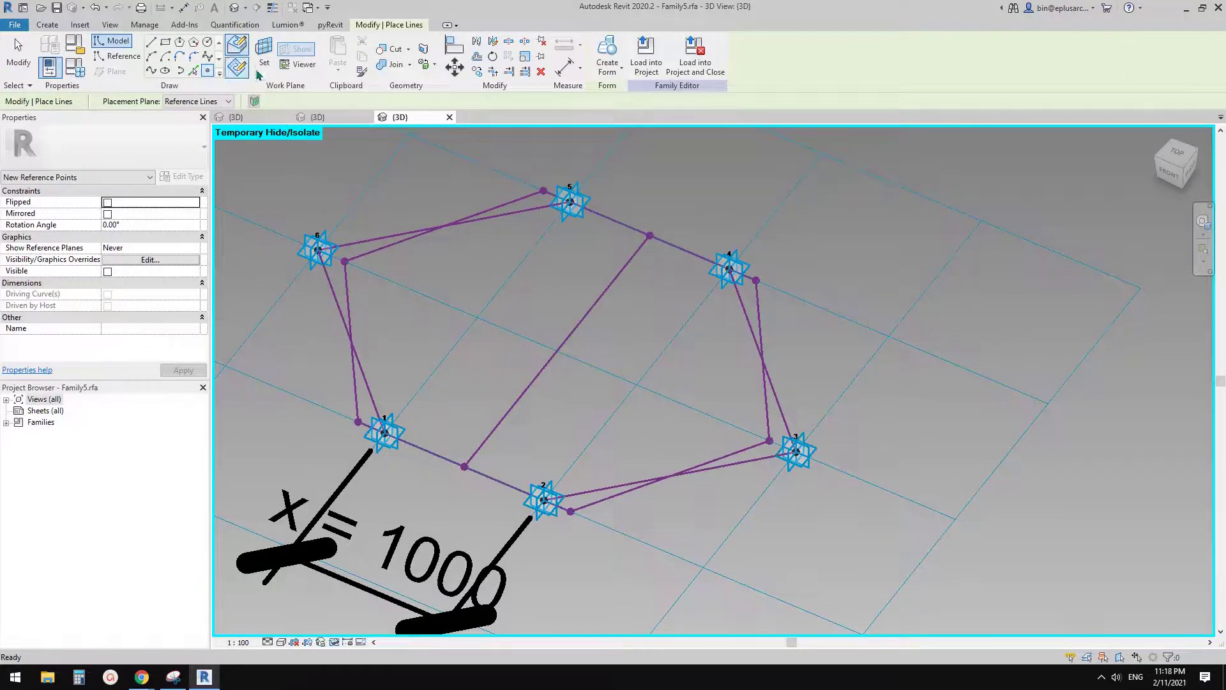
click(558, 350)
shift+middle_drag(616, 366, 562, 354)
key(Escape)
key(Escape)
drag(541, 323, 578, 378)
click(556, 351)
scroll(556, 348, up, 3)
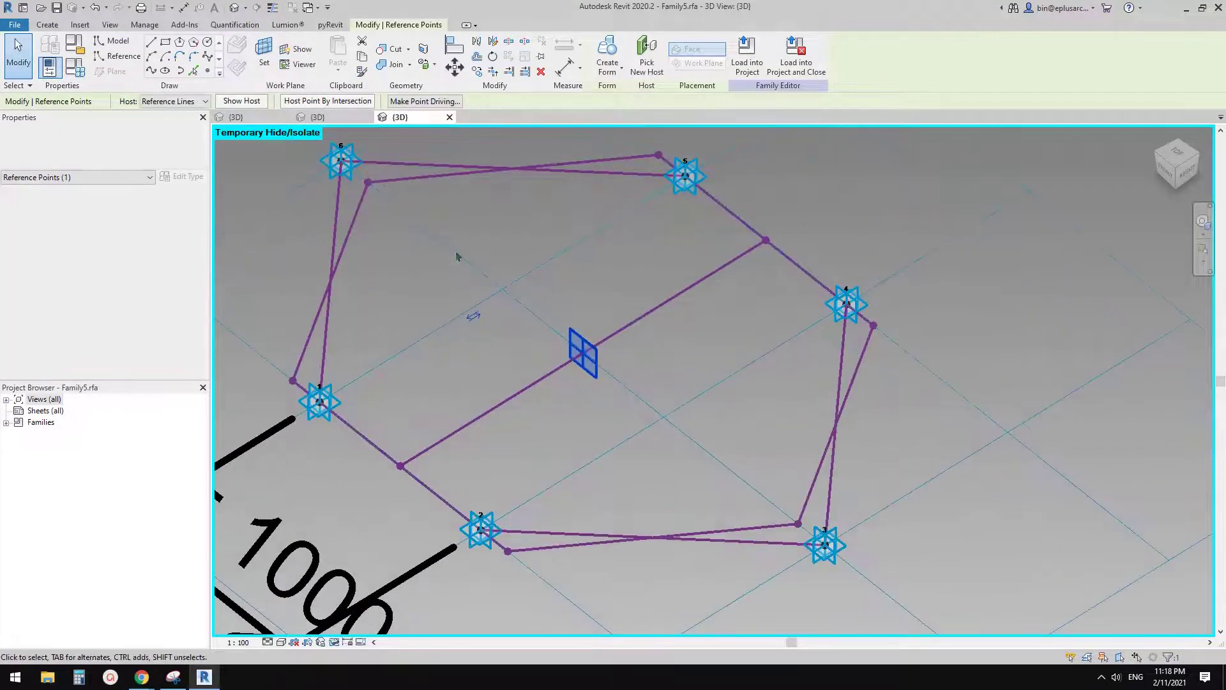
- Draw a reference-line circle of about 758 mm radius, centred on the middle reference point and lying in that point's horizontal work plane
click(117, 56)
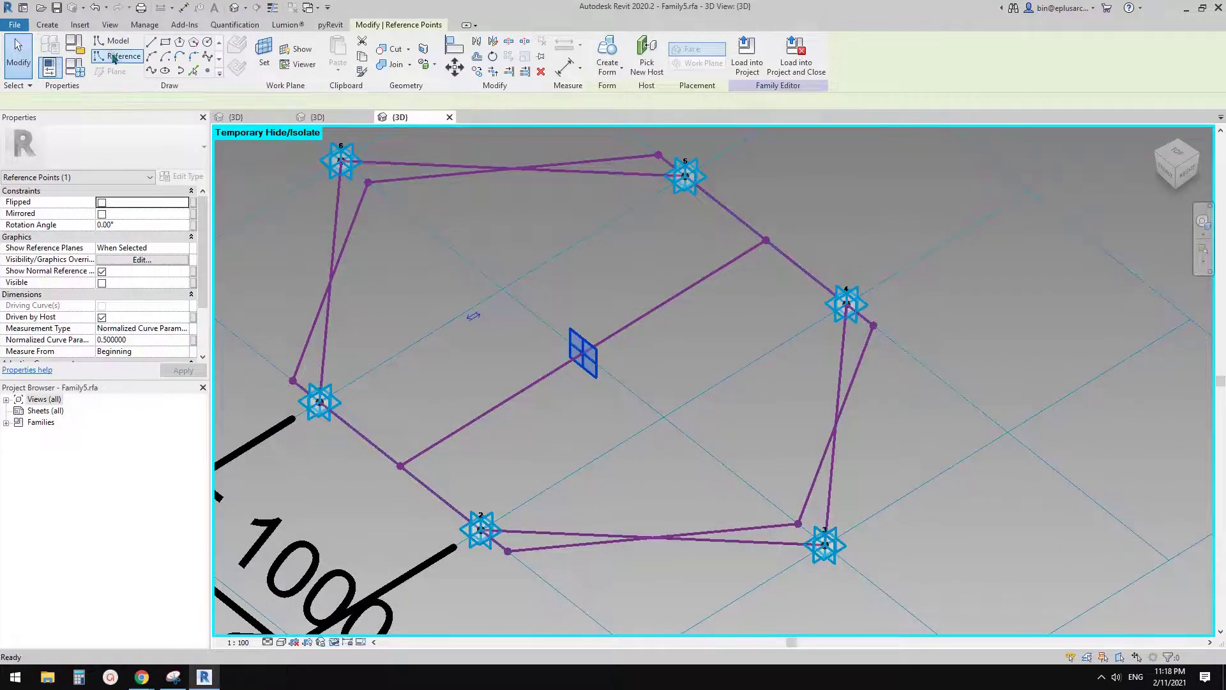
click(208, 42)
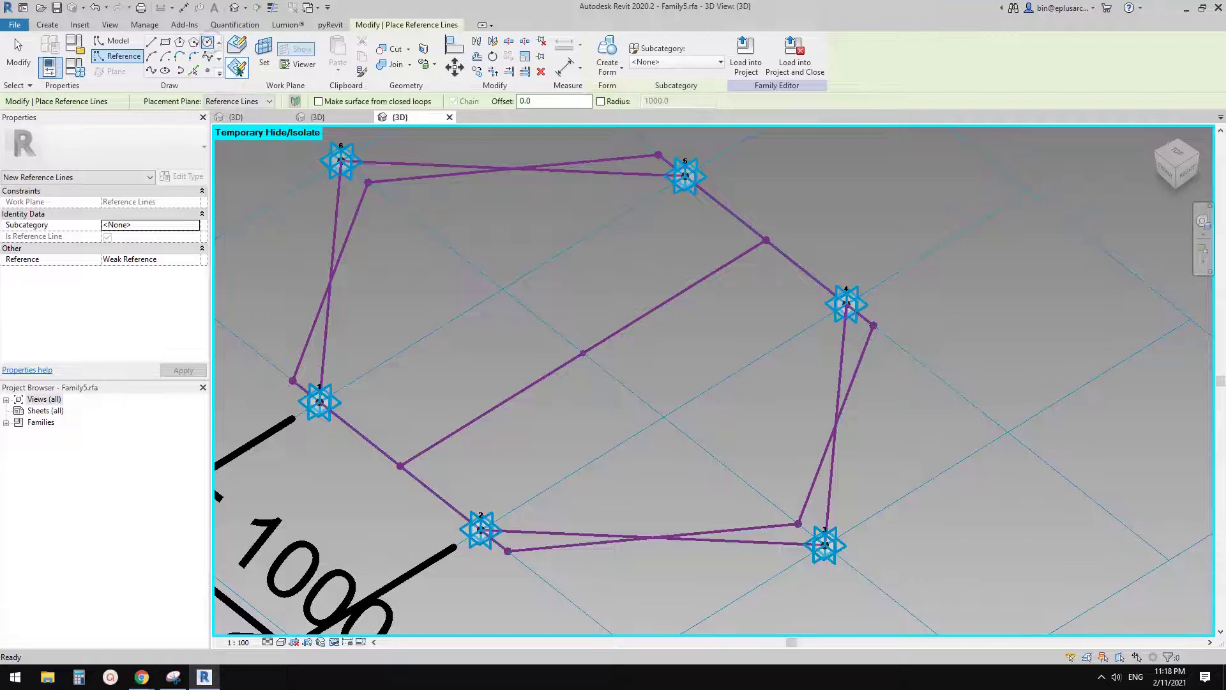
click(265, 52)
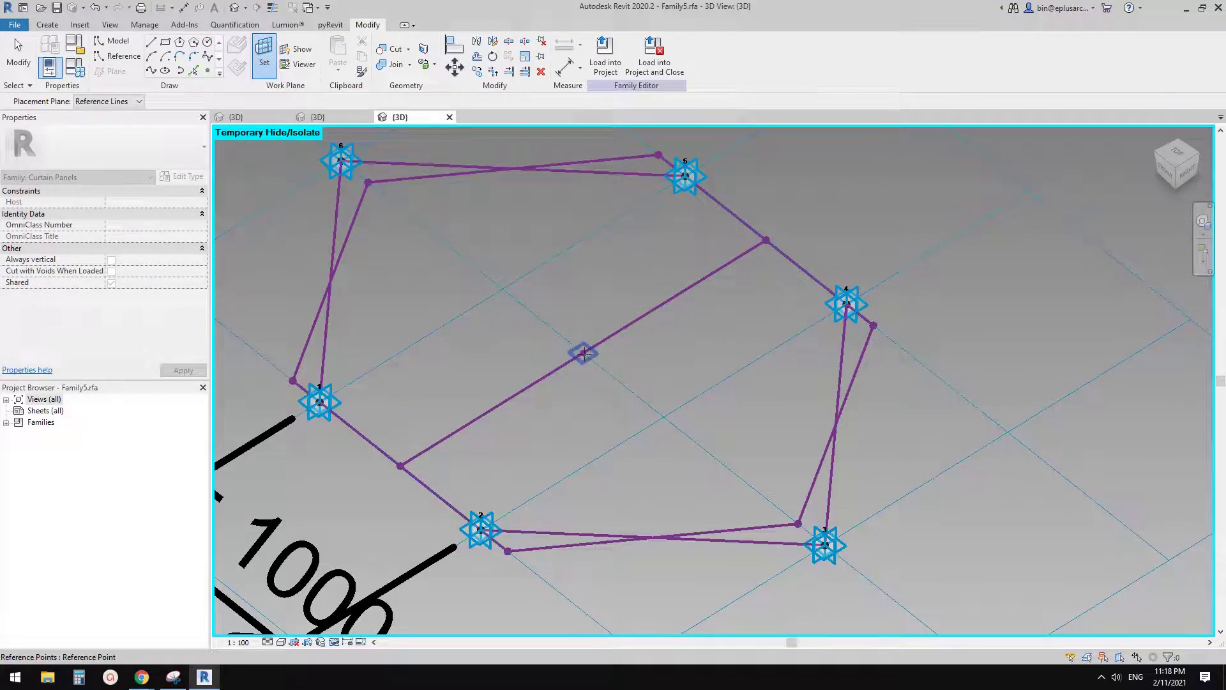
click(583, 352)
click(590, 338)
click(683, 370)
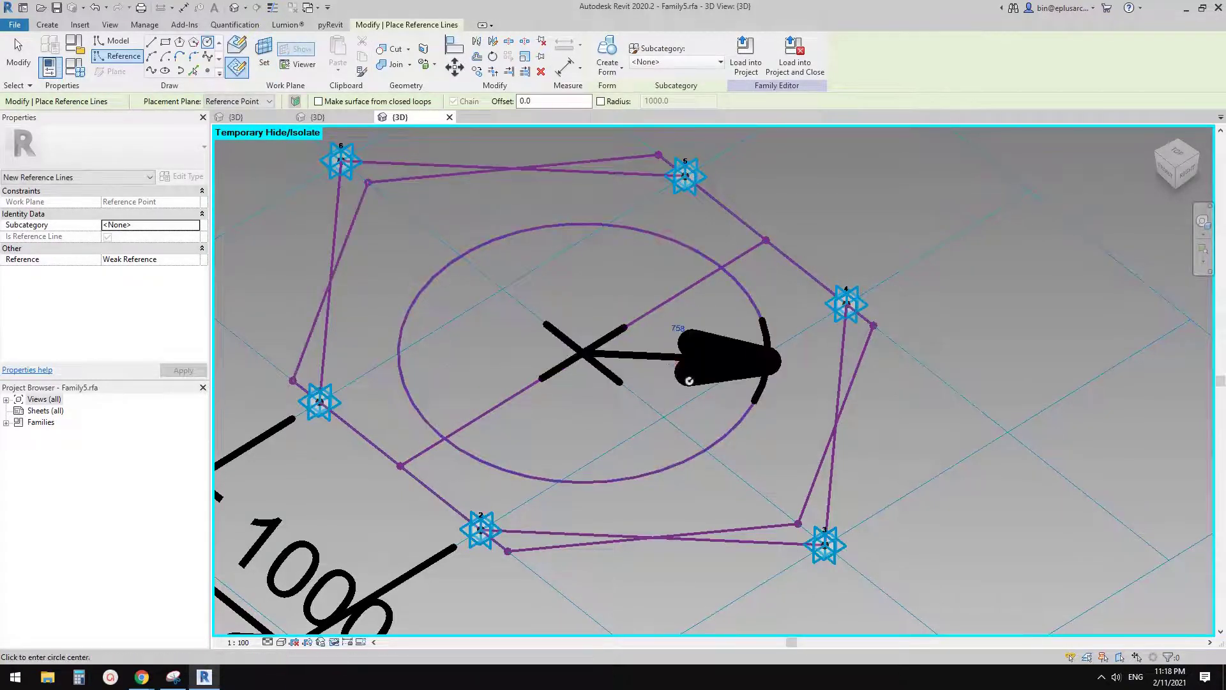
key(Escape)
key(Escape)
- Label the circle's radius dimension with a new instance family parameter named r
click(698, 361)
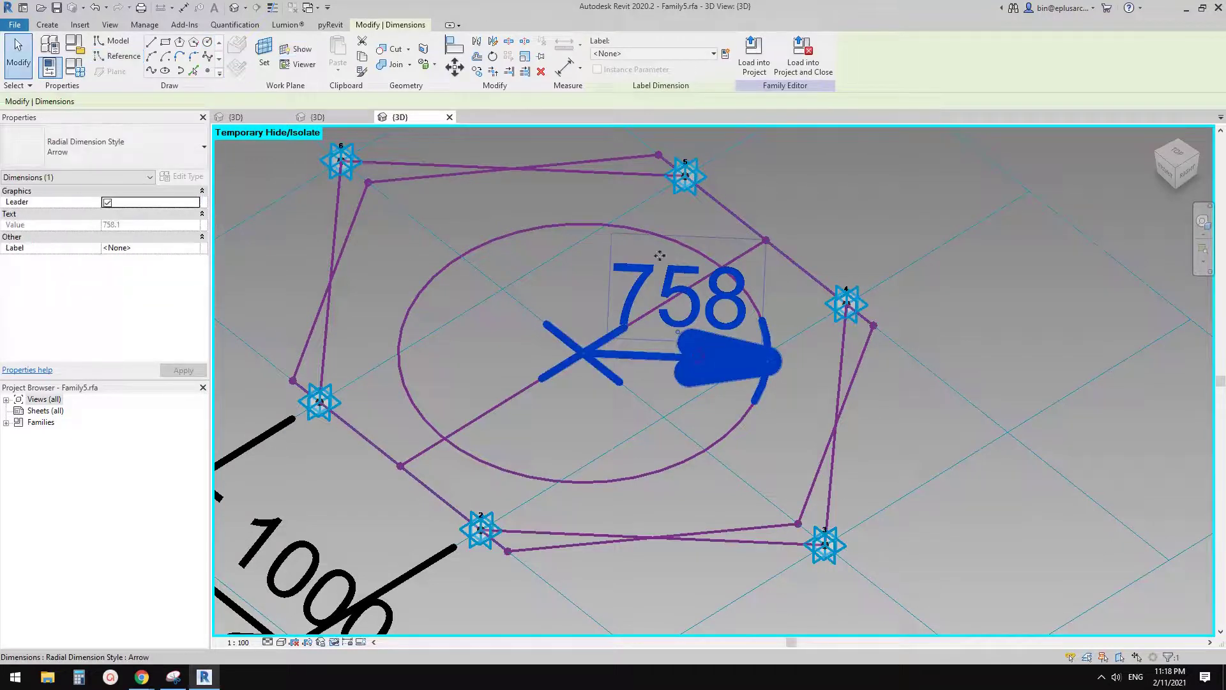
click(725, 53)
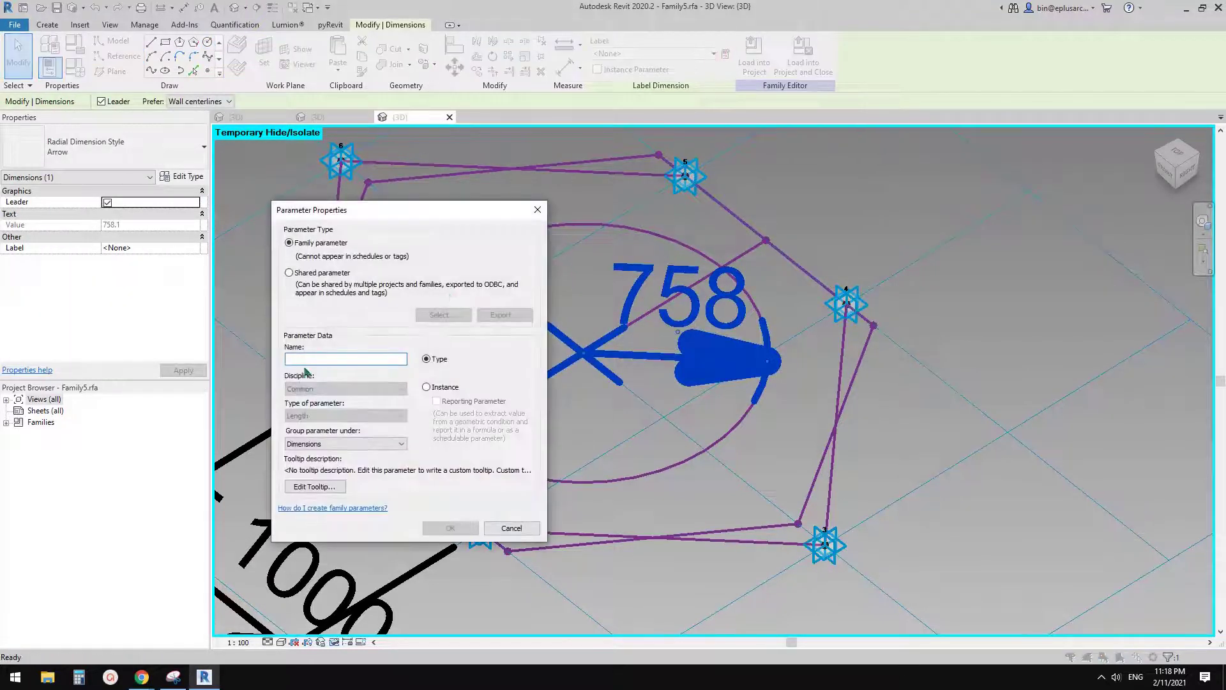
text(r)
click(426, 387)
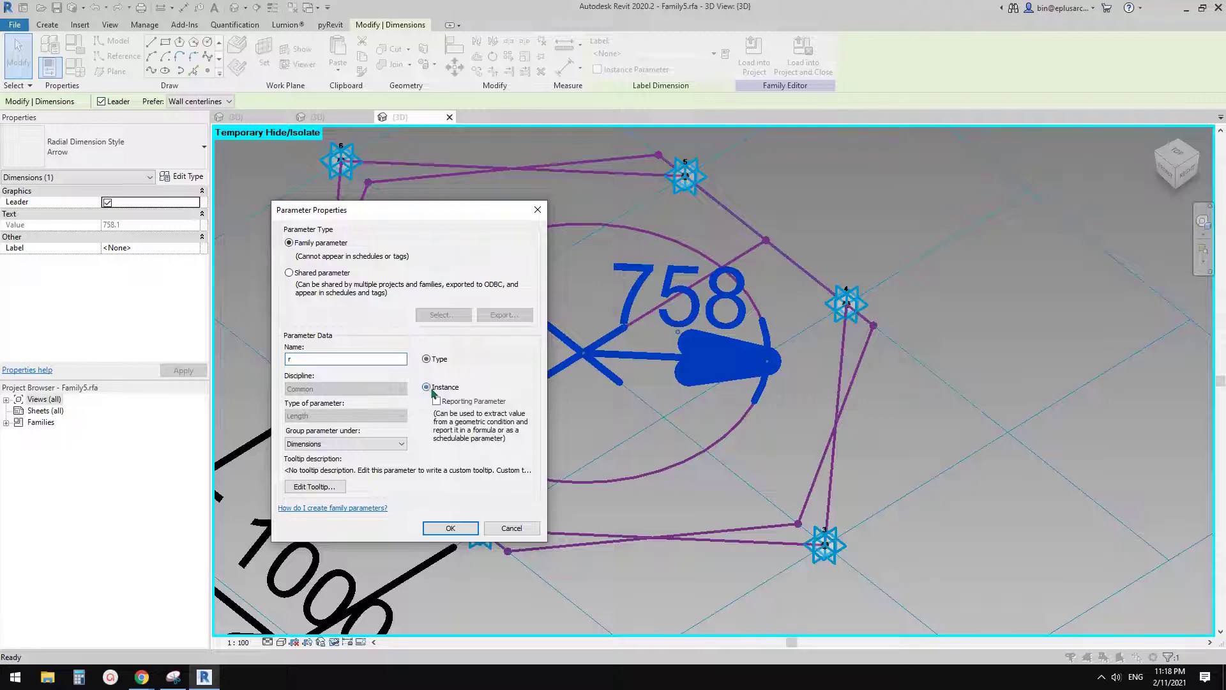
click(466, 528)
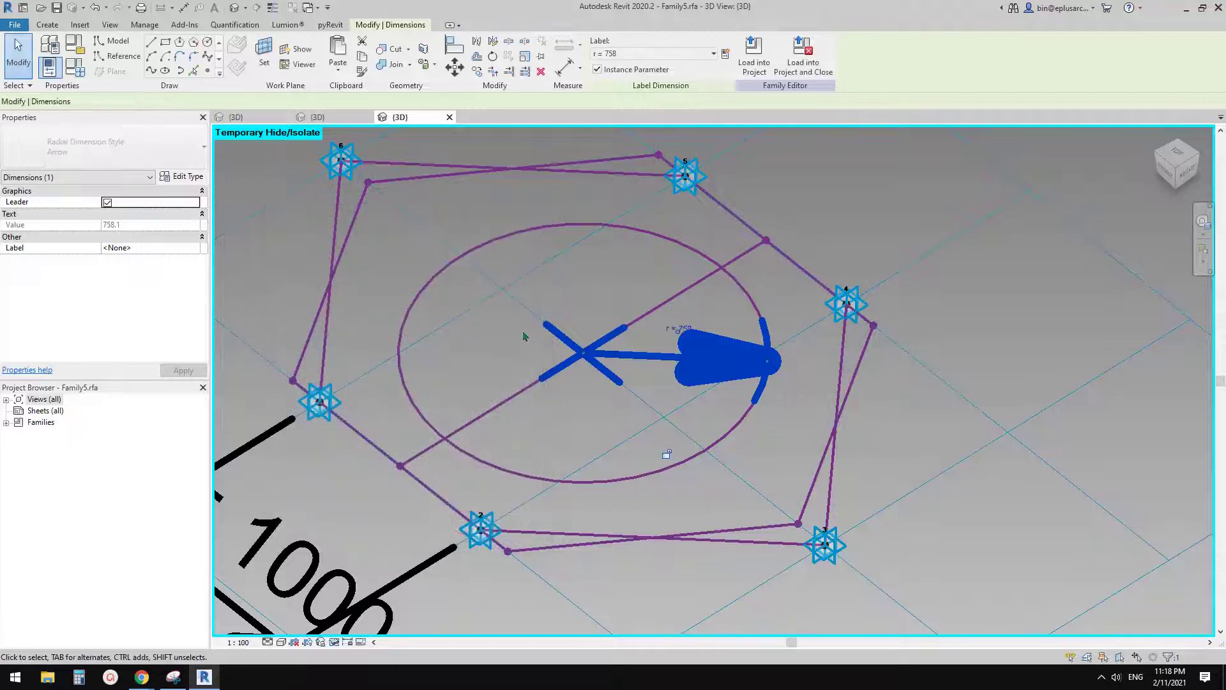
- Examine the reference circle and its labelled radius dimension within the hexagon from several angles
scroll(523, 336, down, 1)
shift+middle_drag(523, 337, 591, 359)
key(Escape)
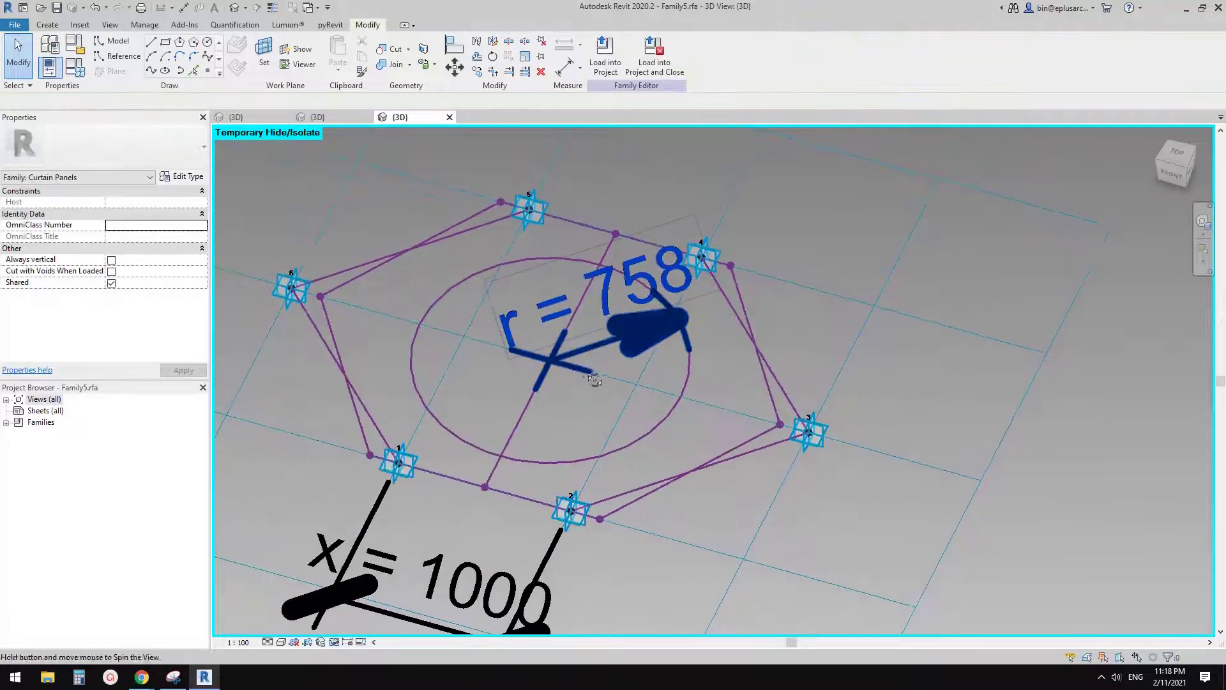
scroll(600, 354, up, 3)
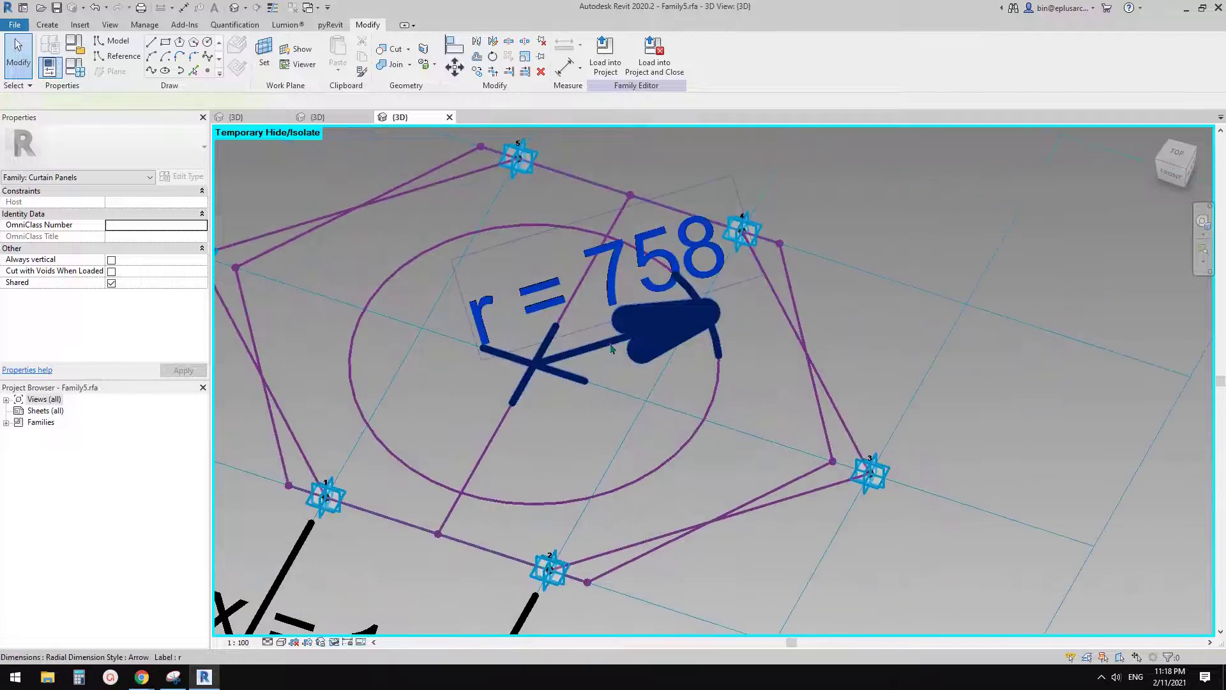
scroll(611, 349, down, 3)
click(612, 348)
shift+middle_drag(612, 348, 644, 336)
key(Escape)
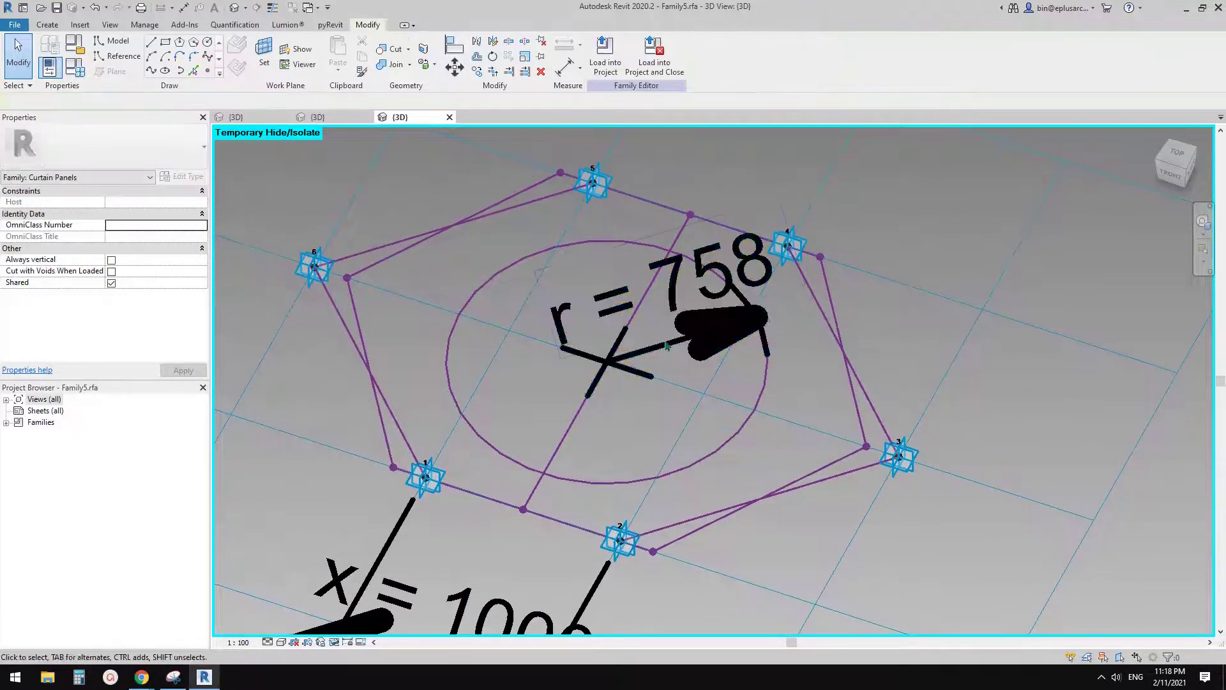
click(660, 337)
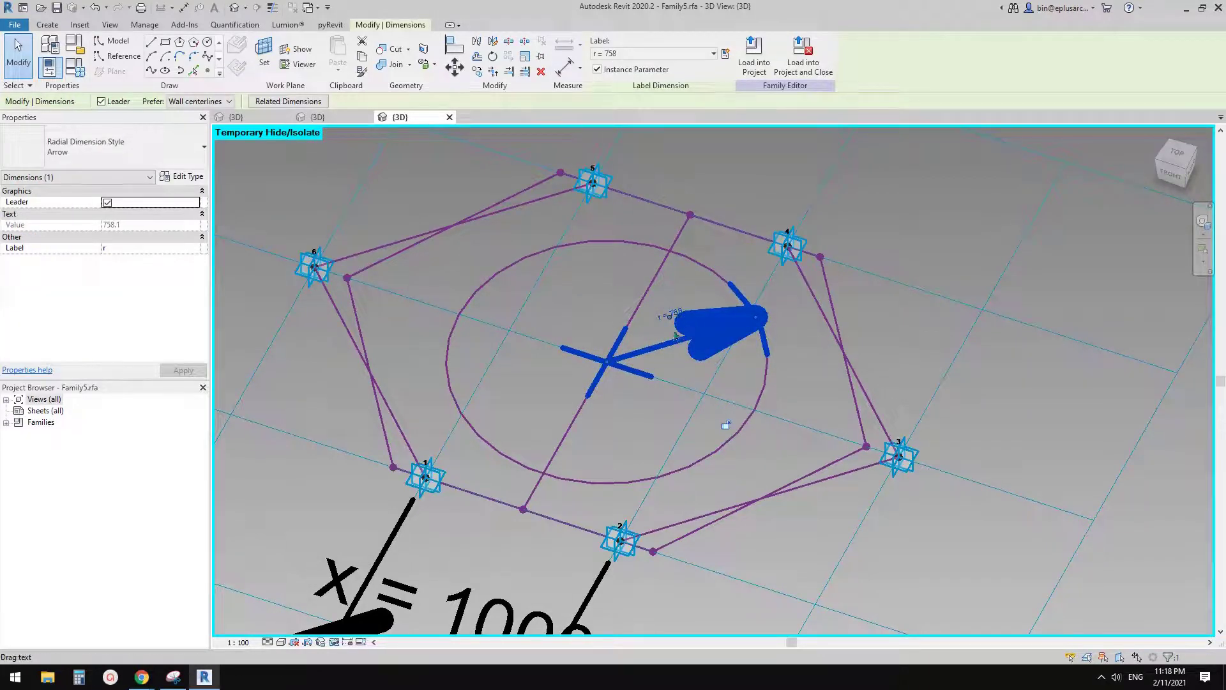
shift+middle_drag(680, 314, 672, 353)
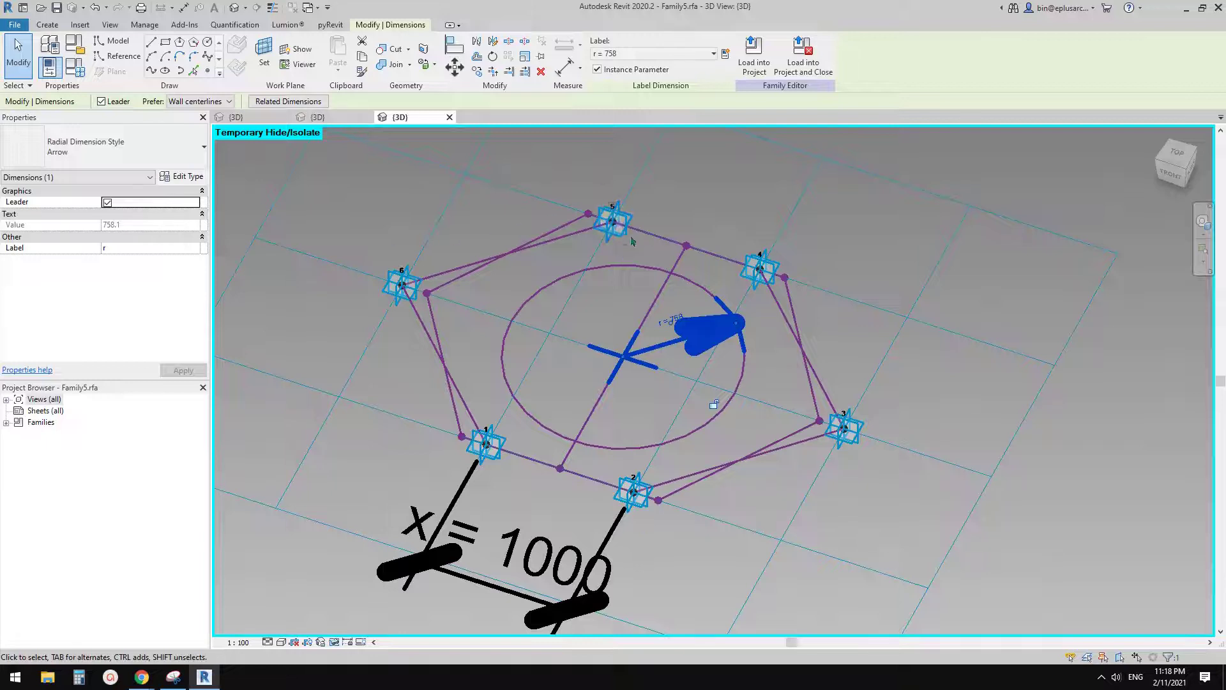
key(Tab)
- Examine the divided surface in the Perfect Hexagon Pattern mass, and return to the panel family to view the circle
click(316, 117)
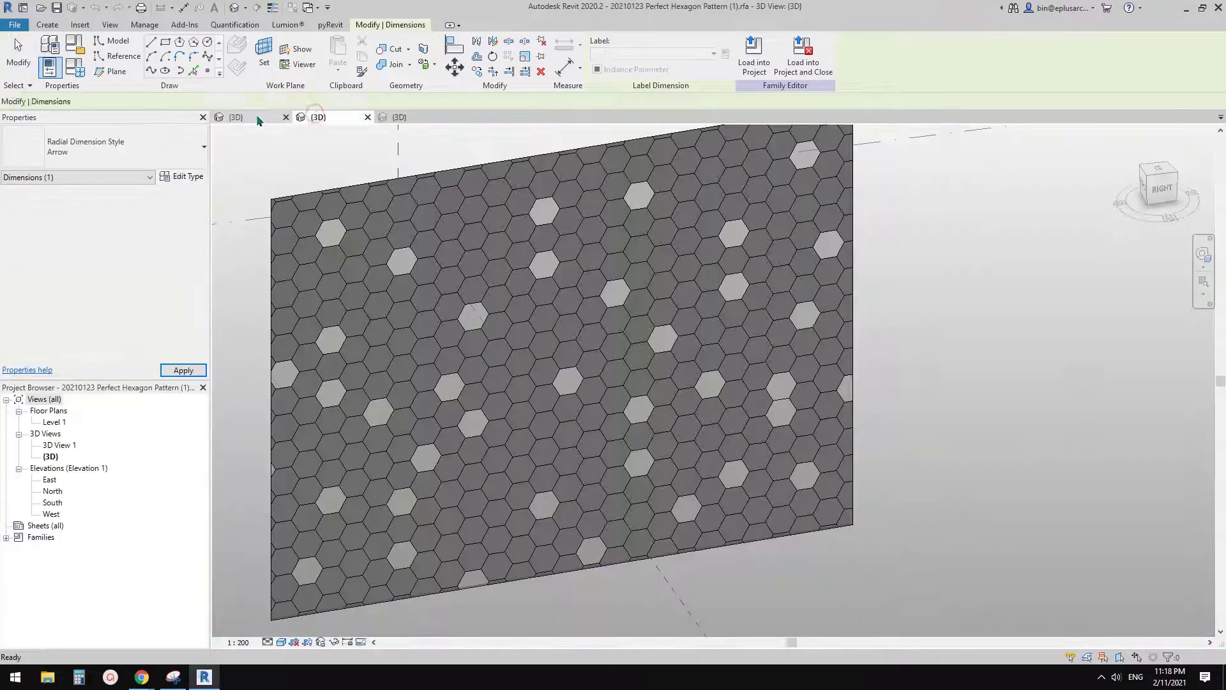
scroll(527, 312, down, 2)
middle_drag(527, 311, 574, 311)
click(517, 277)
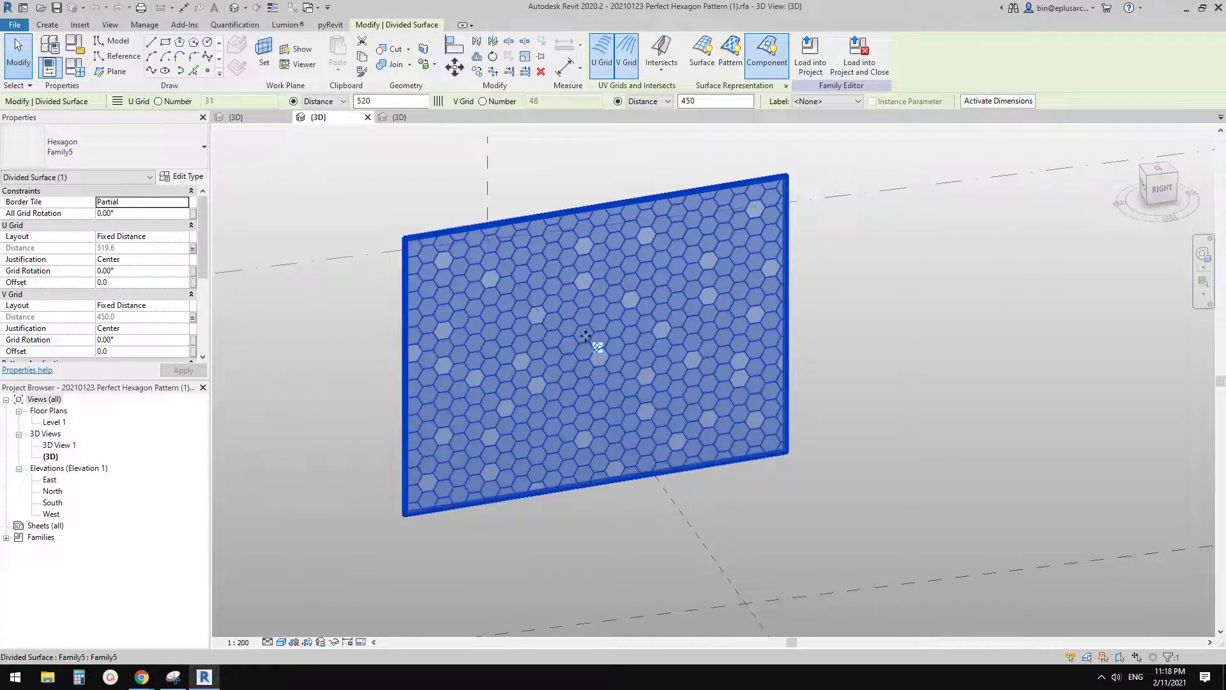
click(407, 116)
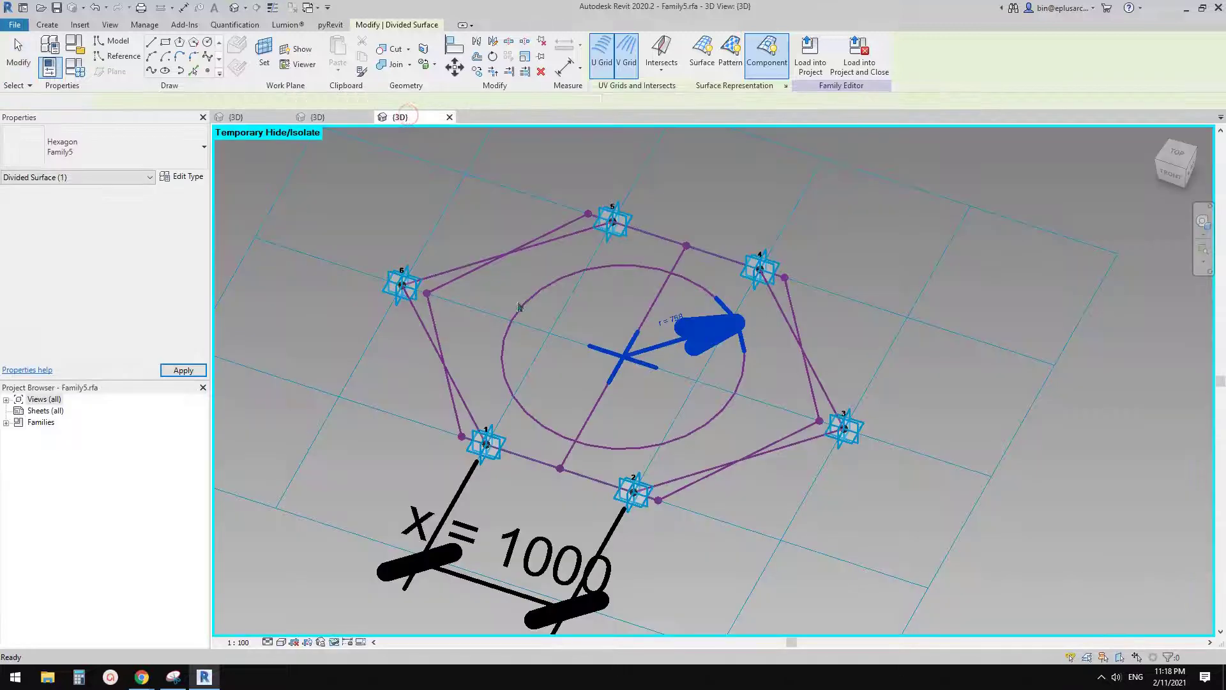
scroll(596, 400, up, 1)
shift+middle_drag(596, 400, 642, 430)
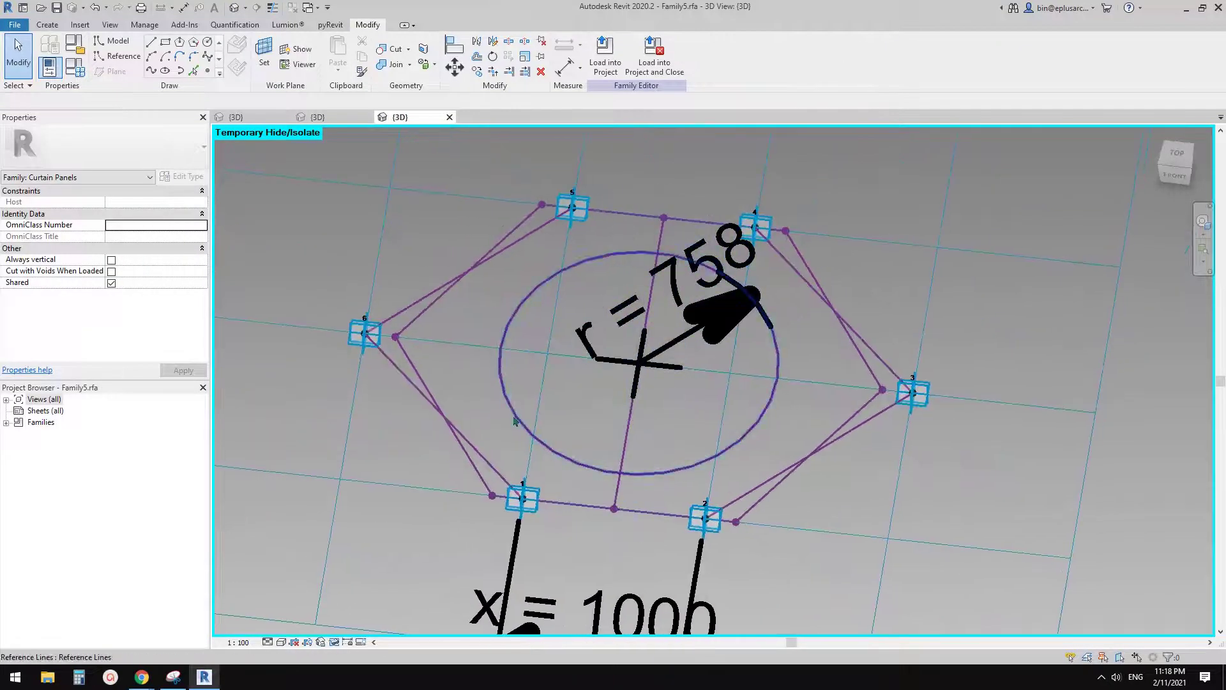
shift+middle_drag(769, 373, 735, 354)
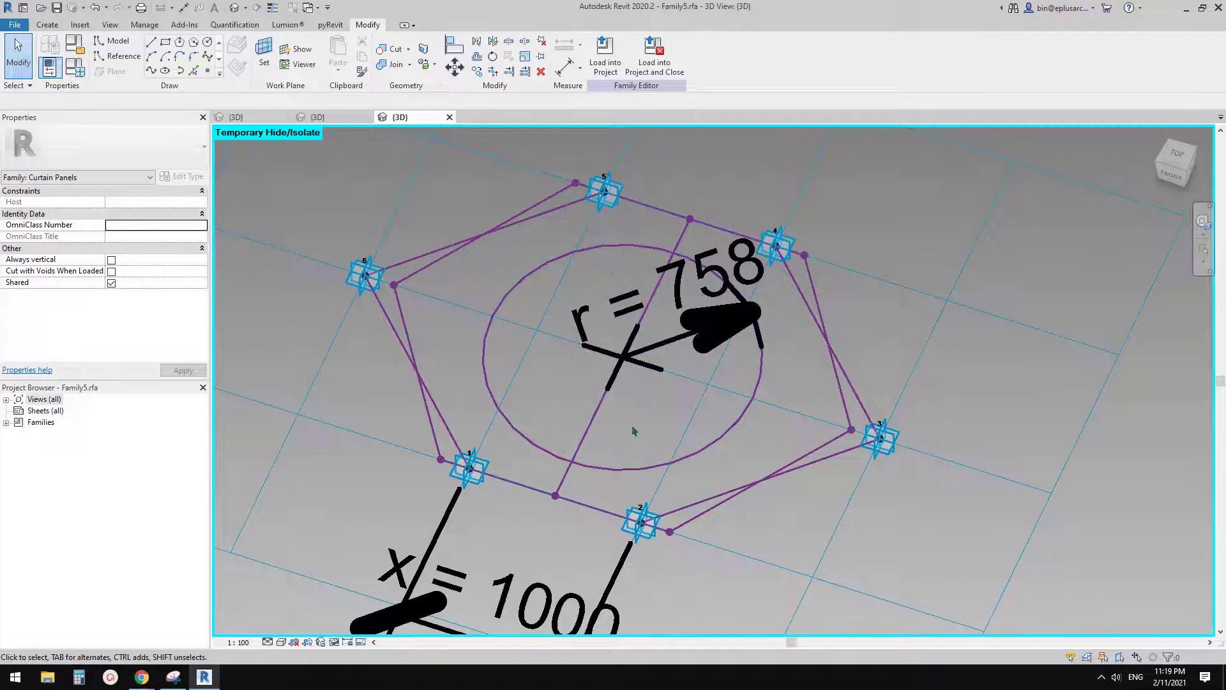
- Enlarge the reference circle to a 1000 mm radius so it reaches the midpoint of the hexagon's edge
shift+middle_drag(588, 398, 549, 424)
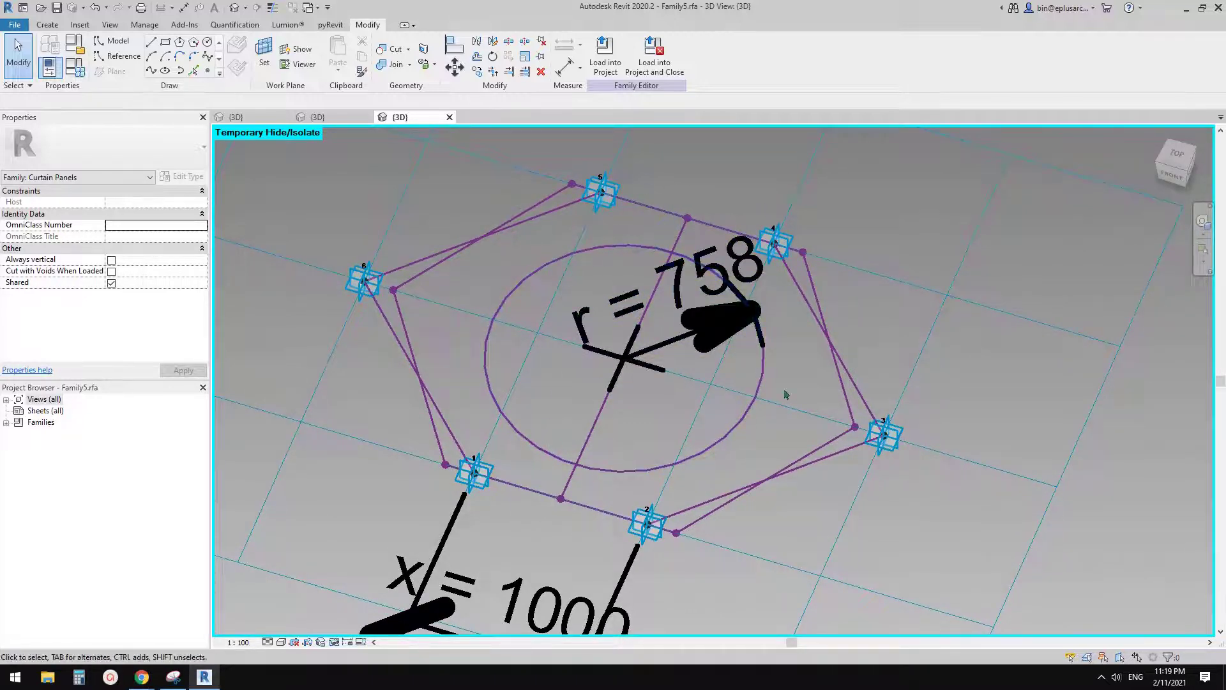
scroll(682, 282, up, 1)
scroll(644, 299, down, 1)
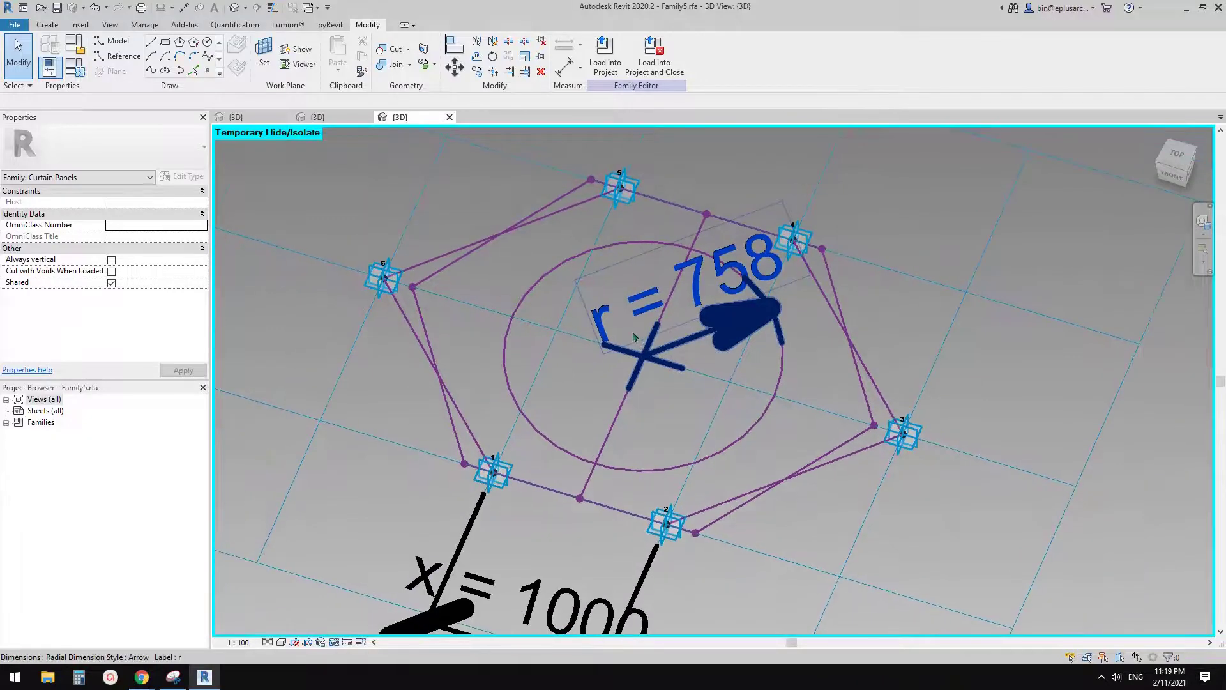
shift+middle_drag(639, 306, 525, 369)
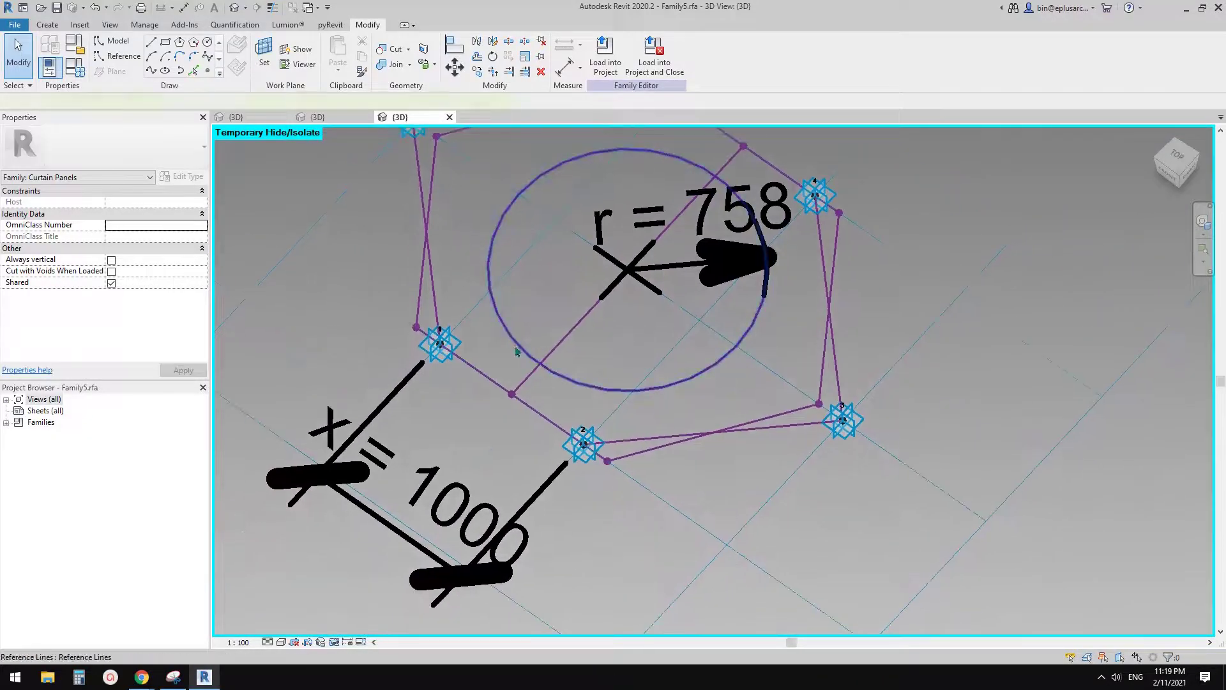
click(495, 376)
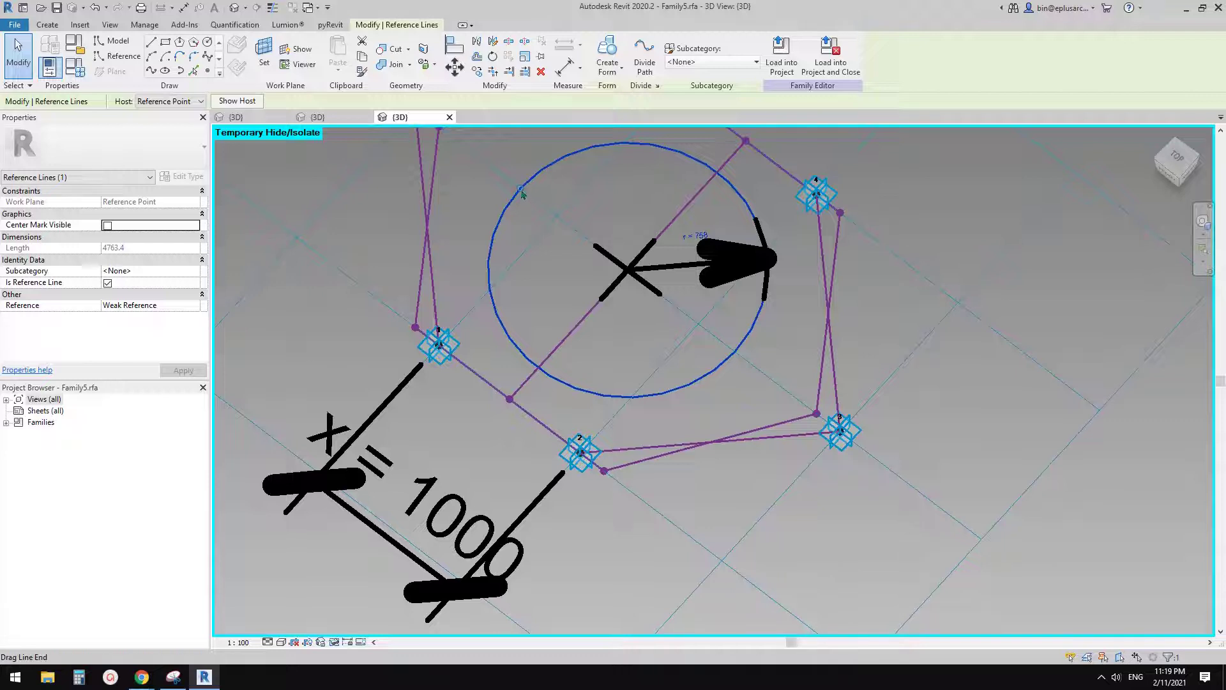
drag(508, 399, 512, 400)
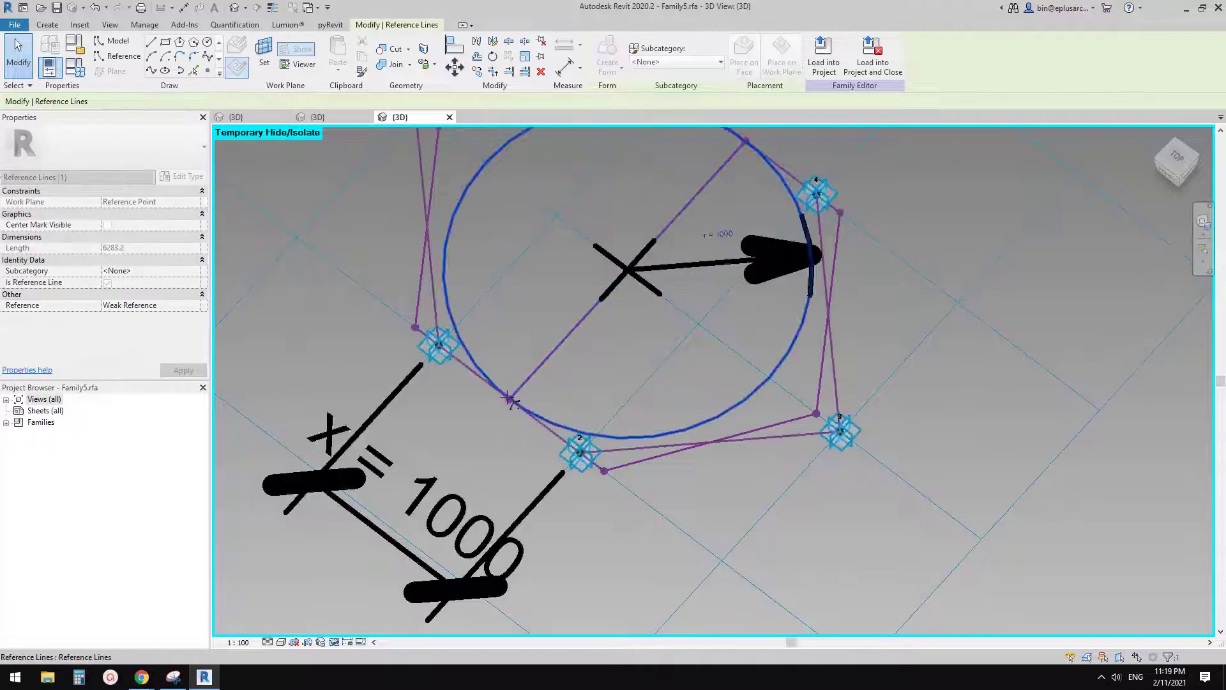
scroll(525, 400, down, 1)
shift+middle_drag(590, 374, 607, 364)
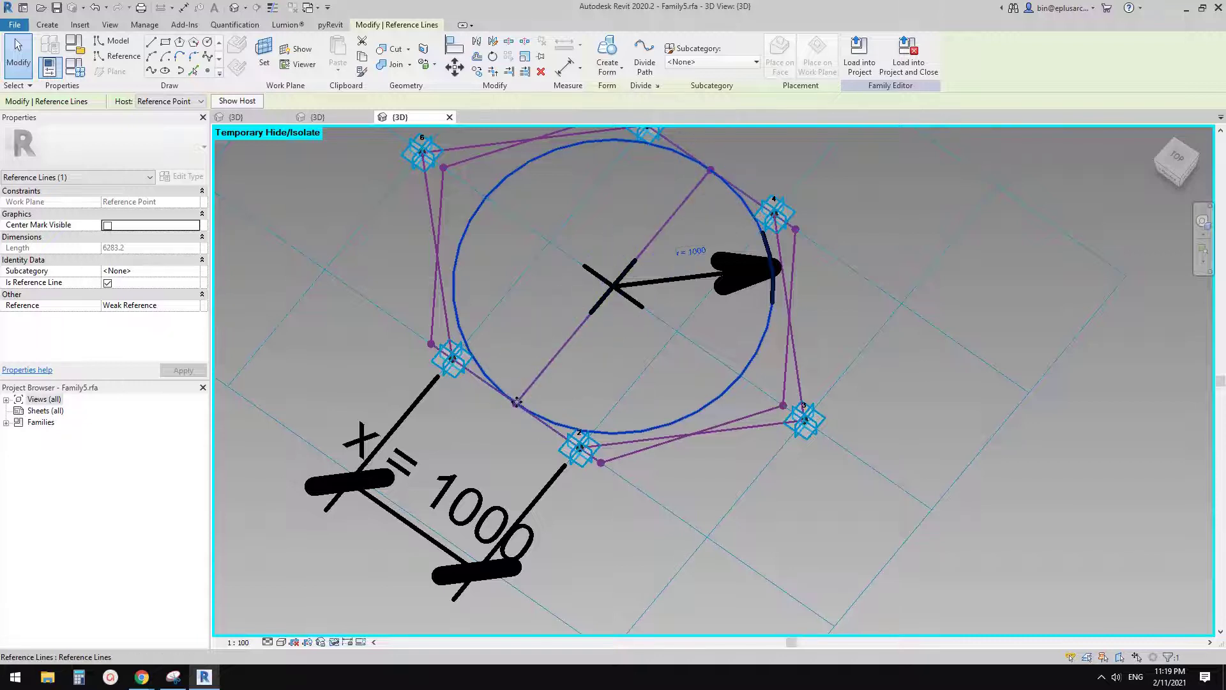
scroll(573, 383, down, 2)
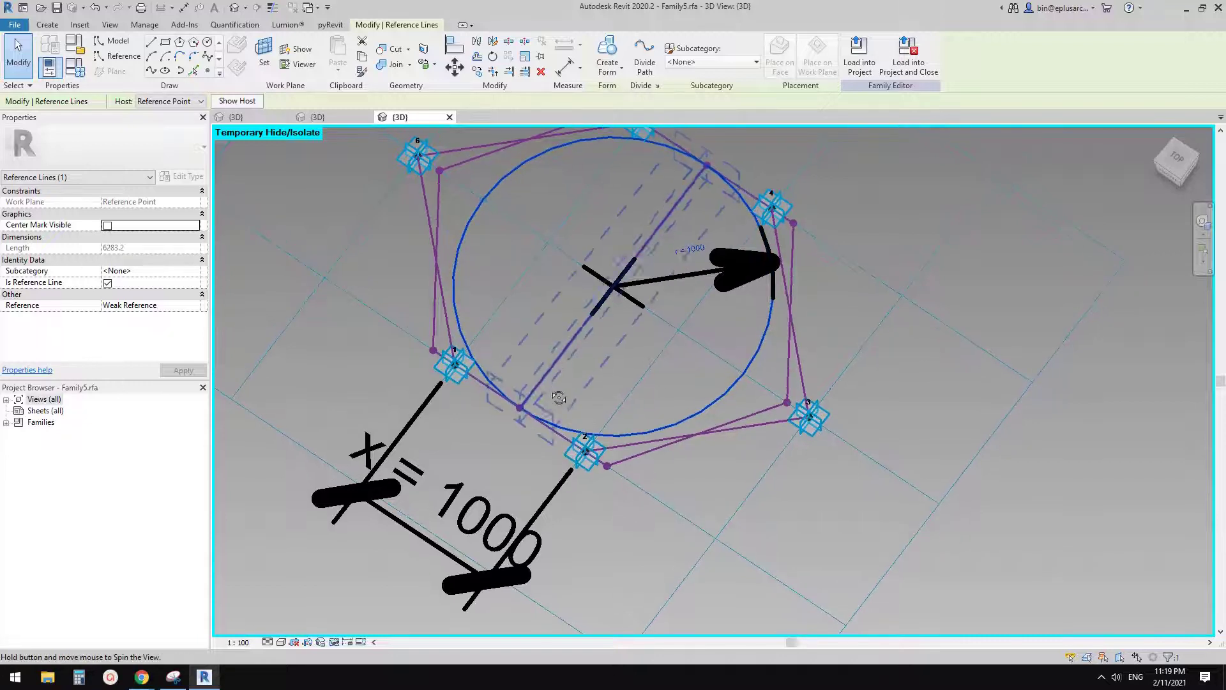
middle_drag(573, 377, 572, 381)
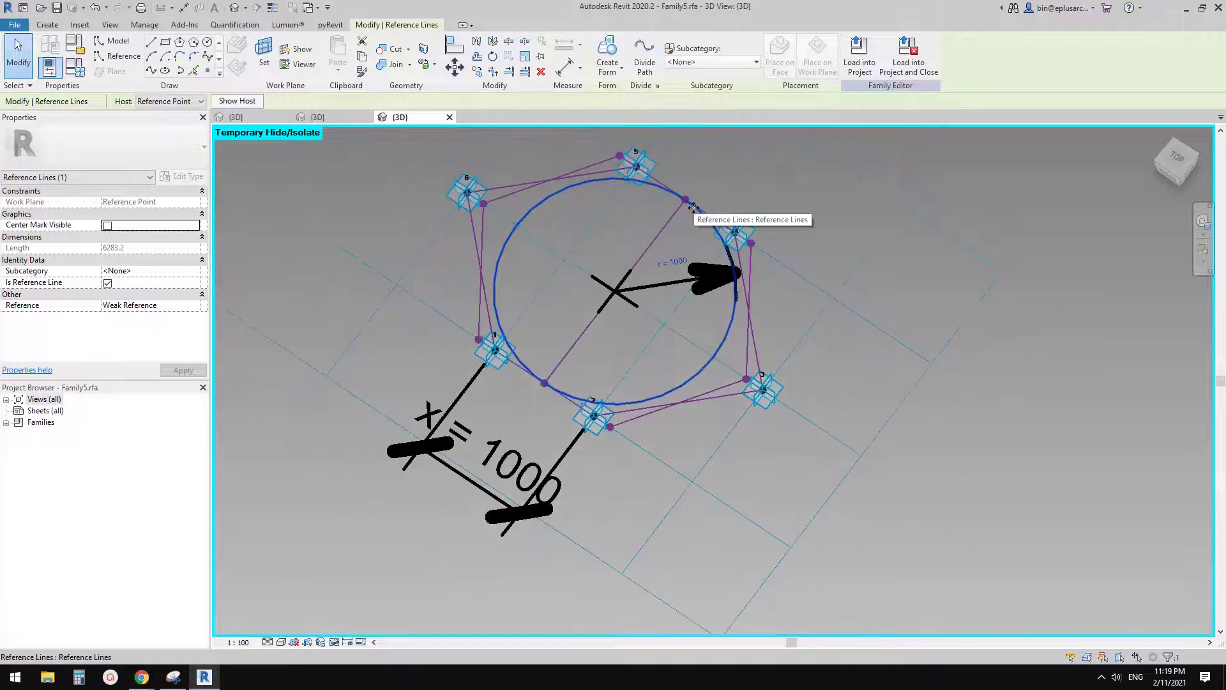
- Shrink the reference circle to a 900 mm radius, just inside the hexagon's edges
shift+middle_drag(684, 220, 615, 269)
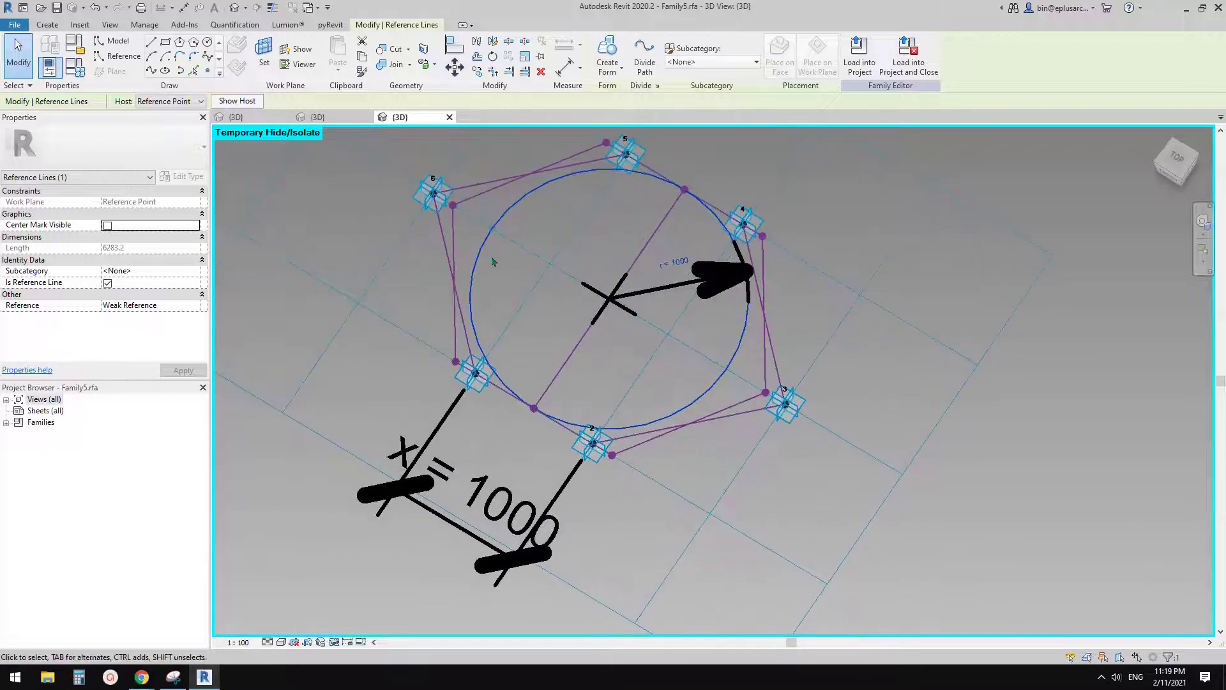
drag(491, 235, 503, 237)
key(Tab)
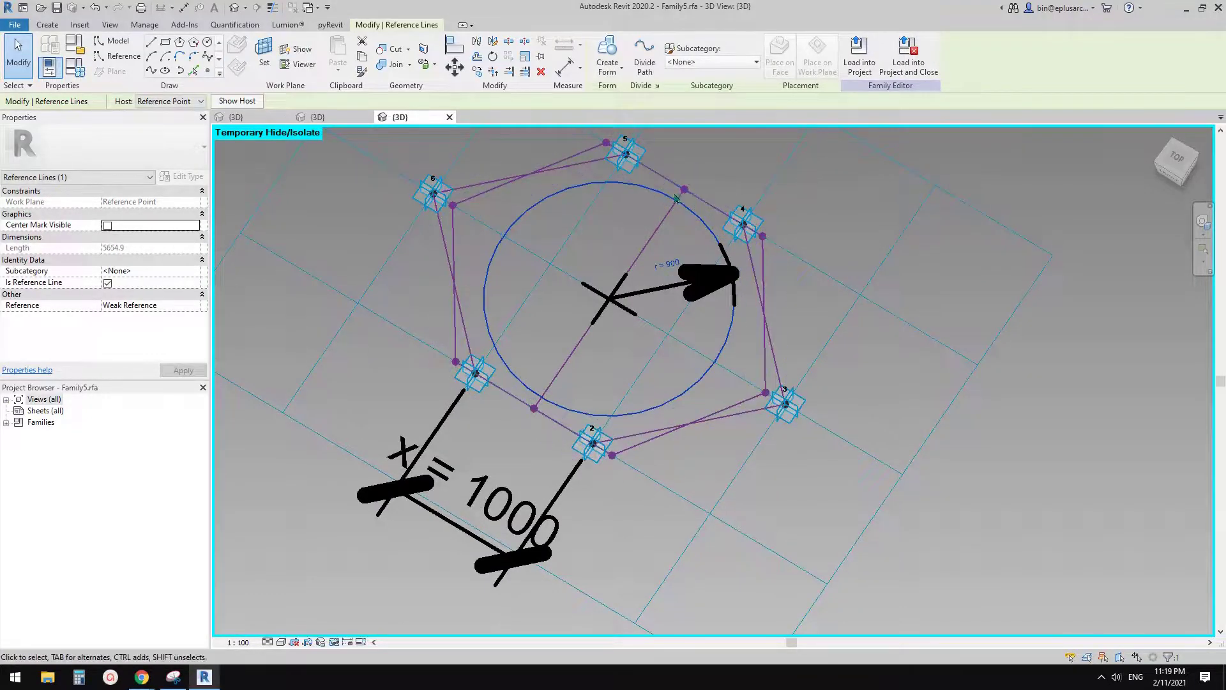
shift+middle_drag(699, 215, 707, 256)
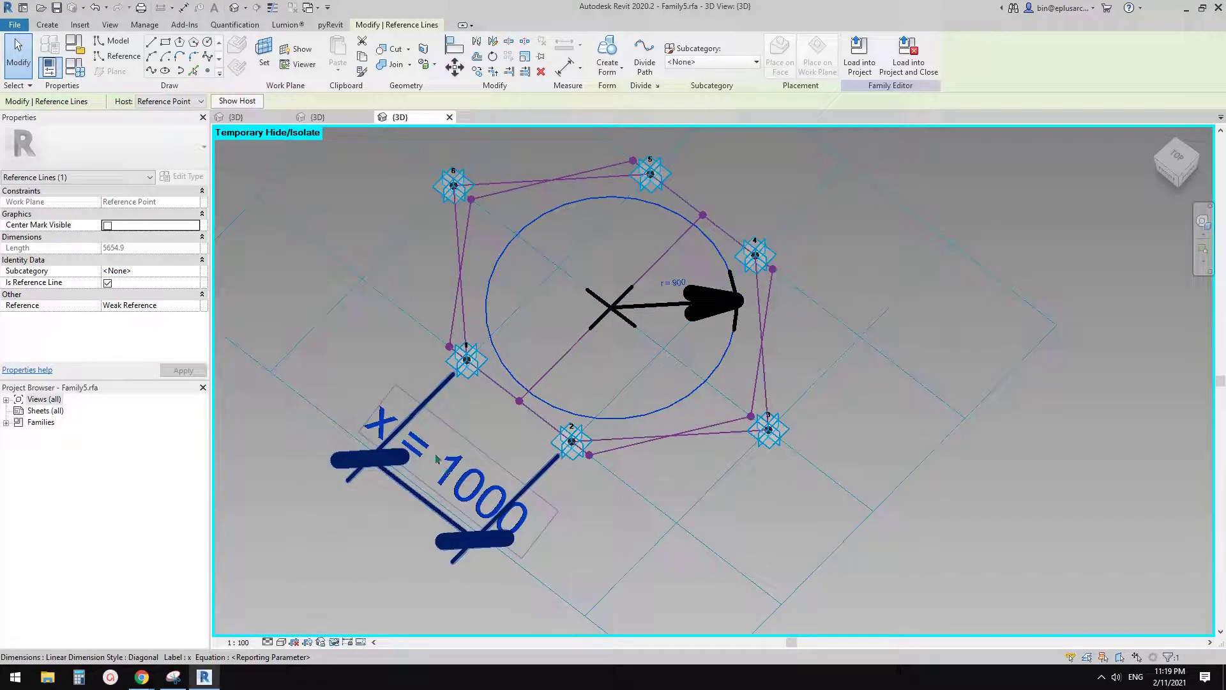
- Check the horizontal and vertical spacing of the hexagon tile pattern grid
scroll(466, 409, down, 3)
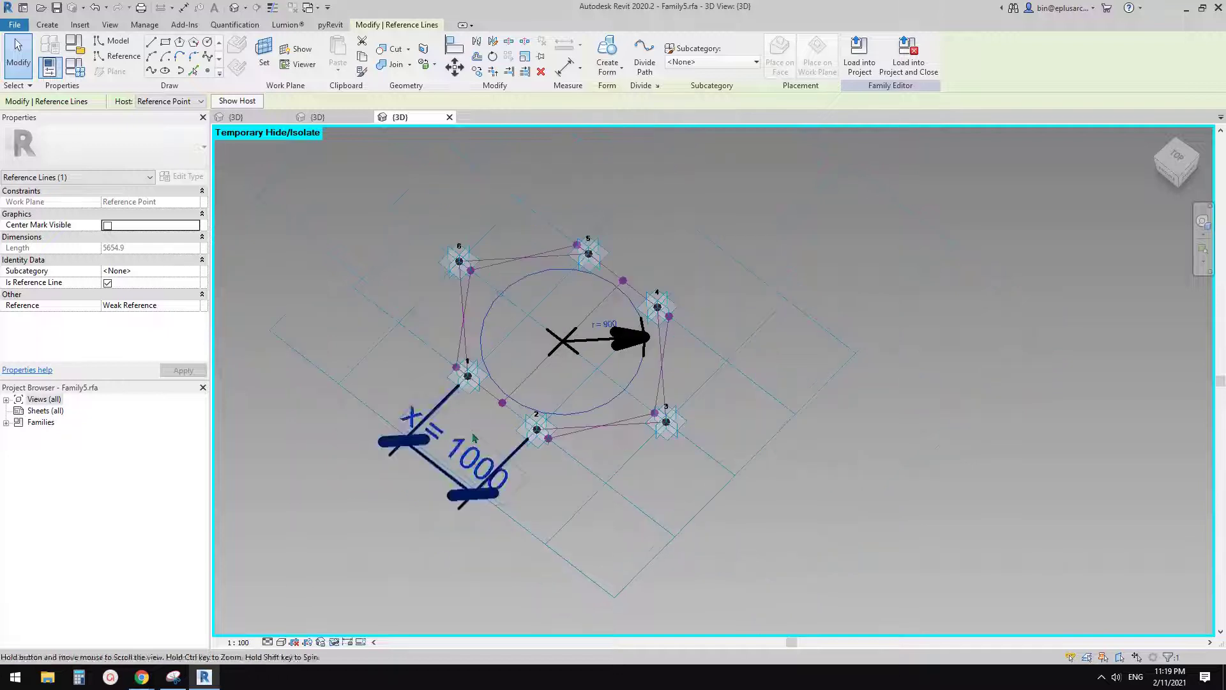
click(603, 471)
click(878, 416)
click(846, 344)
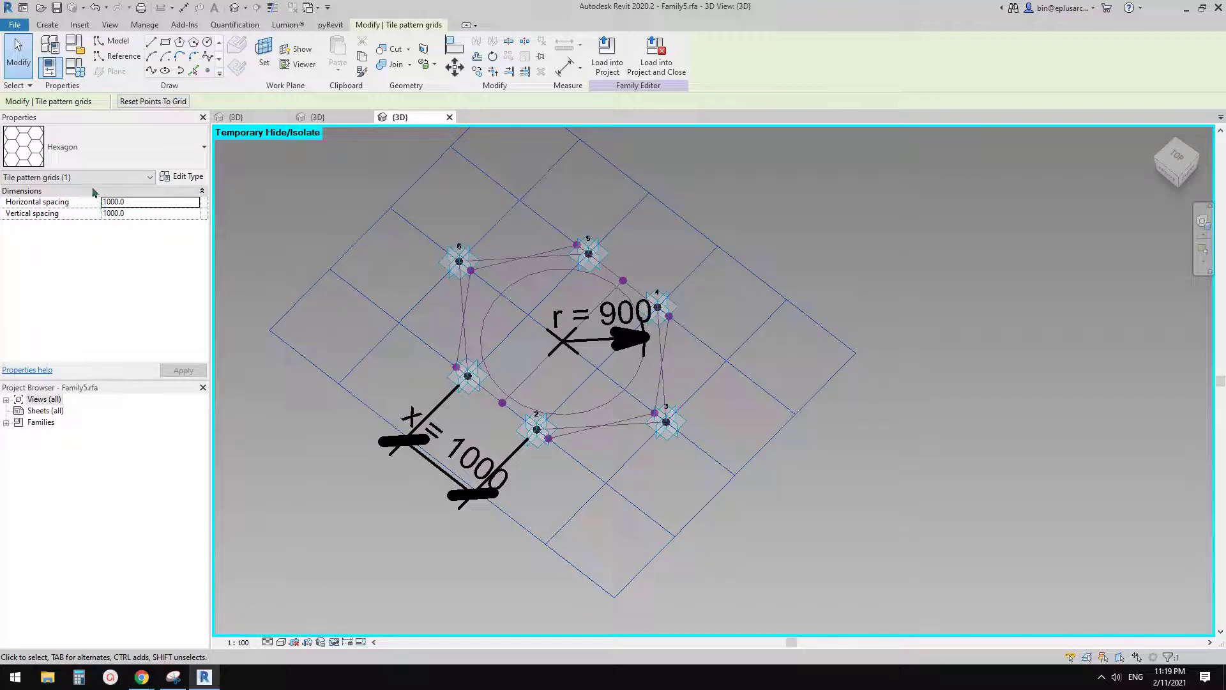
click(343, 205)
scroll(342, 205, up, 2)
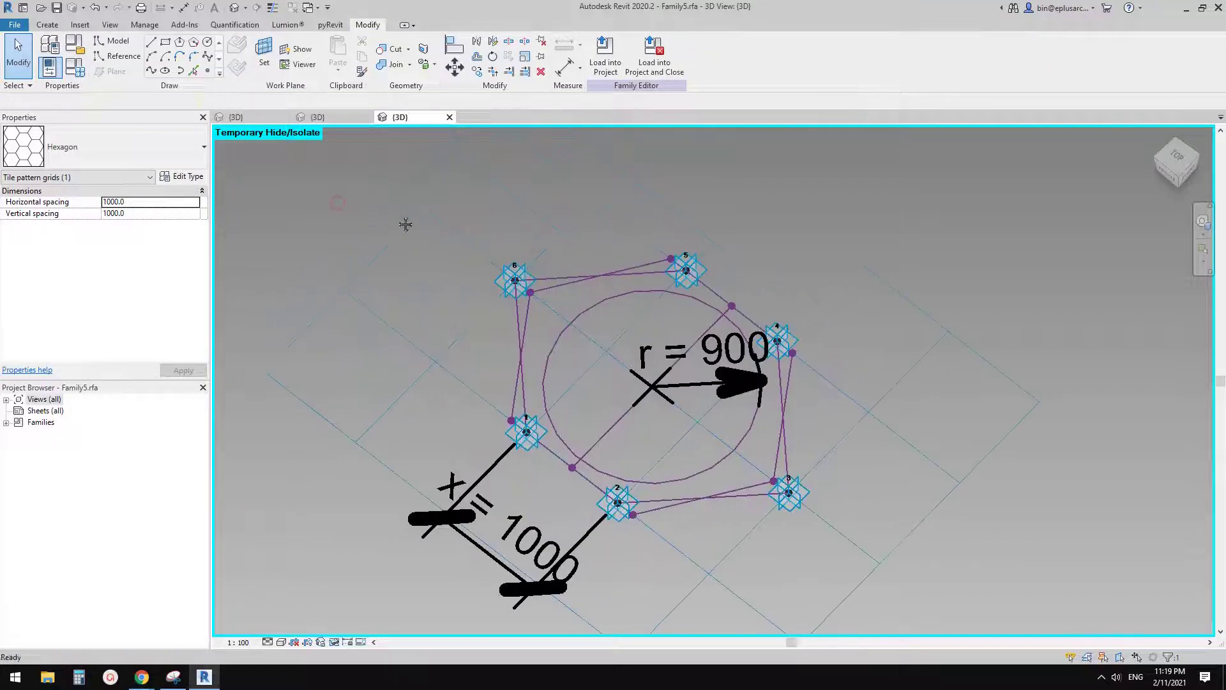
- Add a new instance family parameter named pct, of type Number, grouped under Other
click(79, 69)
scroll(96, 287, down, 1)
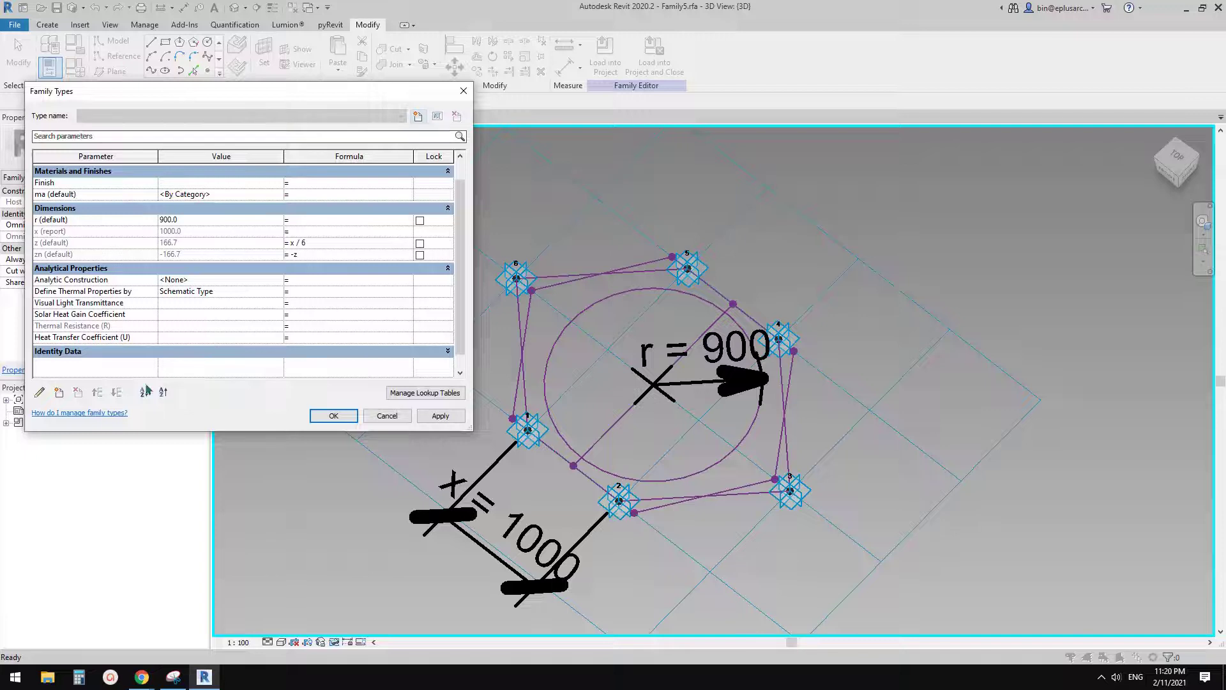
click(59, 392)
drag(361, 211, 293, 210)
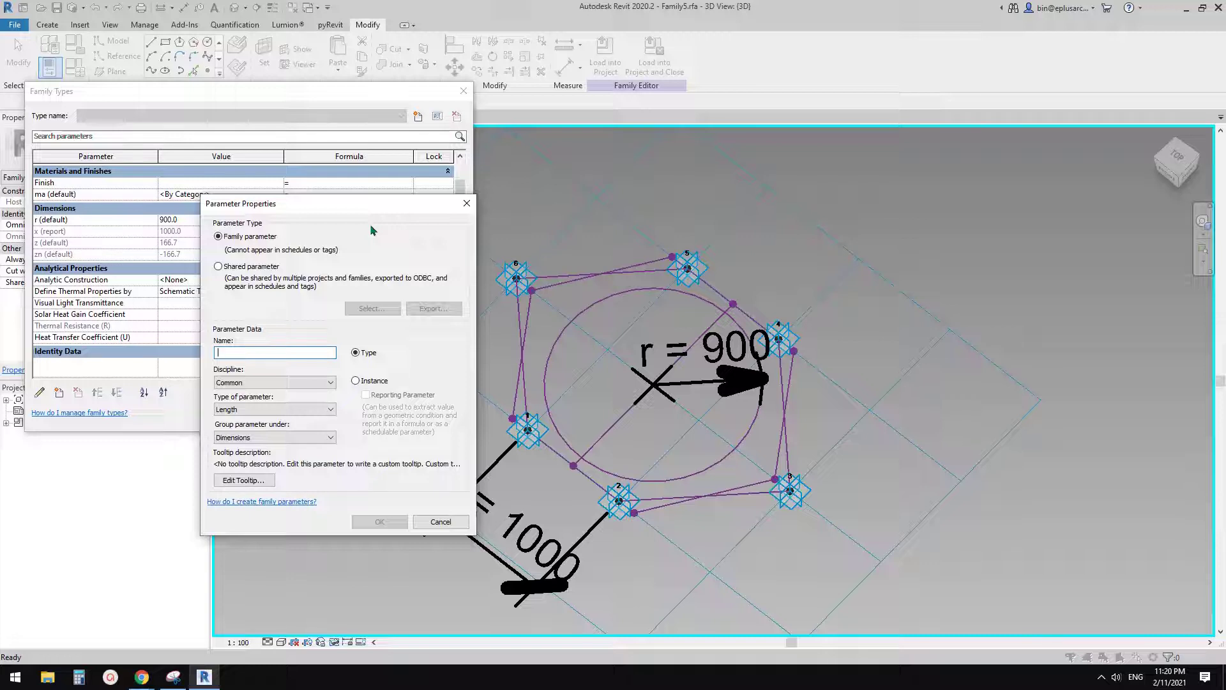
text(p)
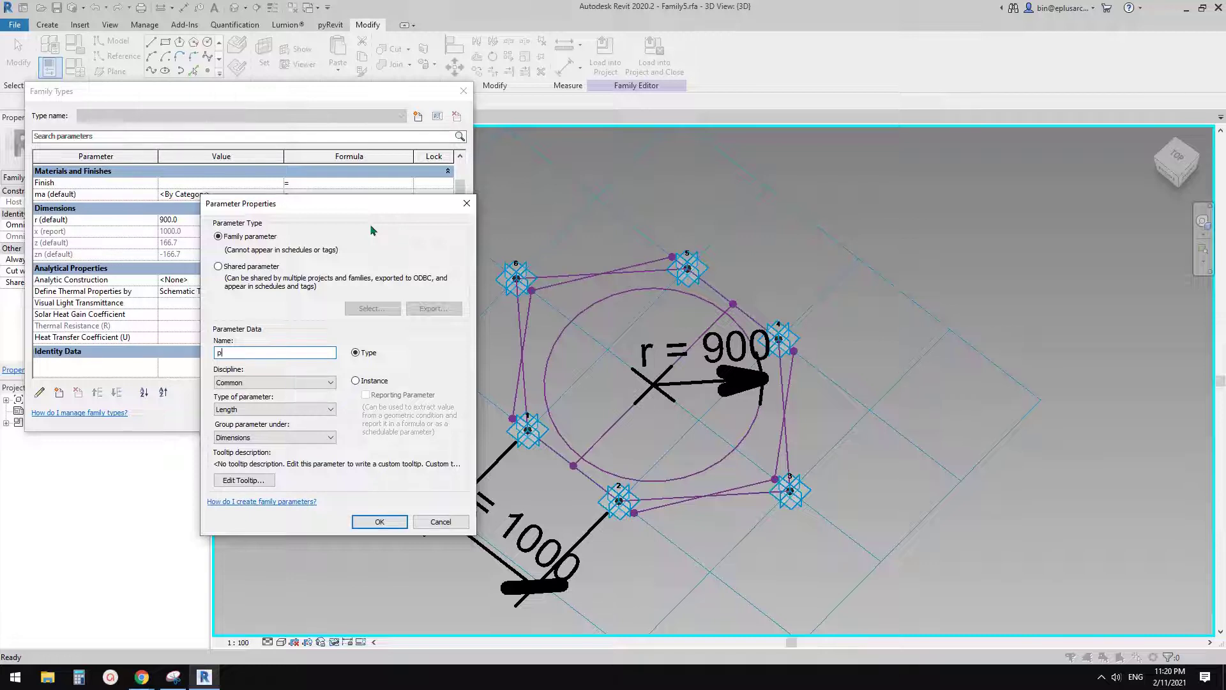
text(ct)
click(249, 409)
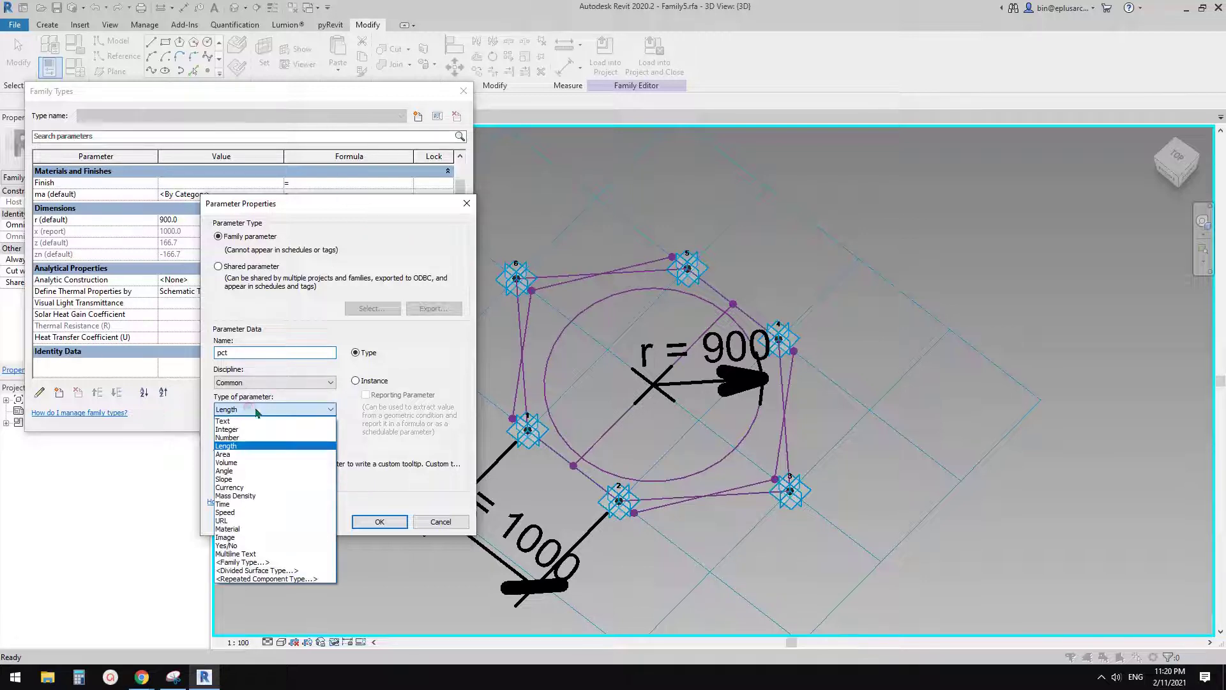
click(239, 438)
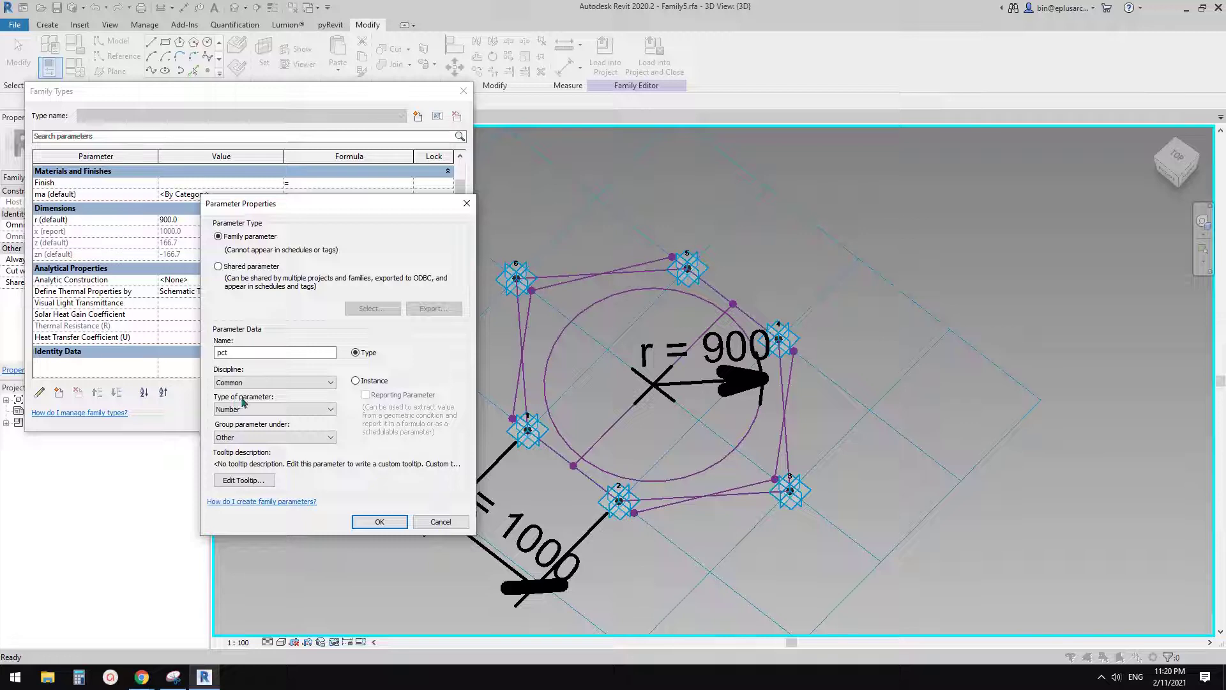
click(356, 381)
click(384, 523)
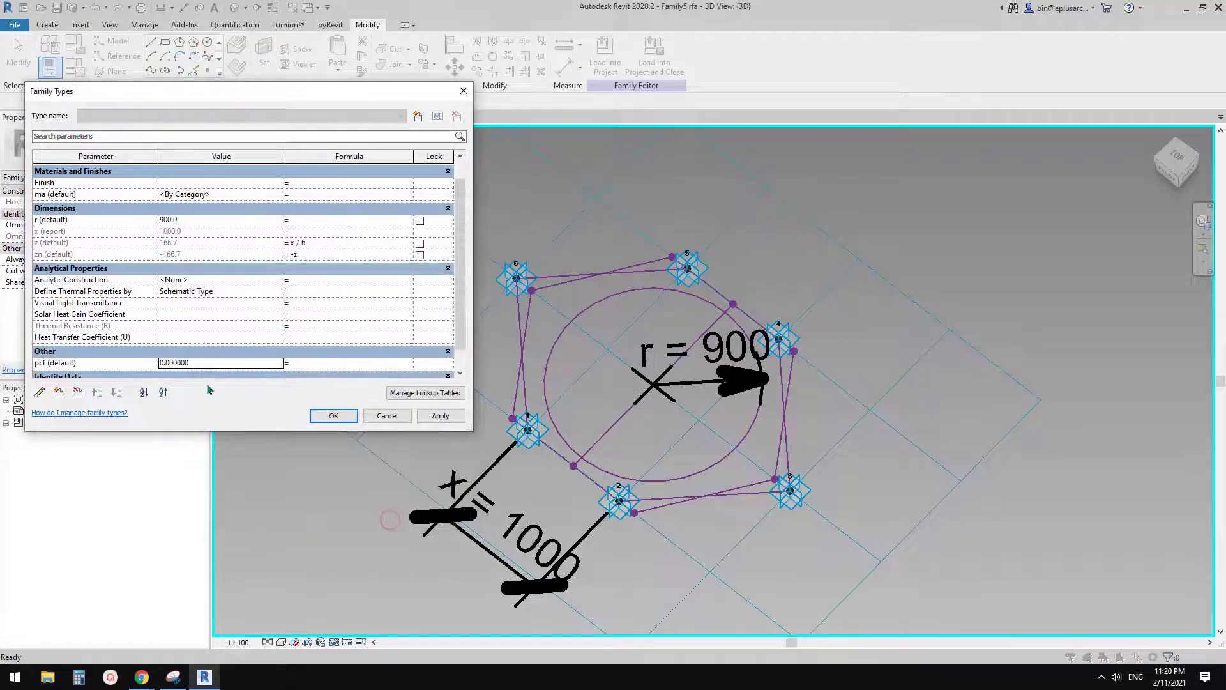
- Set pct to 0.5 and drive the radius r with the formula pct * x * 0.95
scroll(121, 360, down, 1)
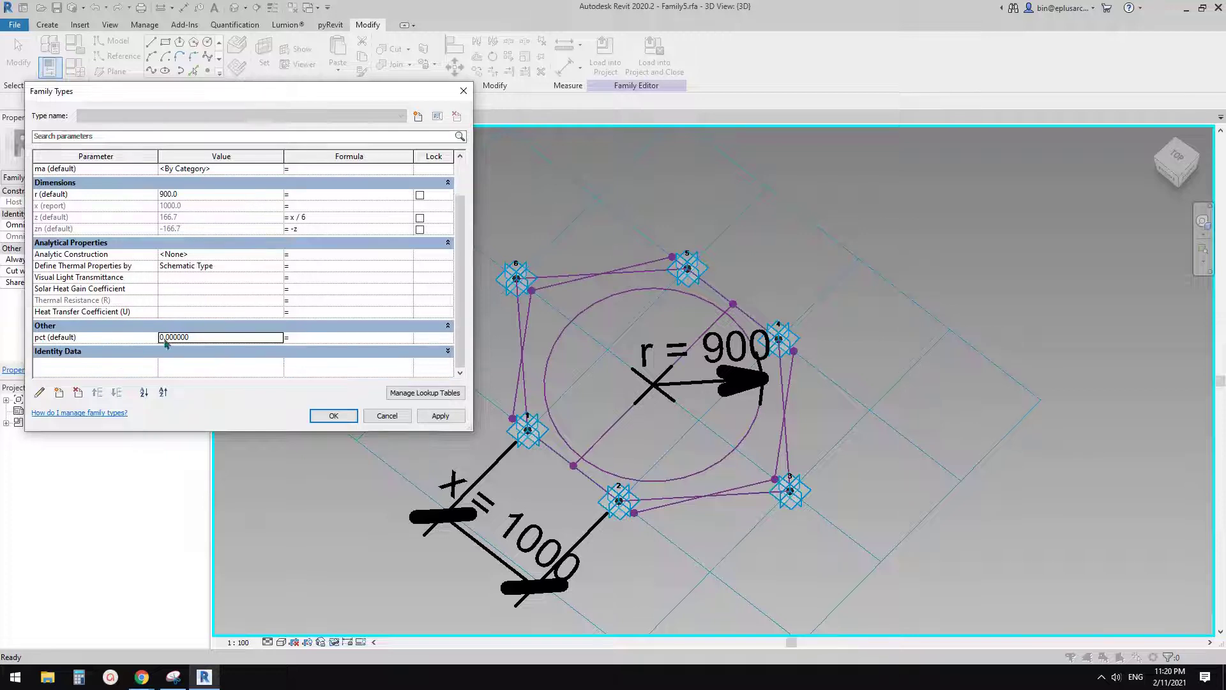
click(211, 338)
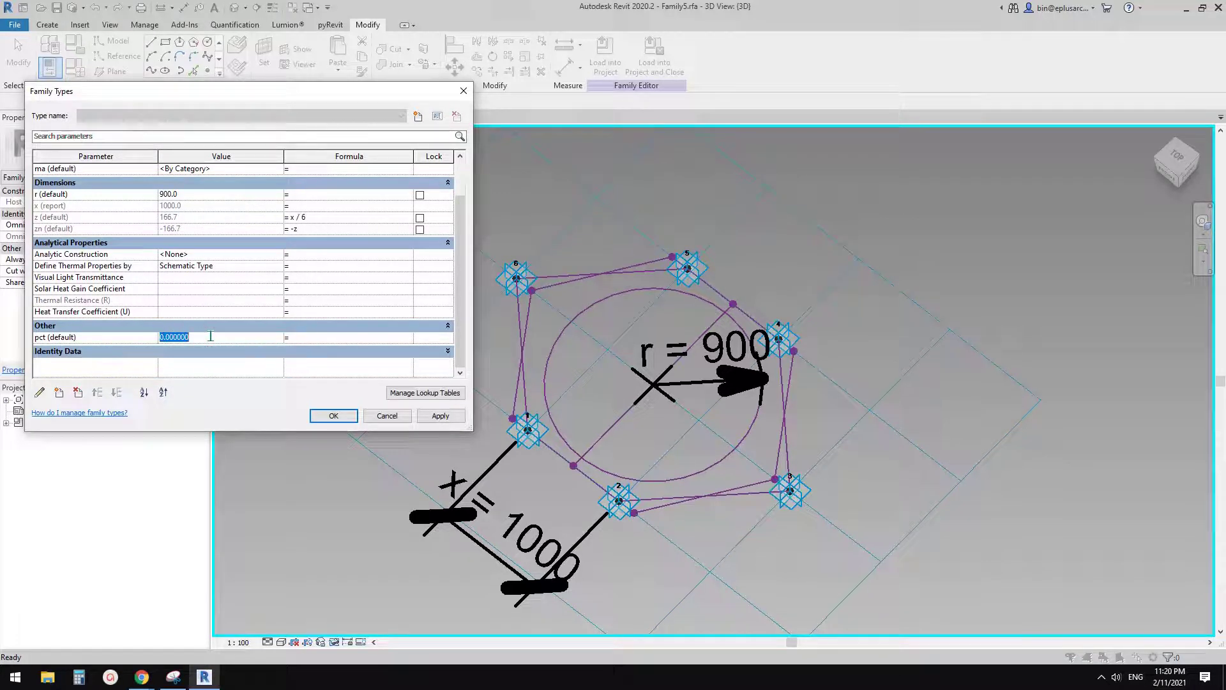
text(0.5)
click(309, 192)
text(*0.)
click(441, 416)
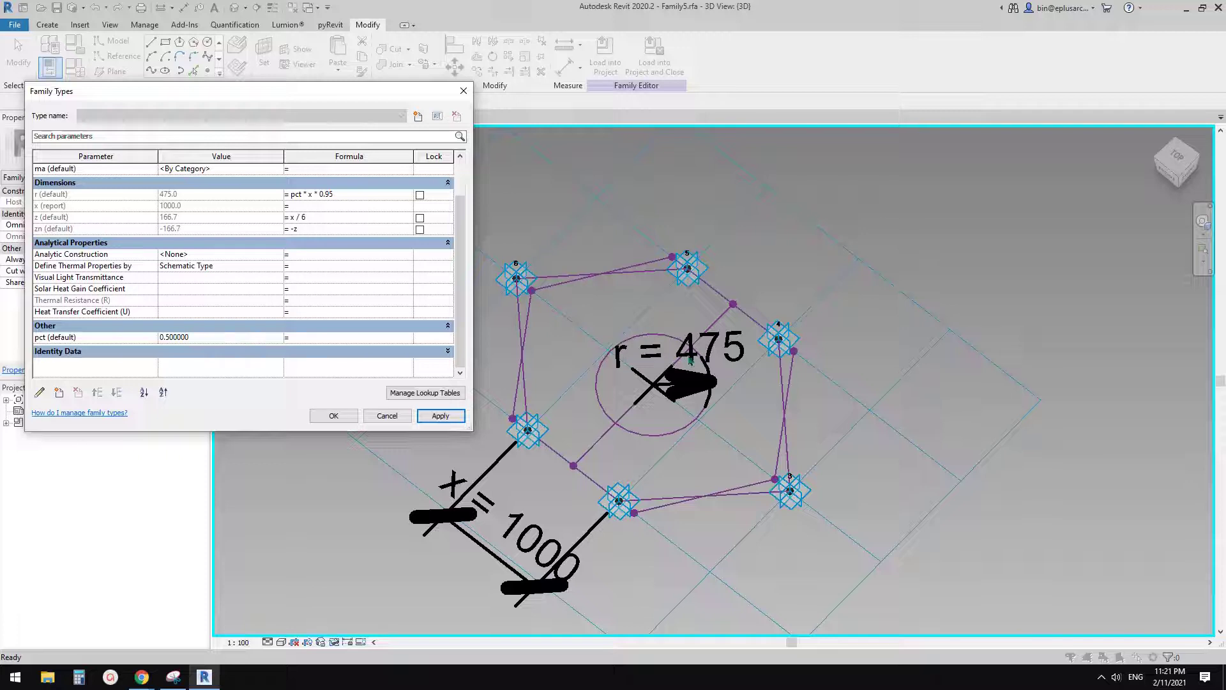
- Set pct to 1 and apply the family parameter changes
click(248, 341)
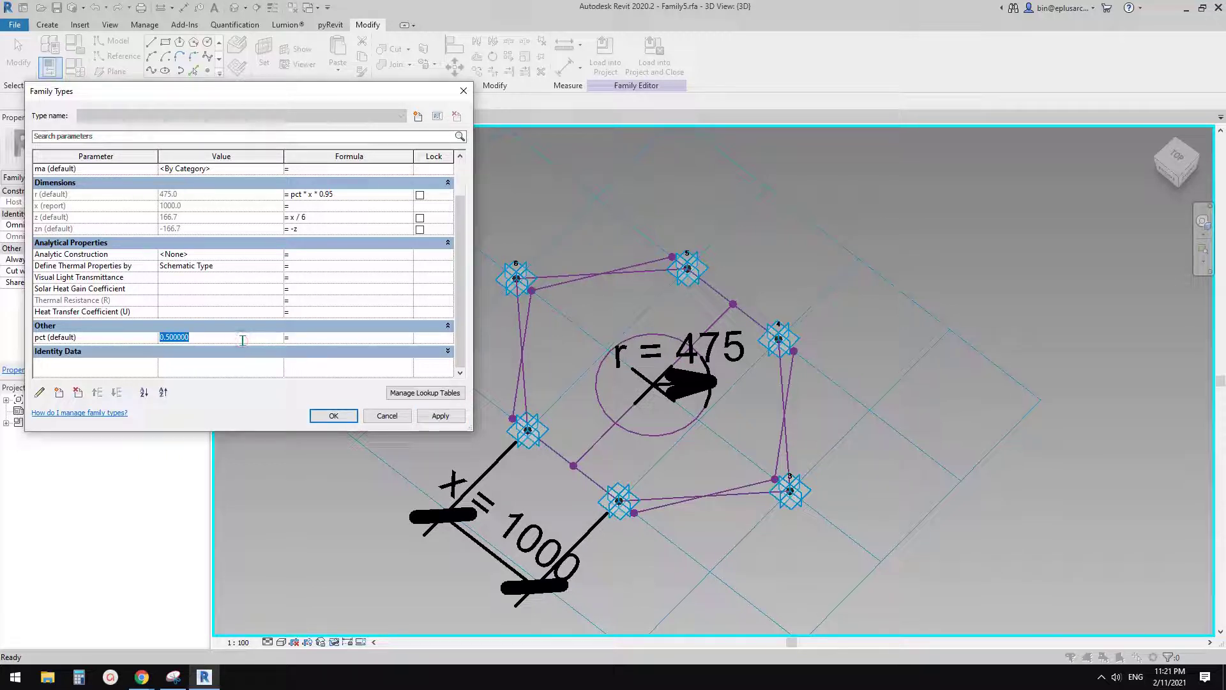
text(1)
click(452, 417)
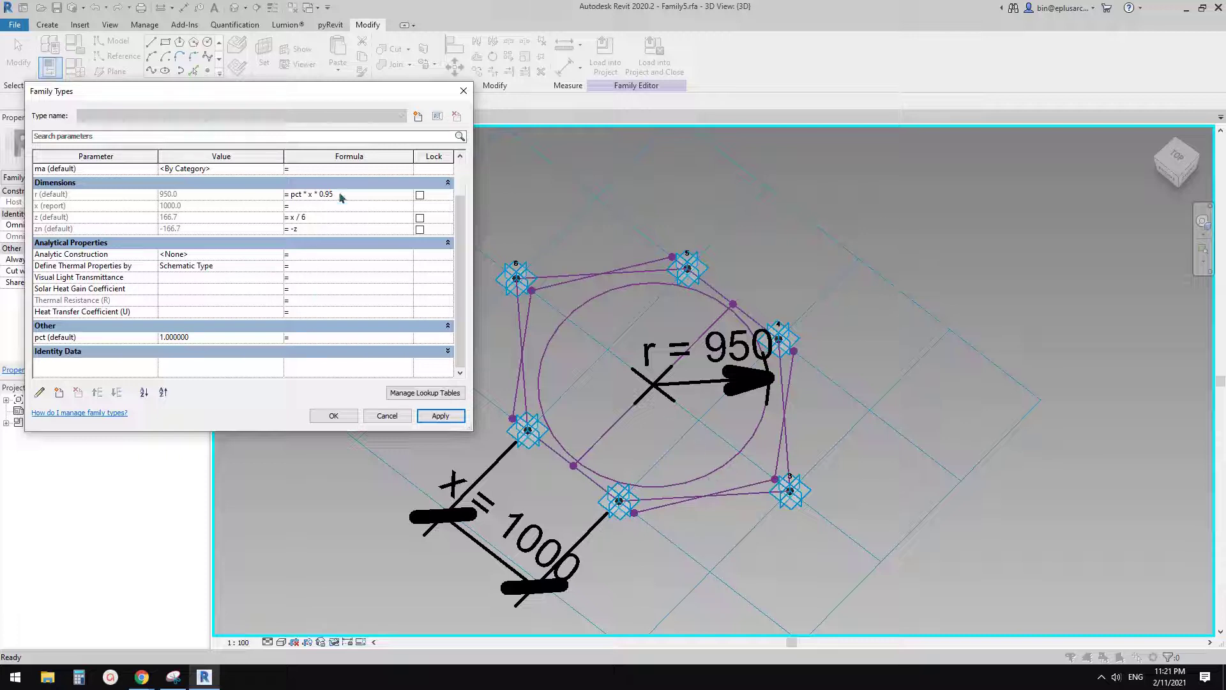
click(333, 415)
- Create a cylindrical void form from the reference circle inside the hexagon
shift+middle_drag(543, 358, 670, 297)
click(588, 290)
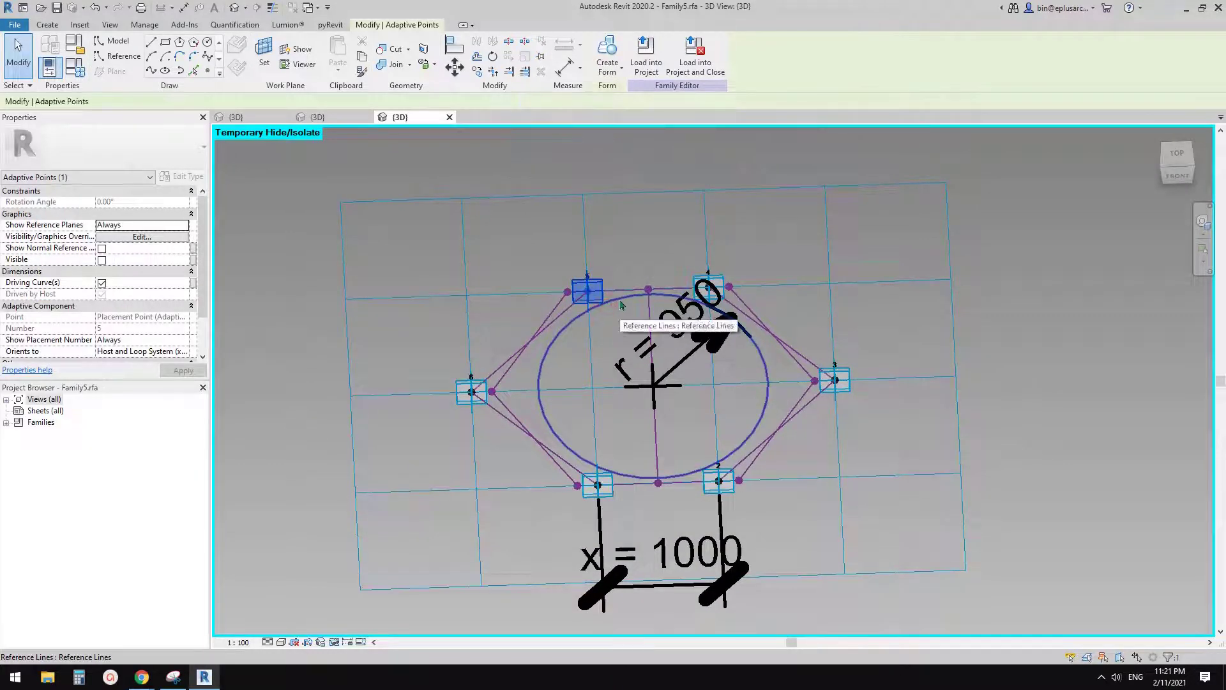
click(621, 305)
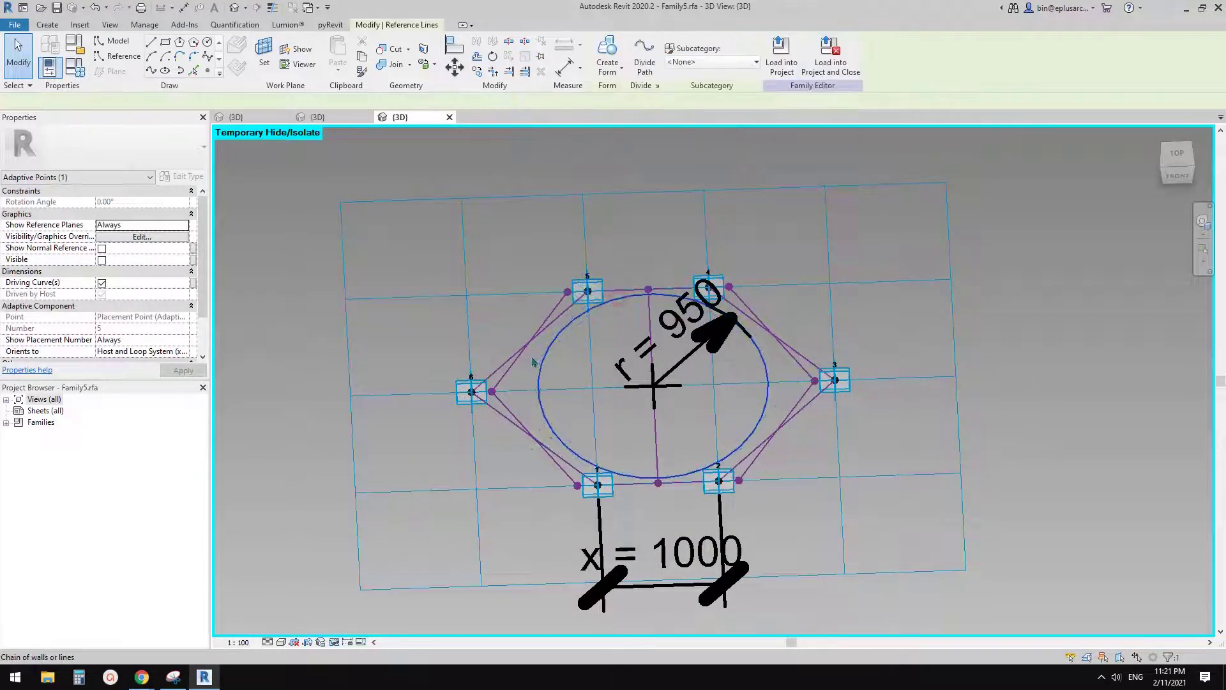
click(599, 78)
click(624, 122)
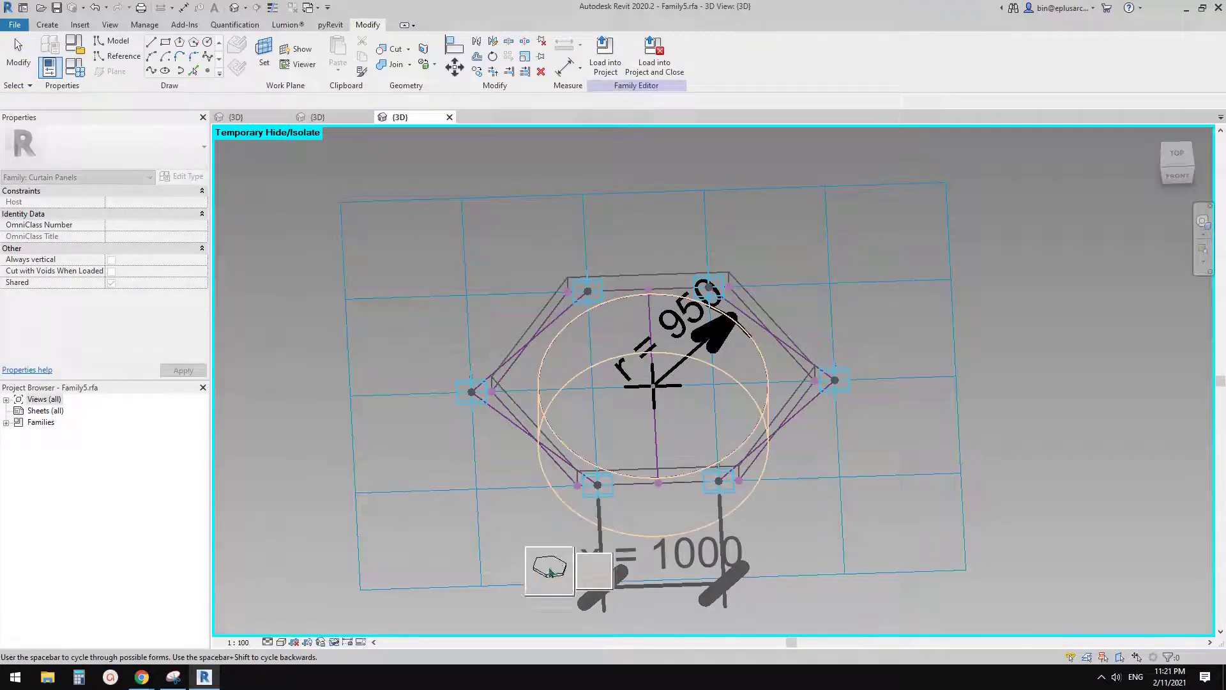
click(551, 573)
scroll(569, 470, down, 1)
shift+middle_drag(575, 424, 566, 380)
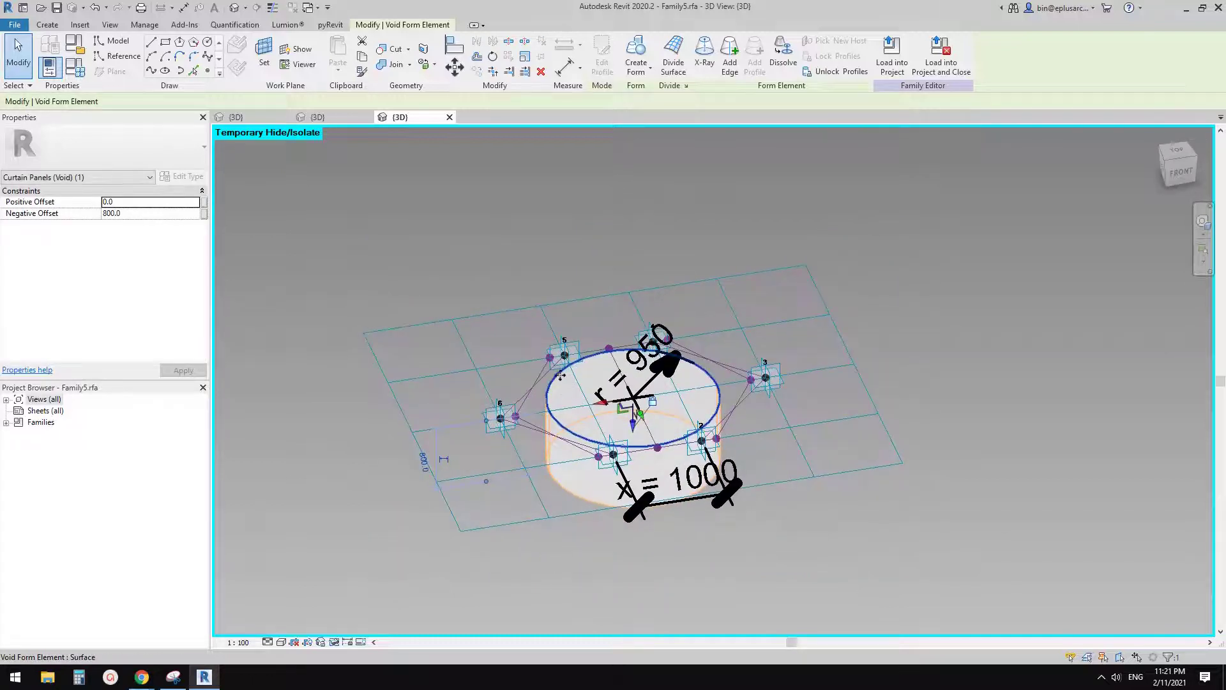
- Reset the temporary hide/isolate so the solid hexagon panel is displayed again
key(h)
key(l)
key(Escape)
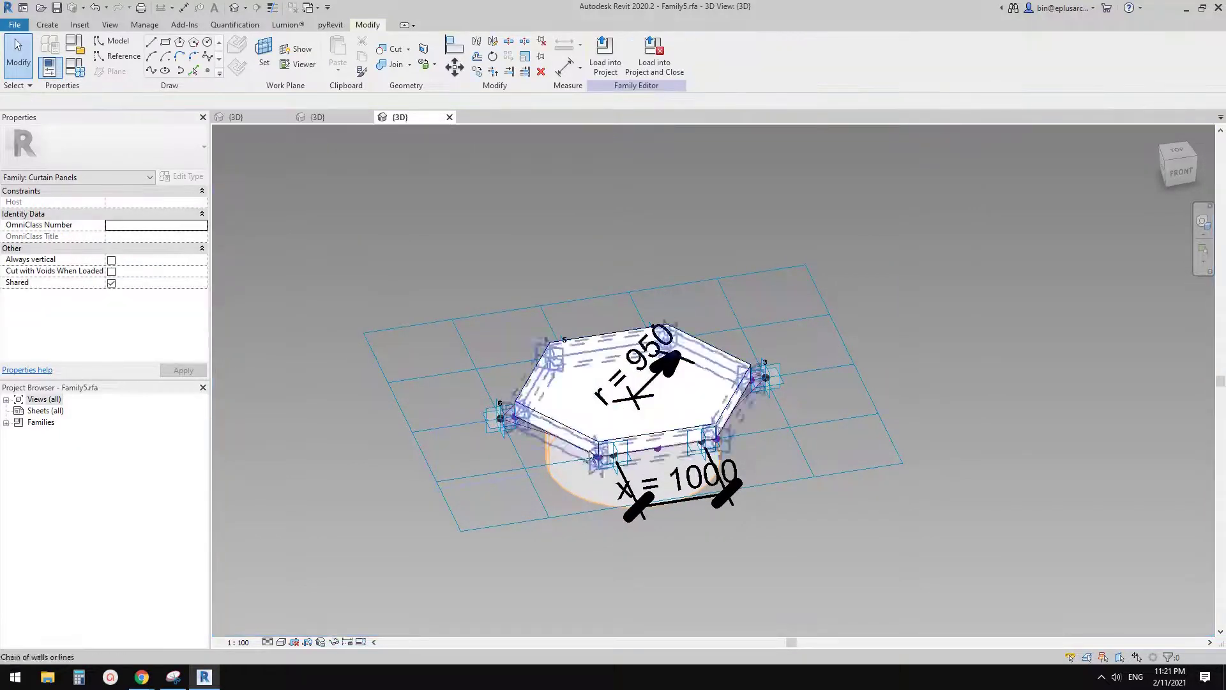
- Set the void cylinder's positive offset to 200 mm and adjust its negative offset so it cuts through the hexagon panel
shift+middle_drag(667, 345, 658, 228)
scroll(653, 472, up, 2)
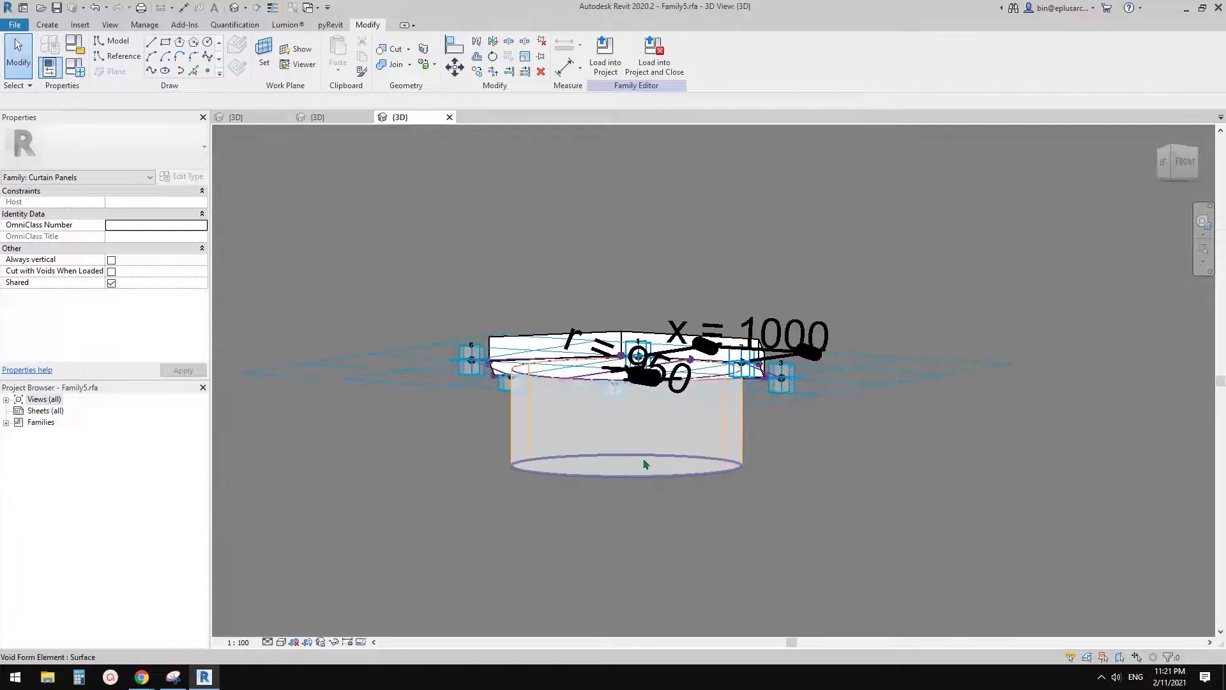
click(648, 469)
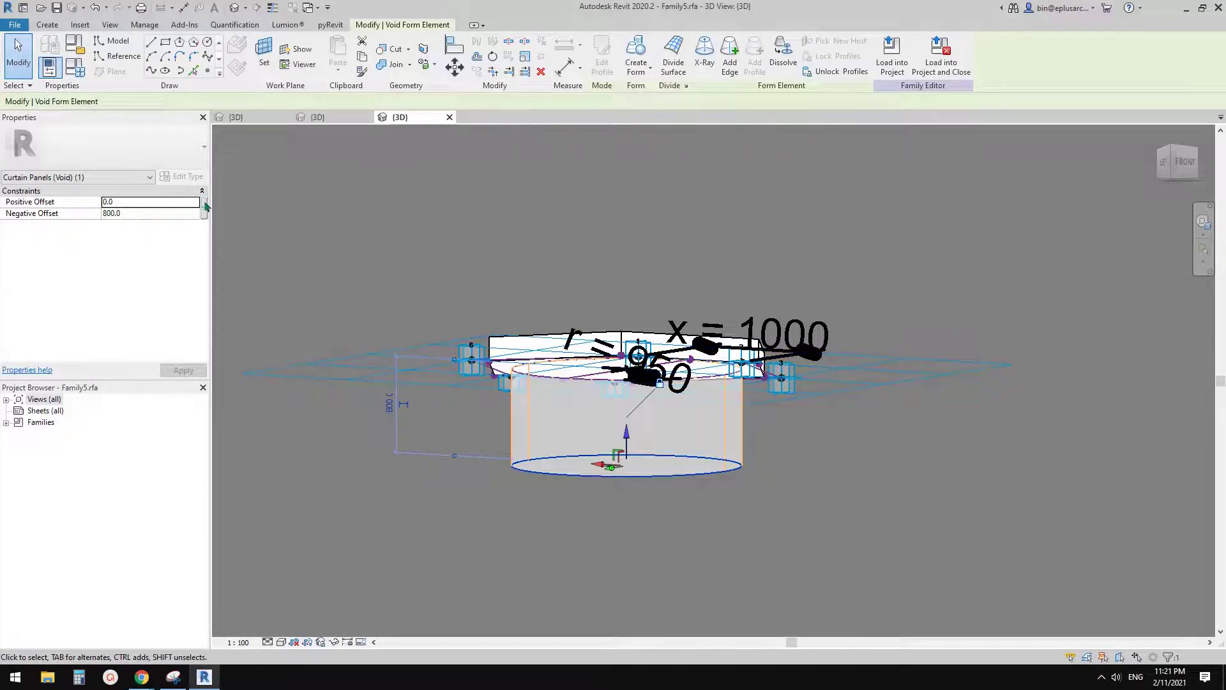
click(171, 203)
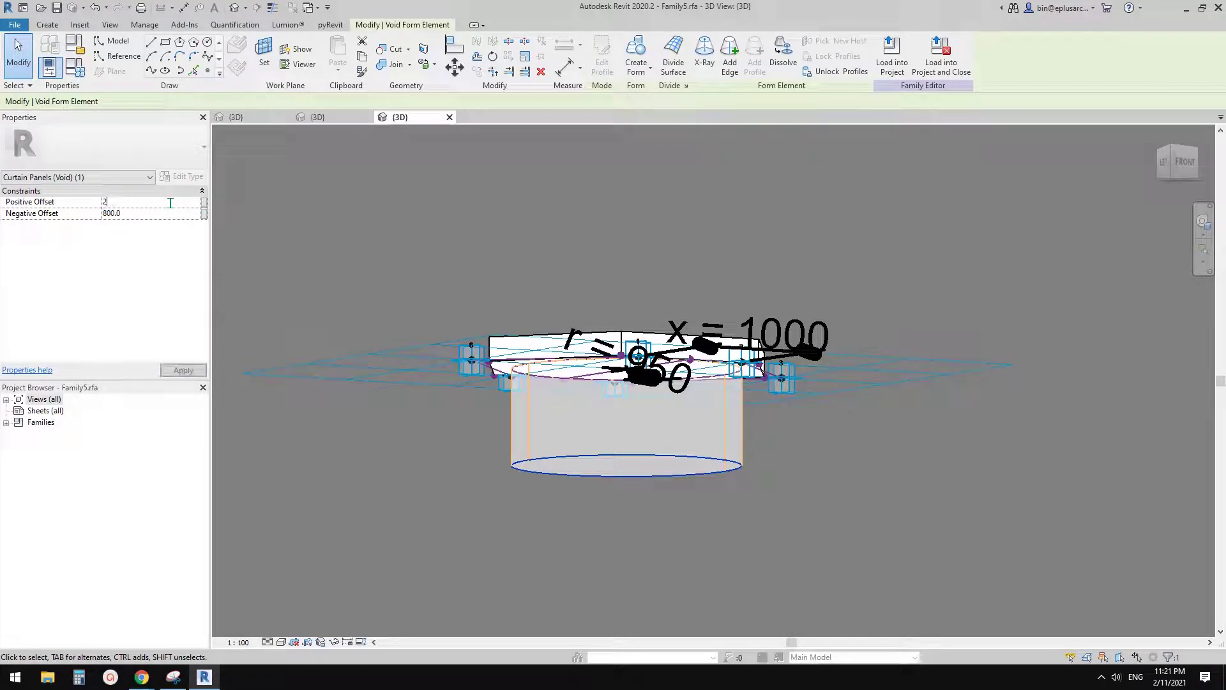
key(Return)
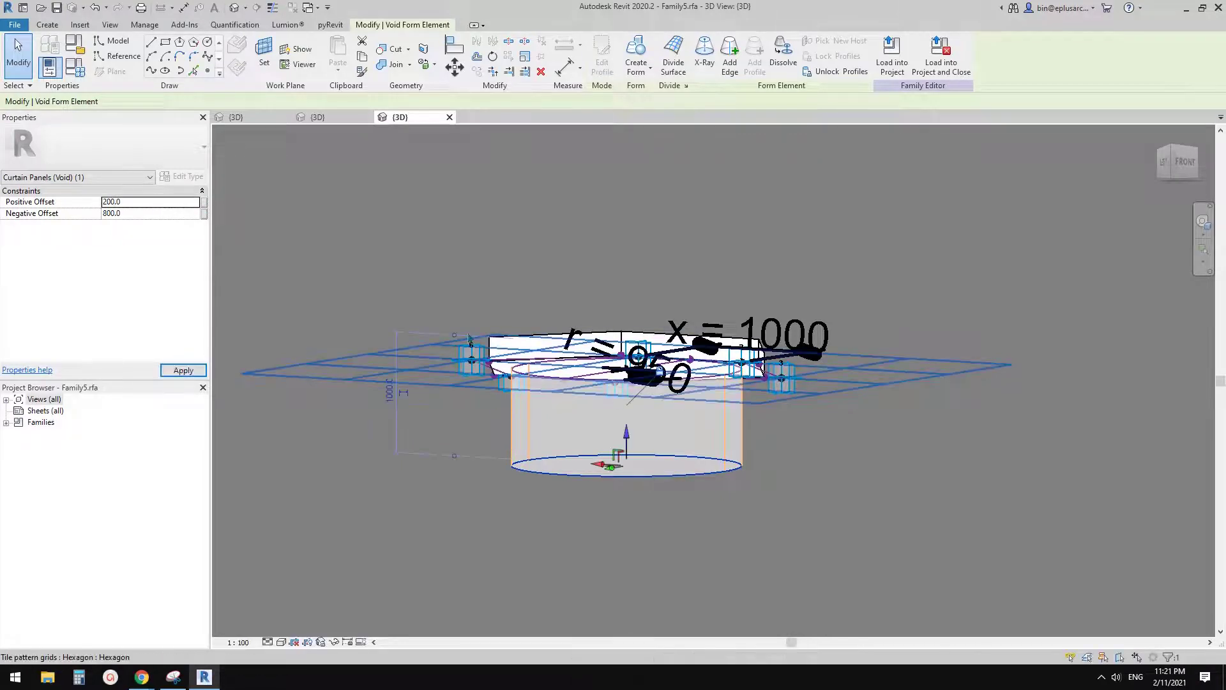
click(139, 215)
key(Return)
shift+middle_drag(611, 277, 664, 391)
click(955, 236)
shift+middle_drag(882, 354, 636, 362)
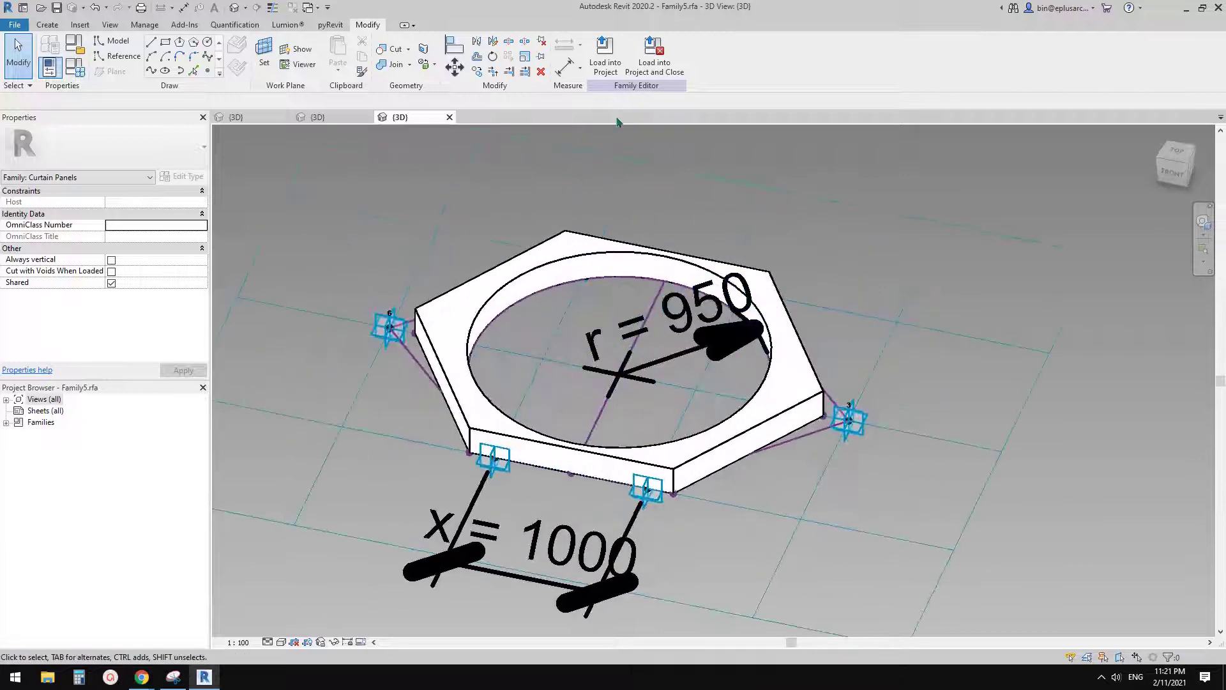
- Load the edited panel family into 20210123 Perfect Hexagon Pattern (1).rfa, overwriting the version already there
click(603, 66)
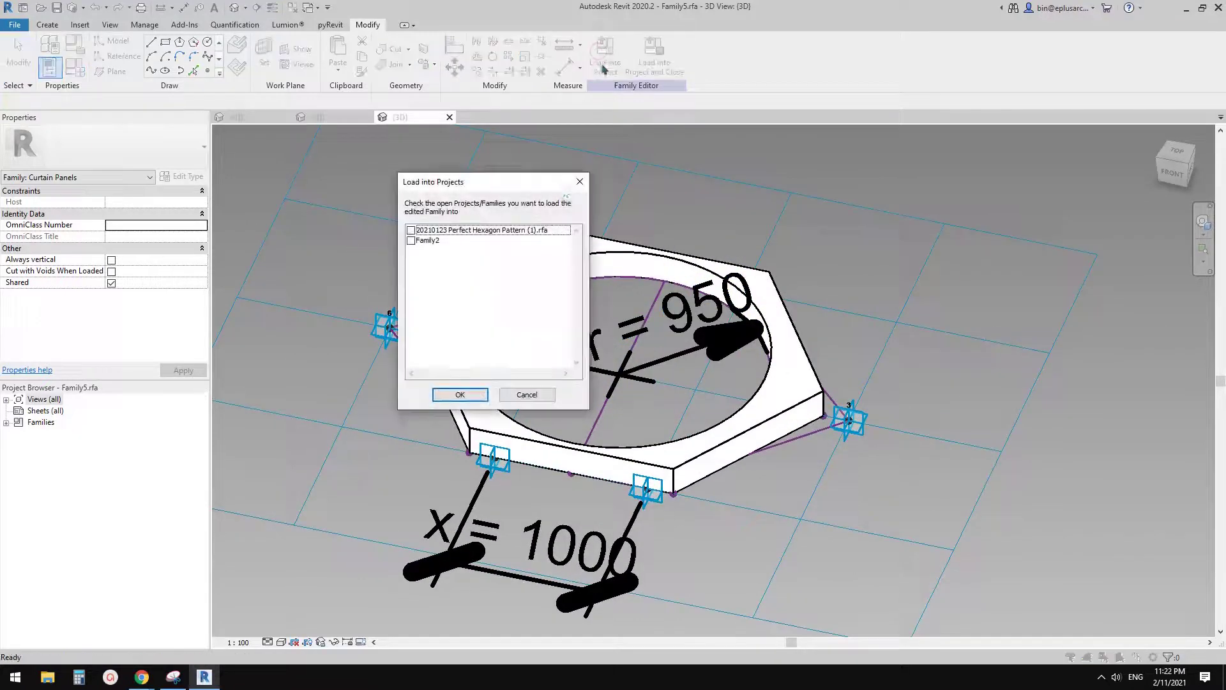
click(411, 231)
click(460, 395)
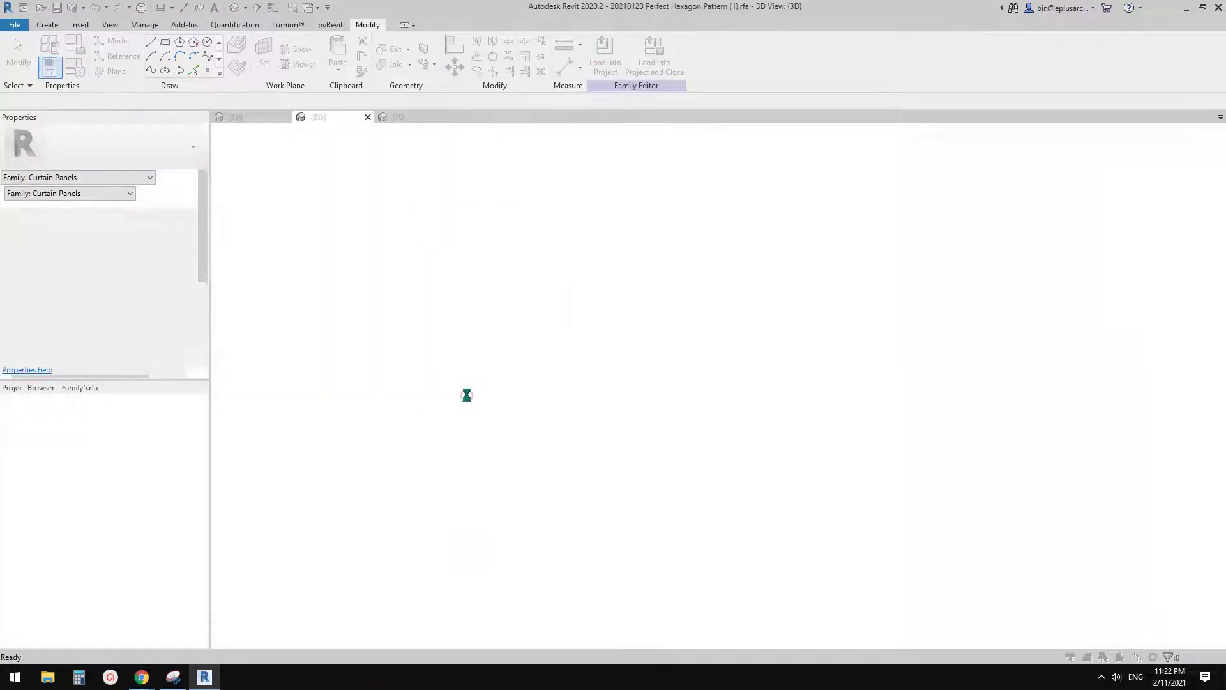
click(562, 297)
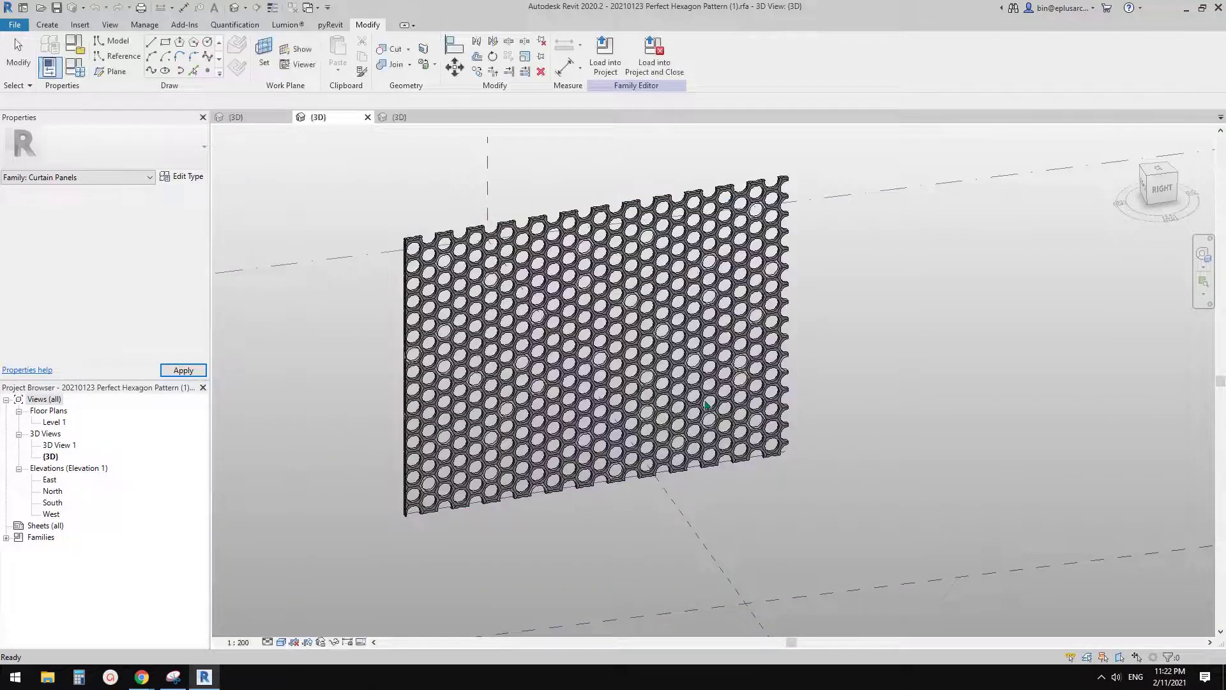
- Select a single hexagon panel near the middle of the facade and set its pct to 0.5
shift+middle_drag(835, 413, 843, 377)
scroll(618, 351, up, 4)
scroll(532, 316, up, 2)
key(Tab)
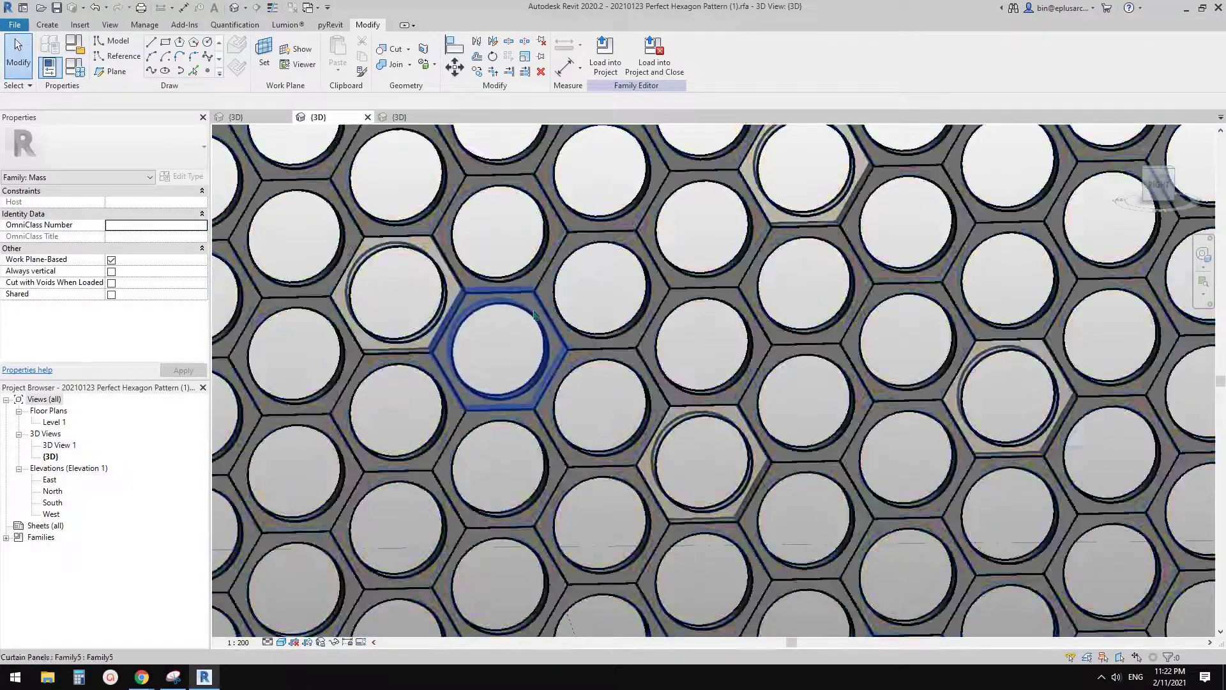
click(535, 315)
scroll(637, 316, down, 5)
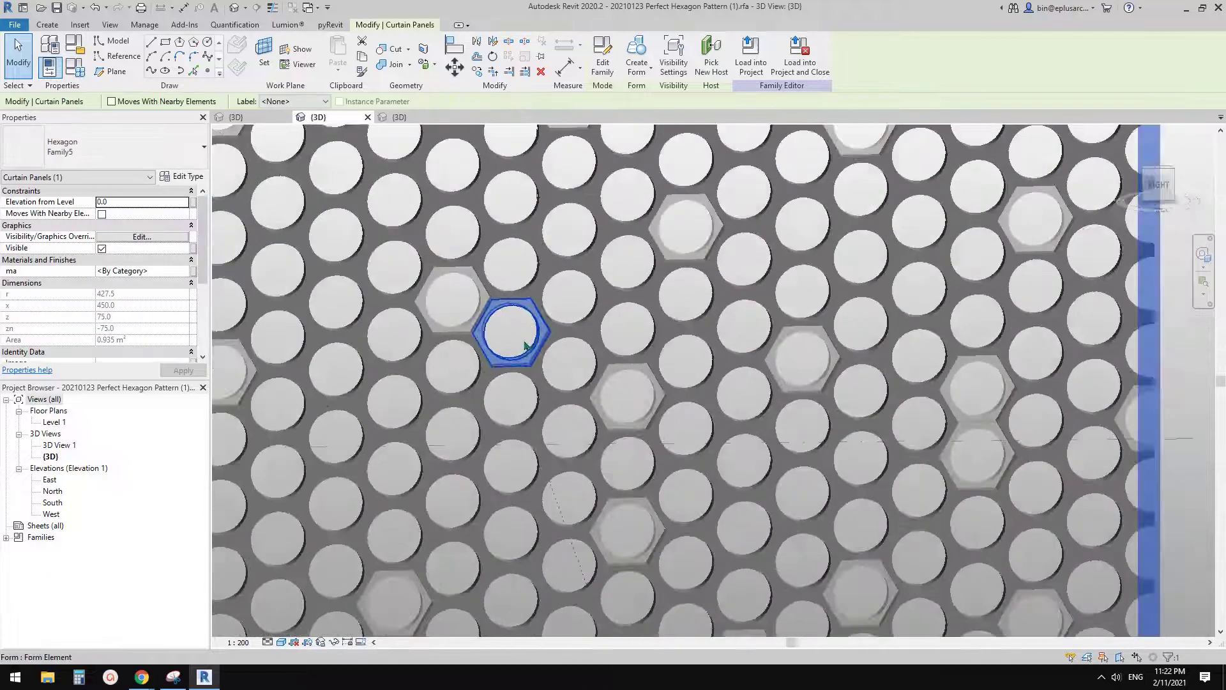
click(543, 340)
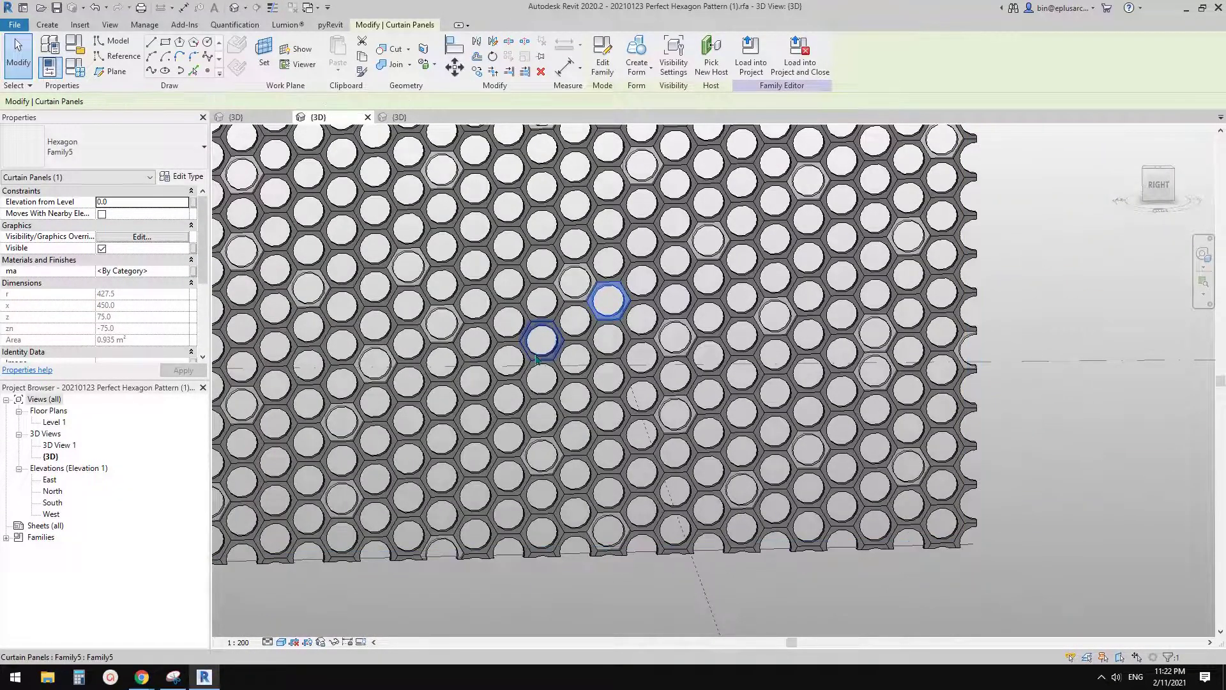
scroll(125, 310, down, 4)
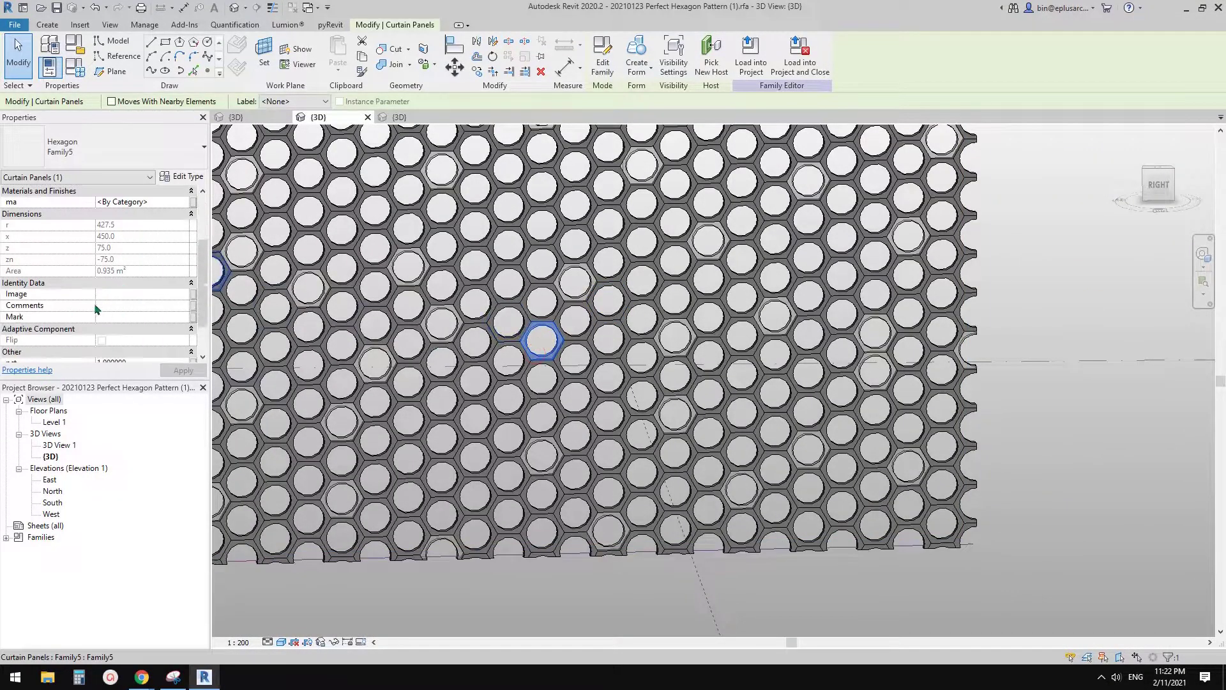
click(136, 317)
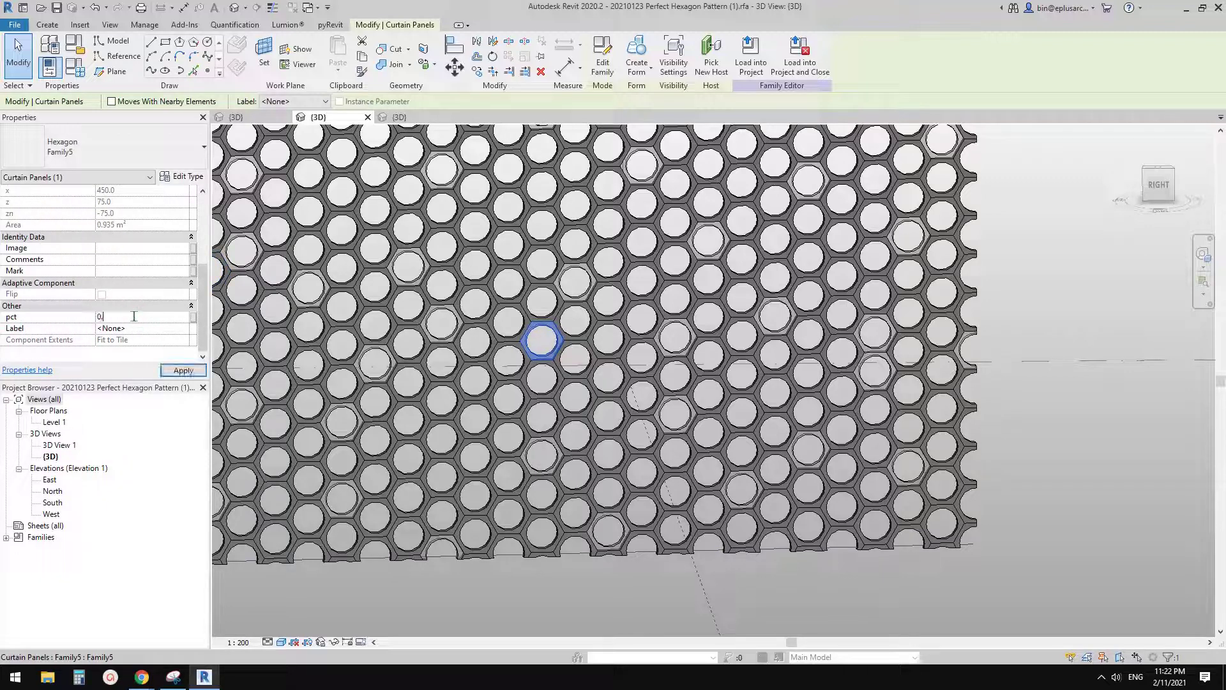
shift+middle_drag(555, 351, 639, 390)
click(157, 316)
text(0.5)
- Examine the modified panel's opening against its neighbours from several angles, clearing the selection
scroll(641, 313, down, 1)
shift+middle_drag(607, 319, 635, 343)
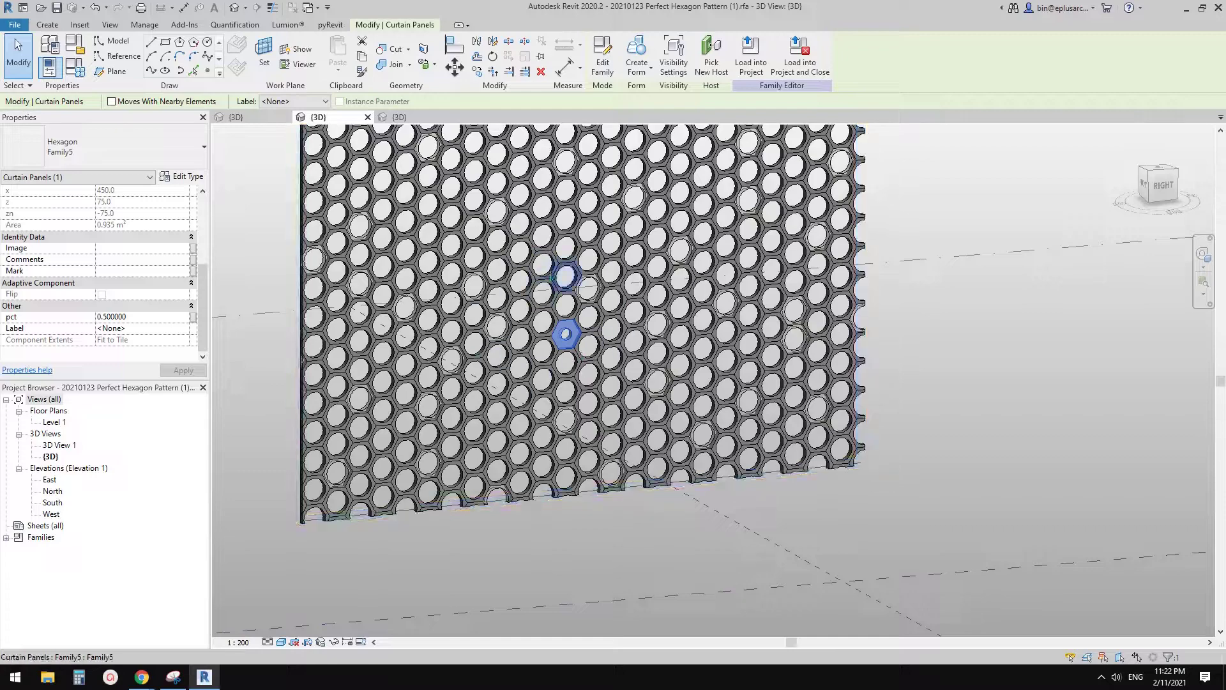
shift+middle_drag(675, 286, 591, 259)
scroll(642, 248, down, 2)
key(Escape)
shift+middle_drag(576, 307, 484, 420)
scroll(501, 356, up, 2)
scroll(501, 356, down, 2)
shift+middle_drag(509, 332, 484, 265)
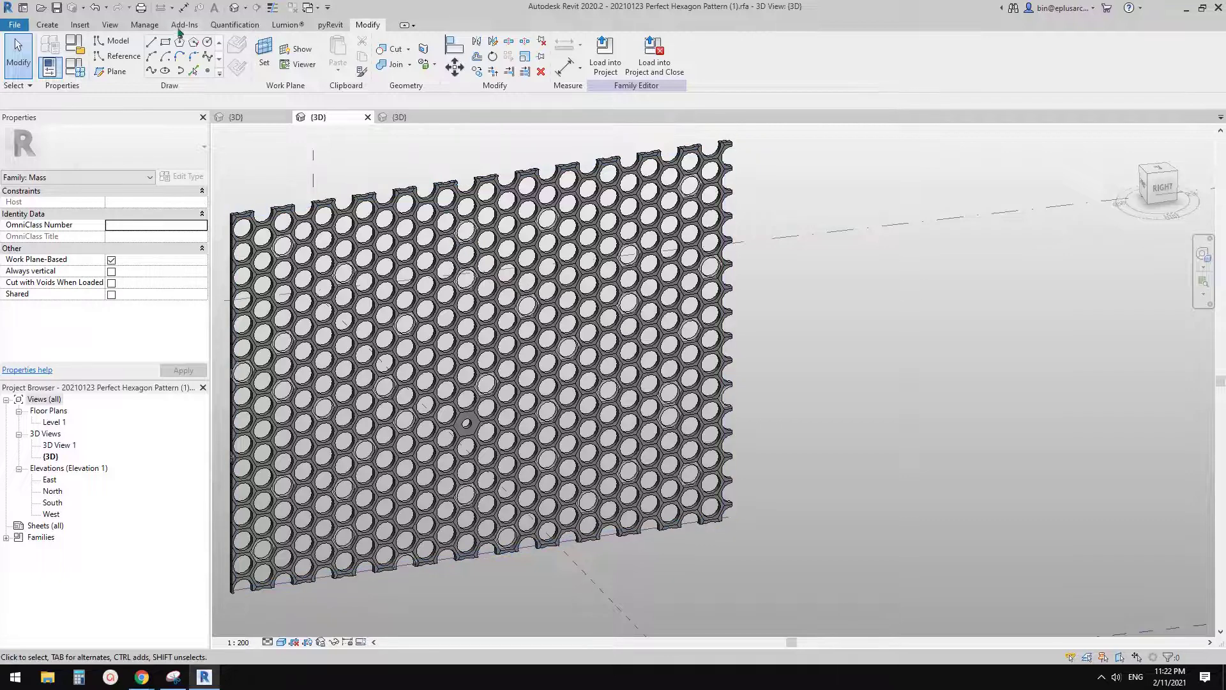
- Launch Dynamo beside the Revit model and start a new graph
click(144, 24)
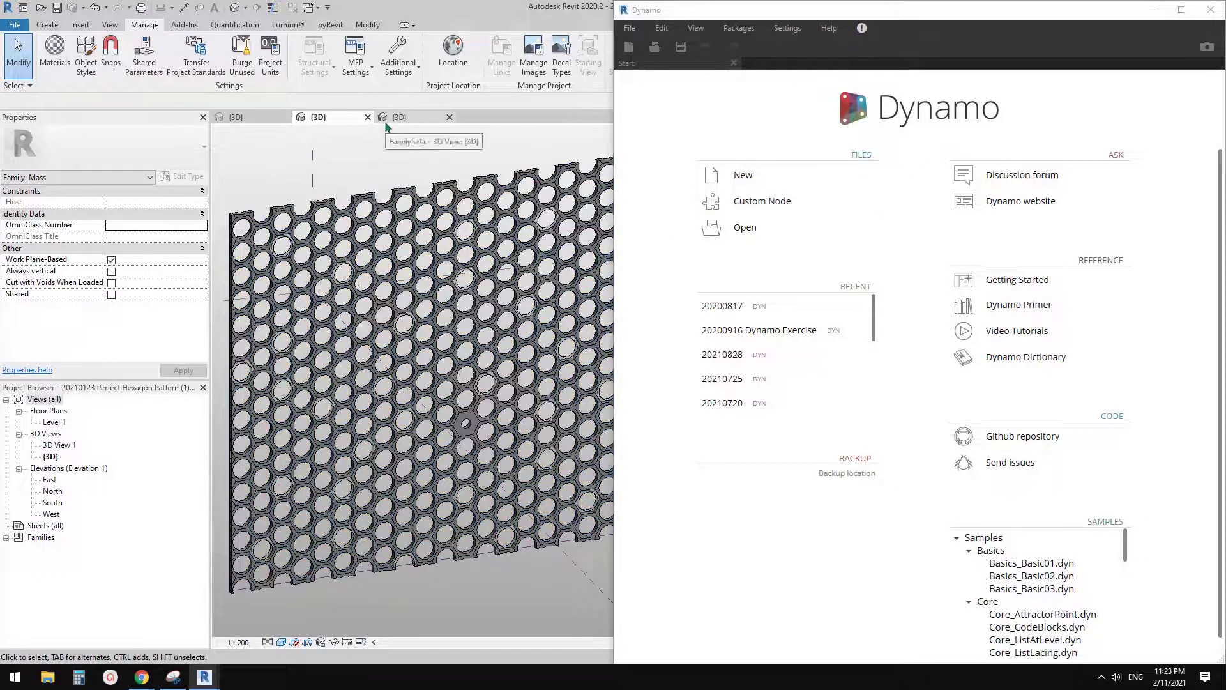
middle_drag(436, 163, 451, 199)
click(777, 182)
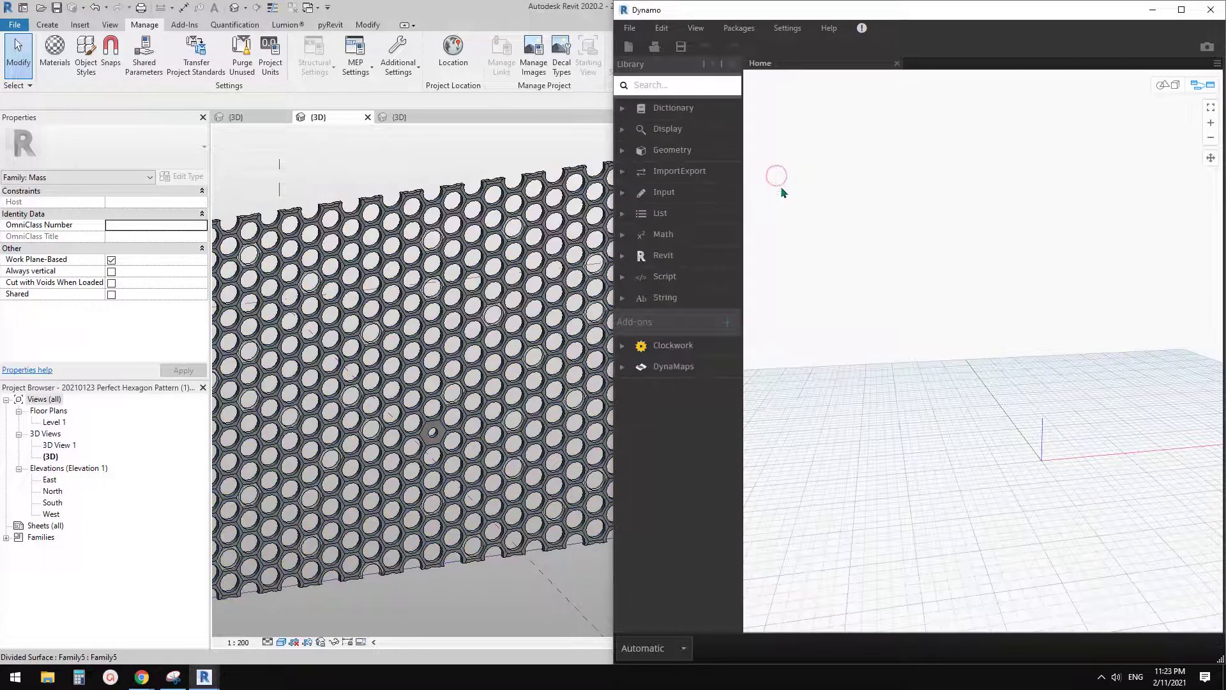
- Check the facade's position in the Level 1 floor plan and return to the 3D view
middle_drag(243, 325, 185, 367)
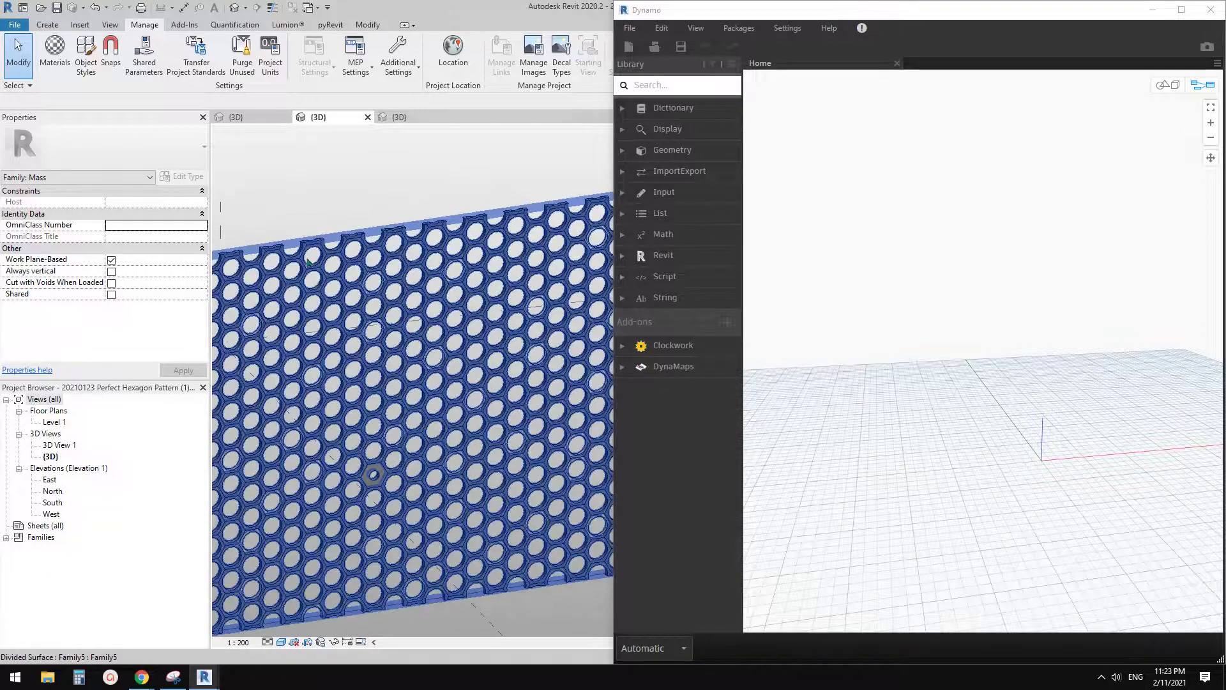
double_click(56, 422)
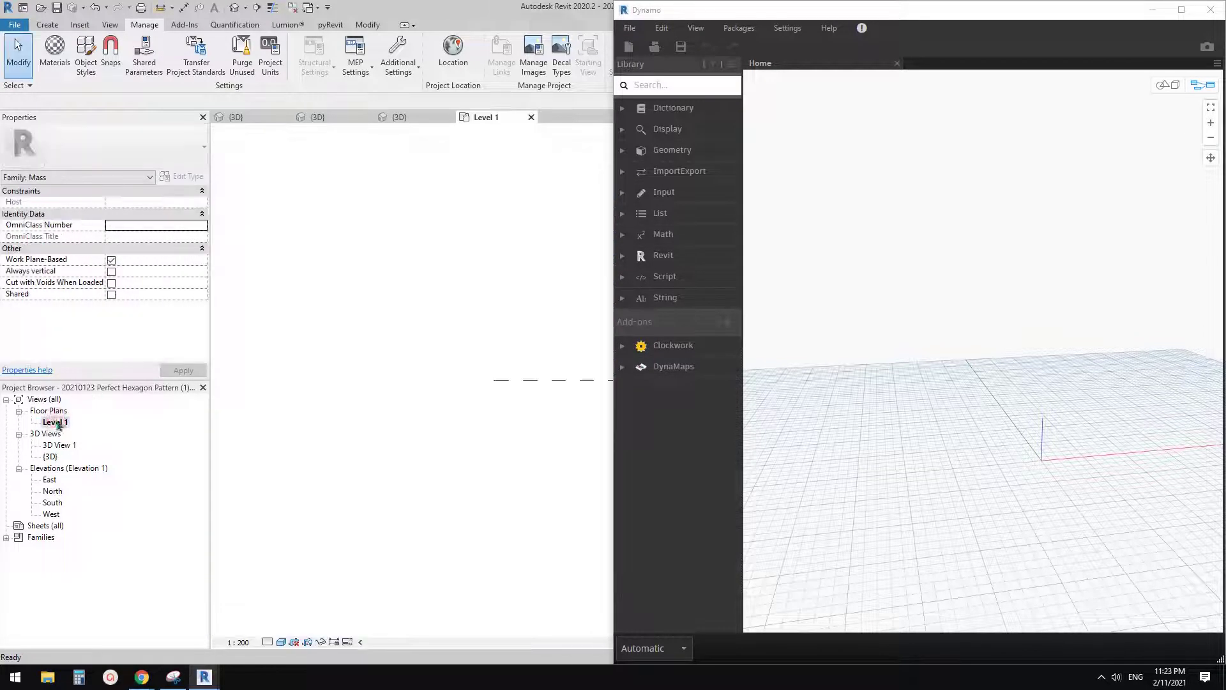
middle_drag(465, 371, 370, 358)
scroll(393, 356, up, 5)
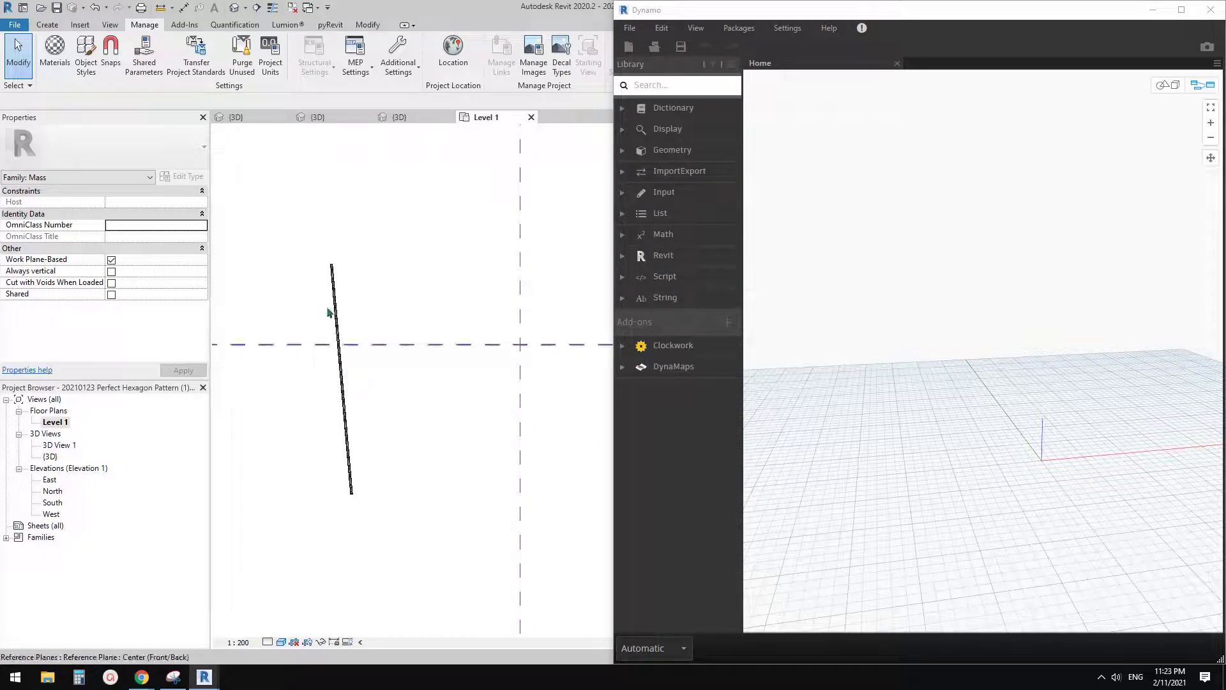
click(235, 9)
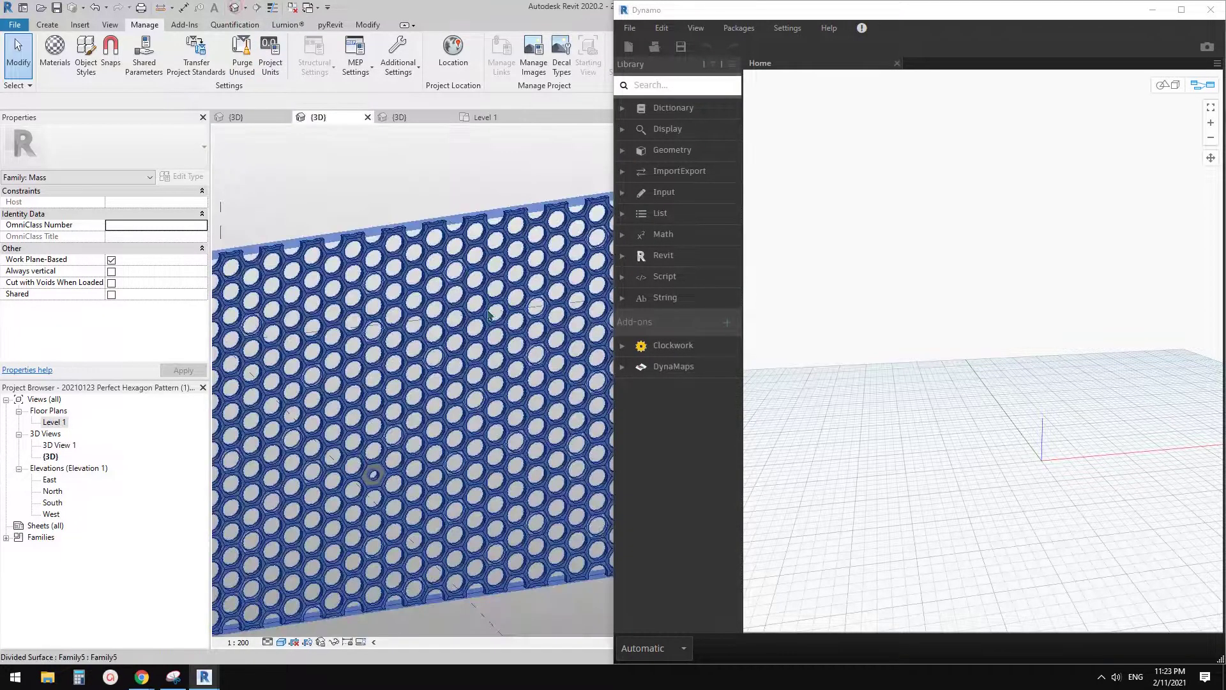
- Set the facade's form surface as the work plane for drawing model lines
scroll(373, 473, down, 2)
scroll(389, 460, up, 1)
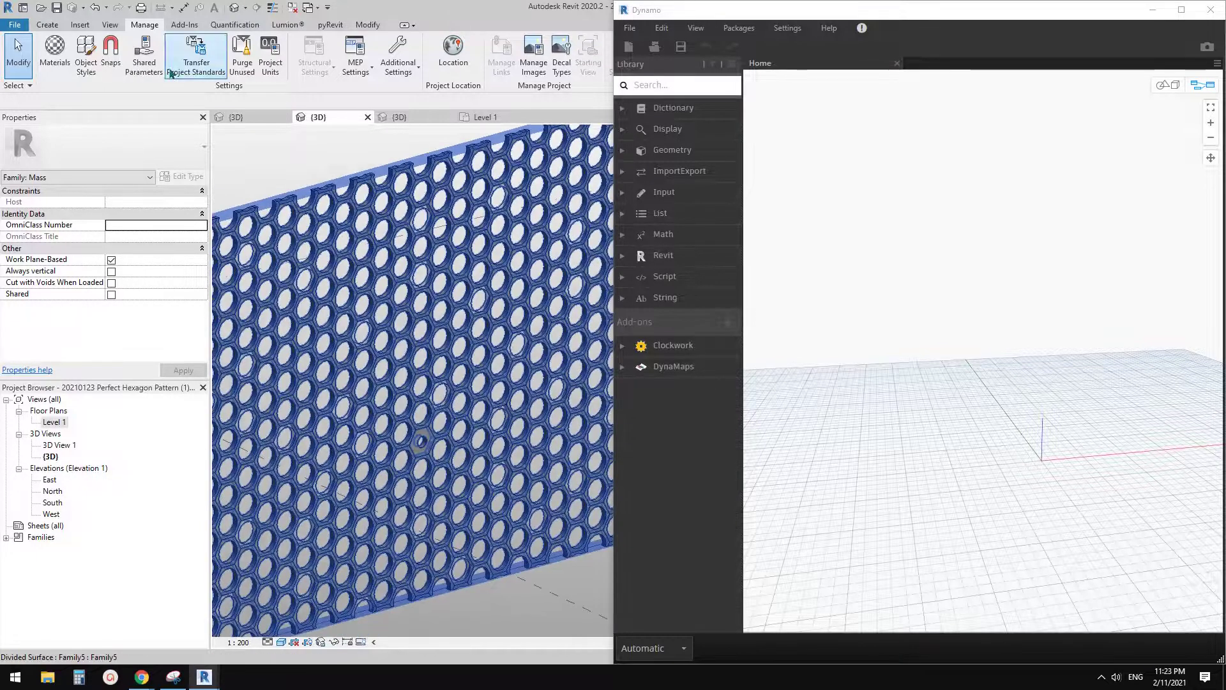
click(53, 27)
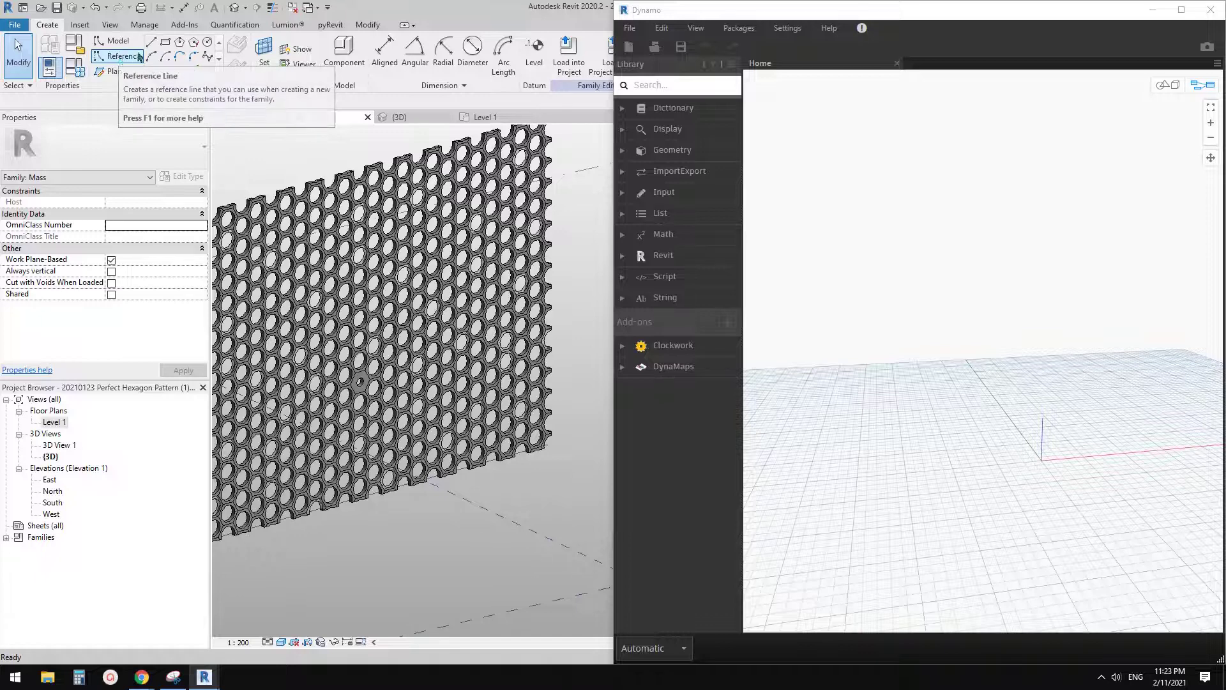
click(157, 59)
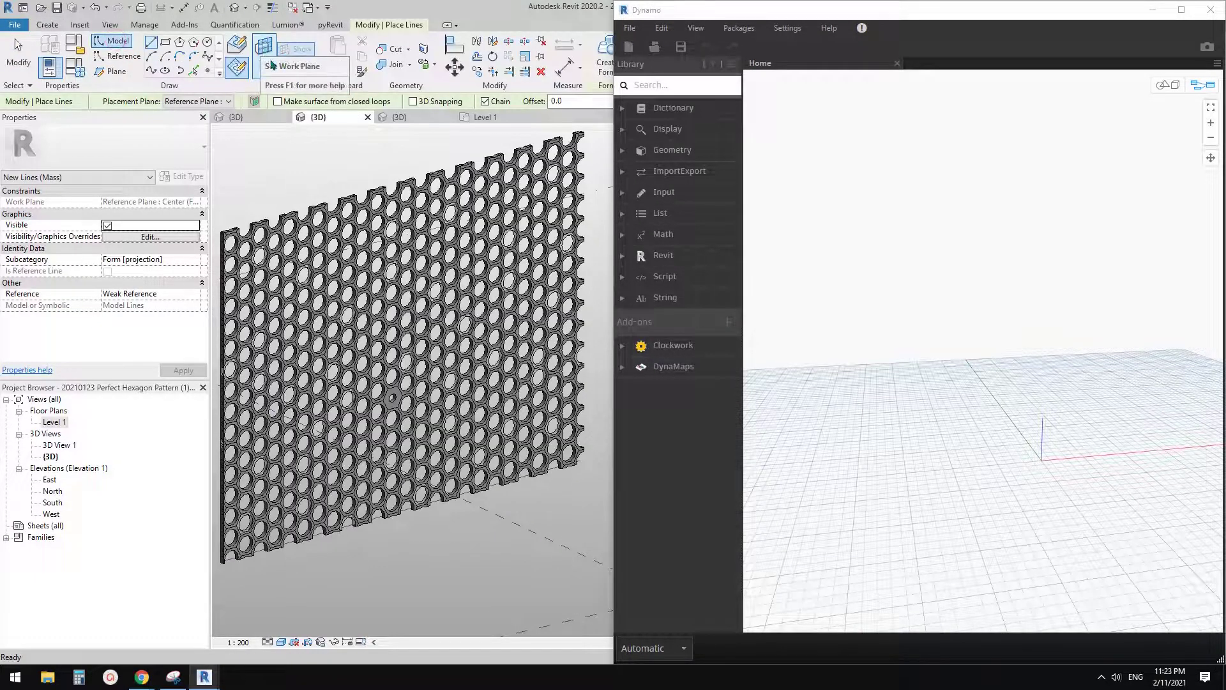
key(Escape)
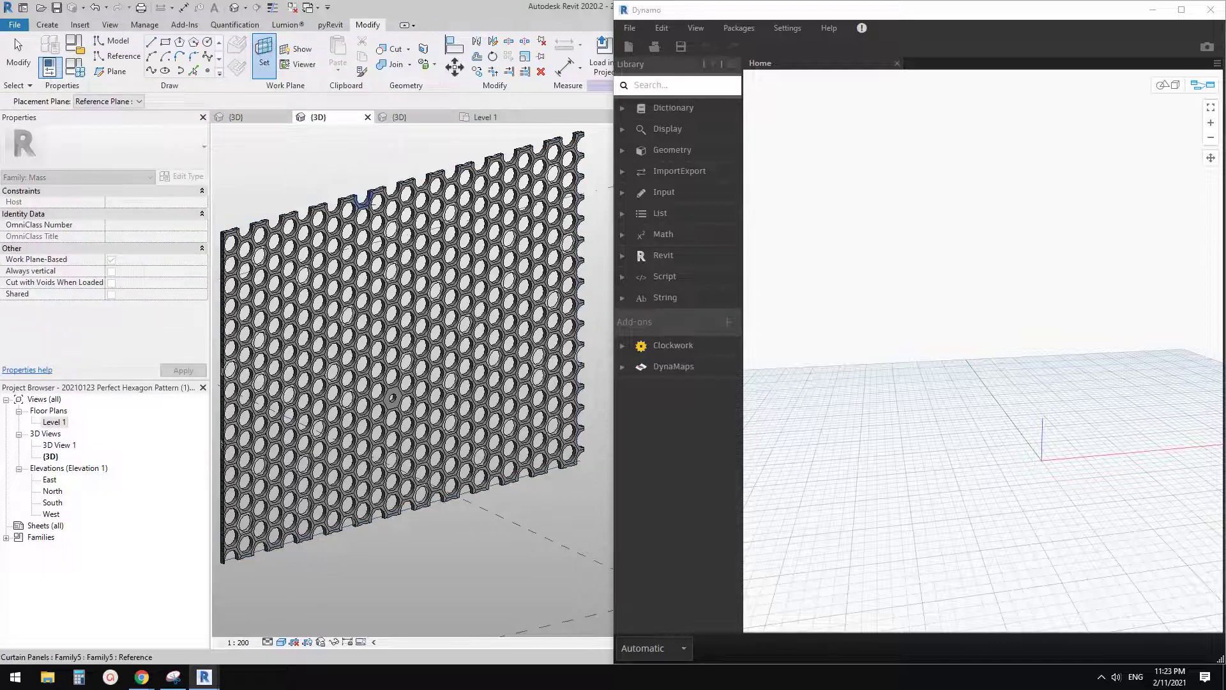
scroll(438, 238, up, 5)
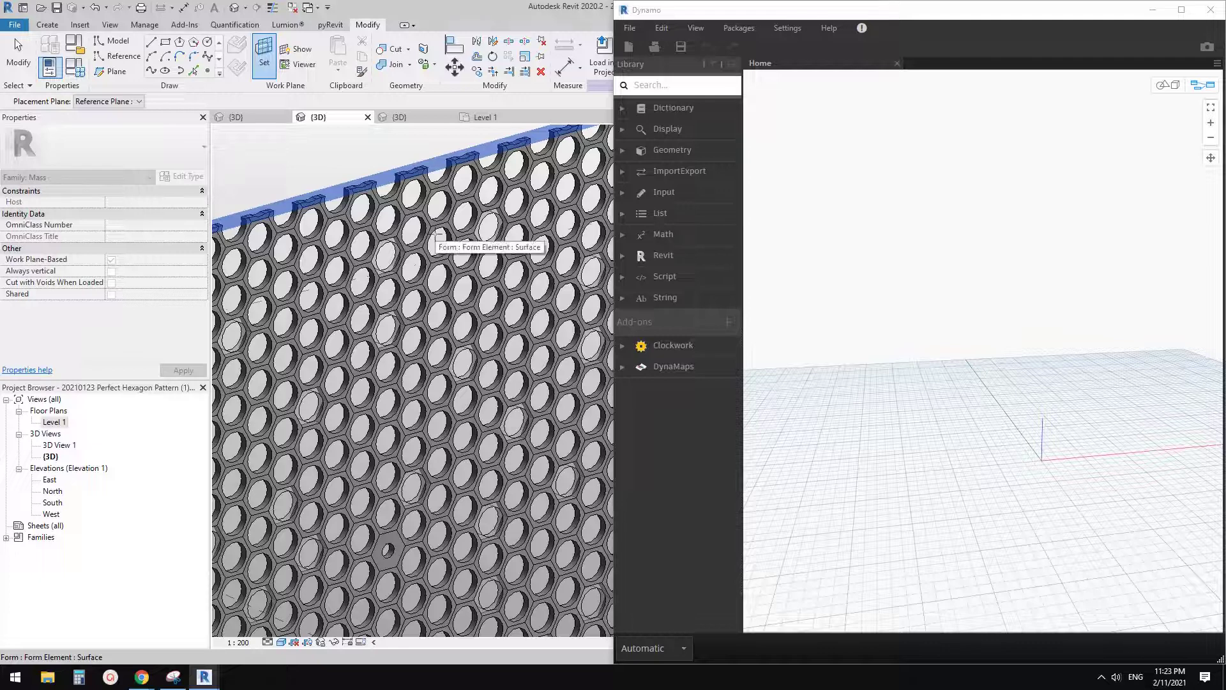
click(438, 240)
- Draw a four-point model spline on the facade surface, winding from its lower left area to its upper right area
scroll(438, 241, down, 5)
scroll(530, 275, up, 1)
shift+middle_drag(530, 275, 485, 274)
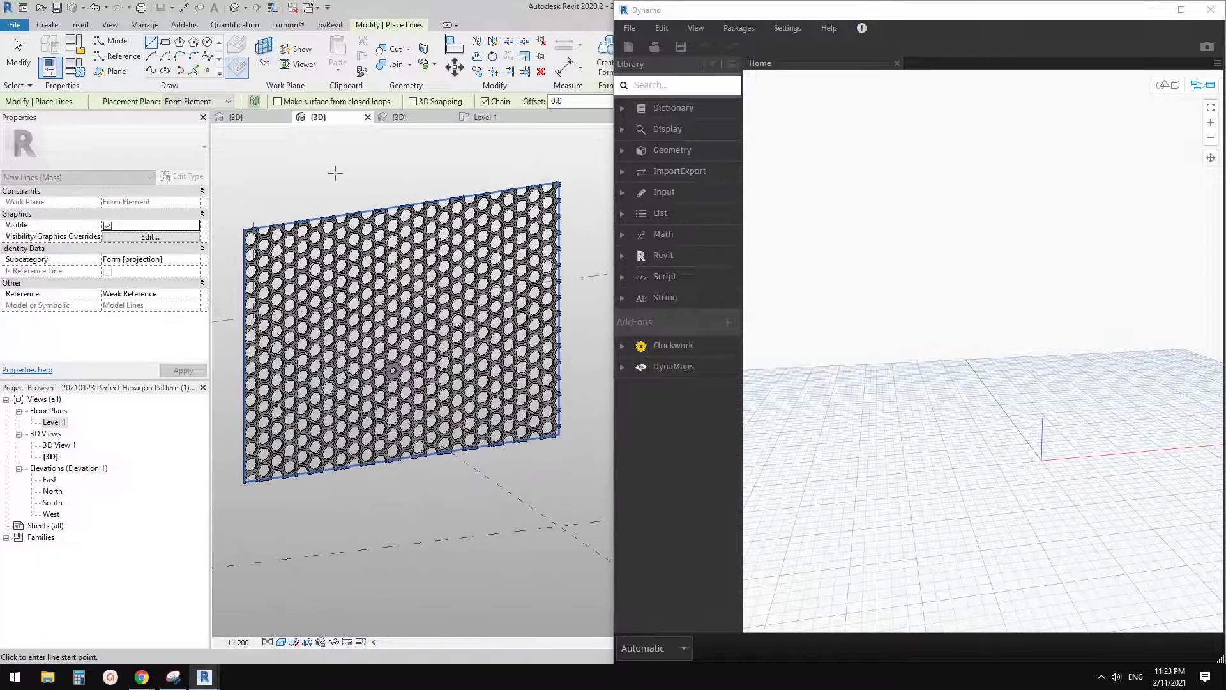
click(207, 58)
shift+middle_drag(357, 383, 300, 383)
click(294, 417)
click(324, 320)
click(405, 395)
click(480, 259)
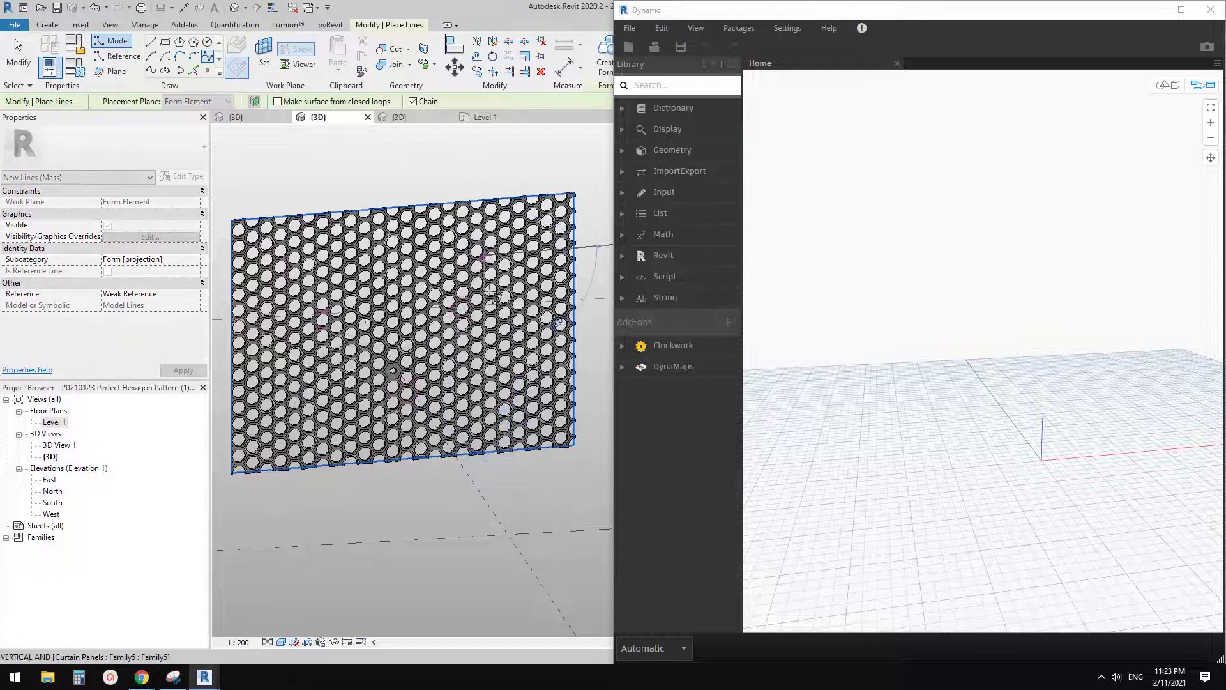
key(Escape)
key(Escape)
shift+middle_drag(458, 318, 442, 361)
scroll(434, 355, down, 1)
- Switch the Dynamo graph's run mode to Manual
click(867, 267)
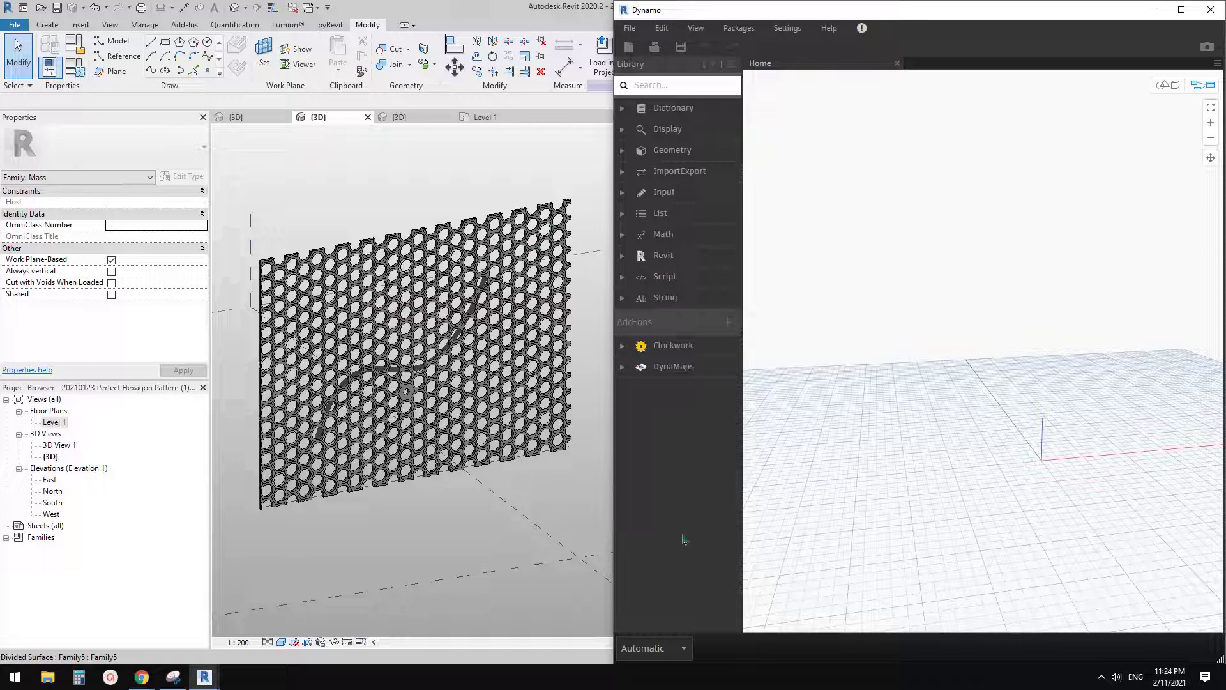
click(682, 648)
click(645, 582)
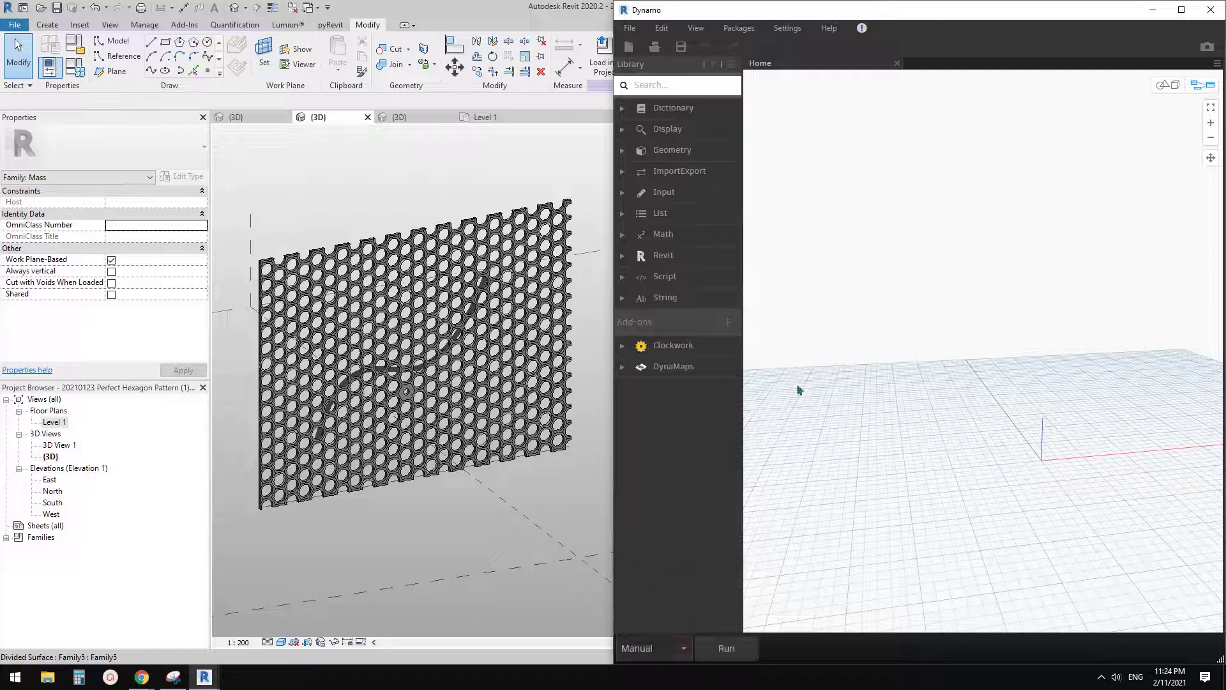
- Add an All Elements of Family Type node from the Revit selection nodes to the graph
click(663, 255)
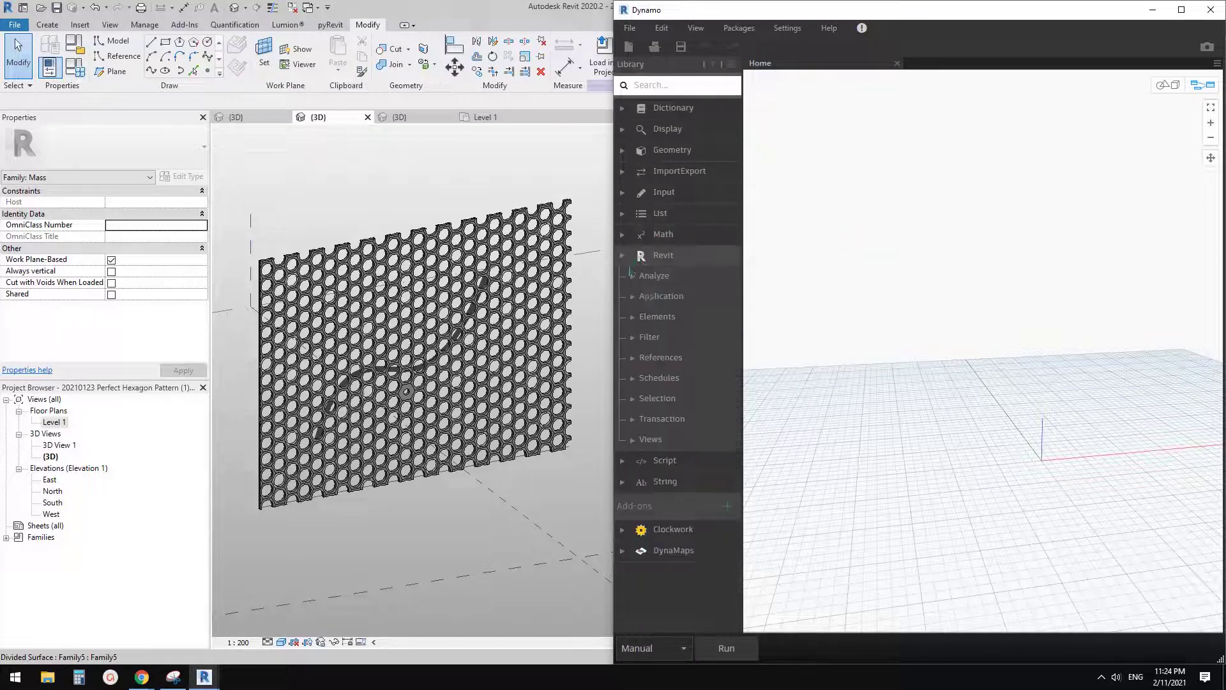
click(657, 398)
scroll(677, 287, down, 5)
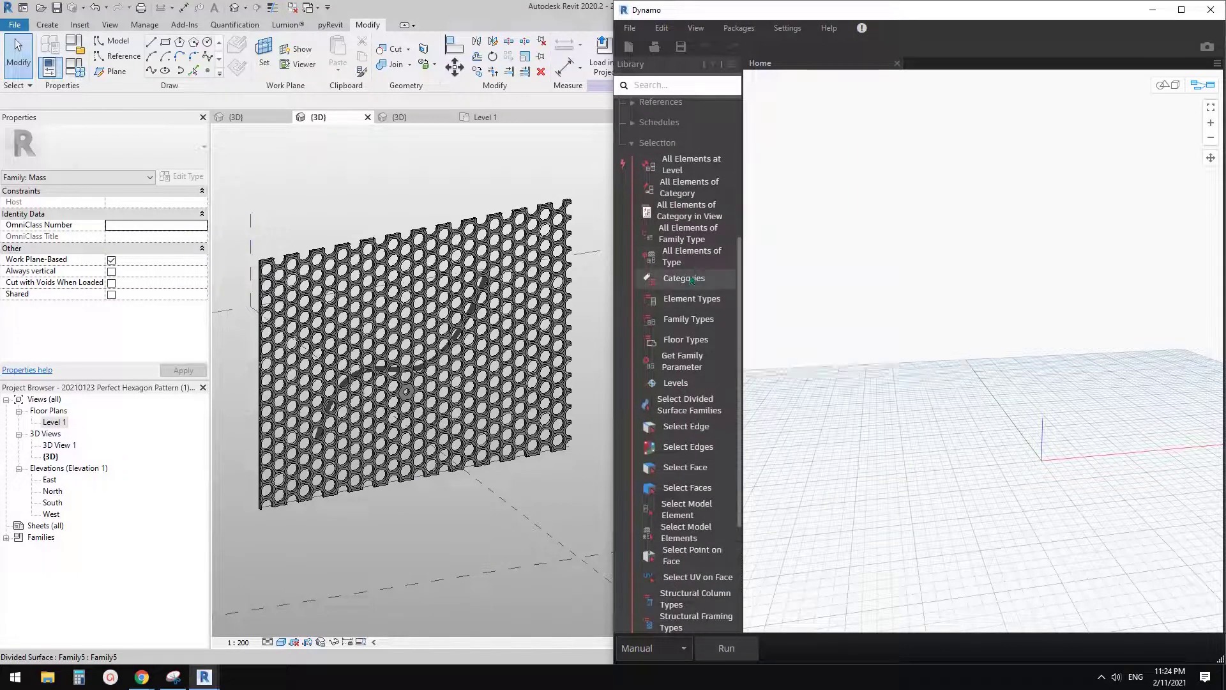
click(682, 234)
drag(1036, 342, 1096, 328)
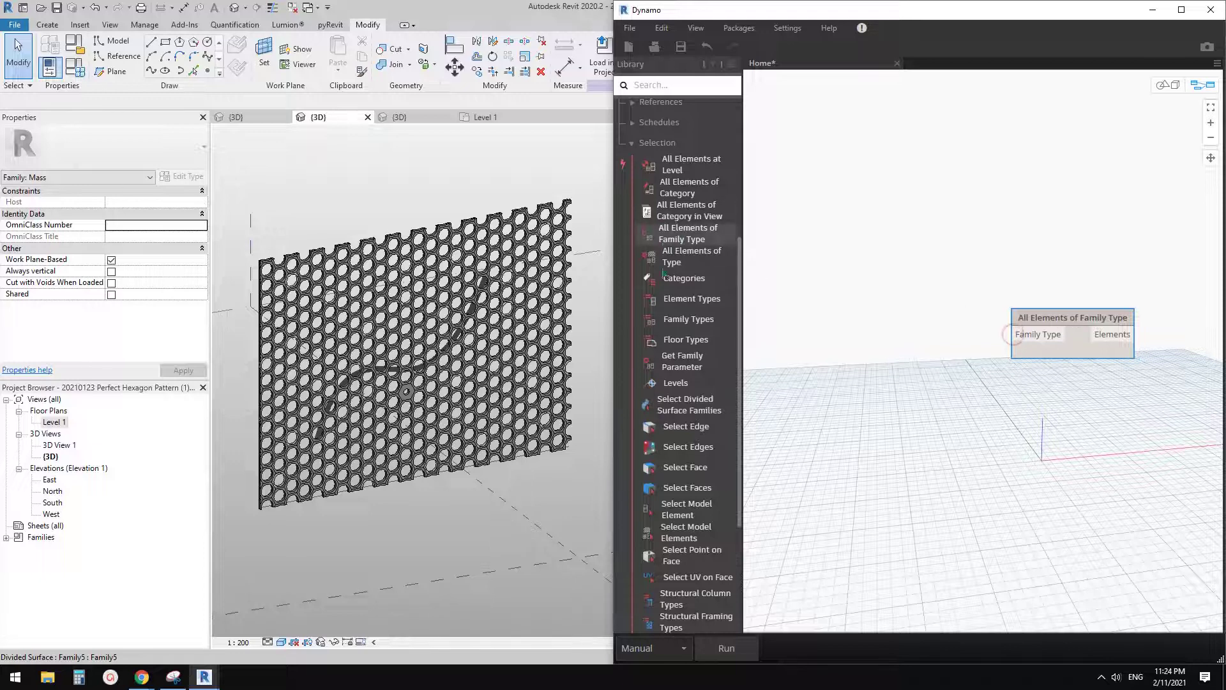
- Add a Family Types node beside the All Elements of Family Type node and choose Family5:Family5
click(681, 319)
drag(1035, 345, 869, 316)
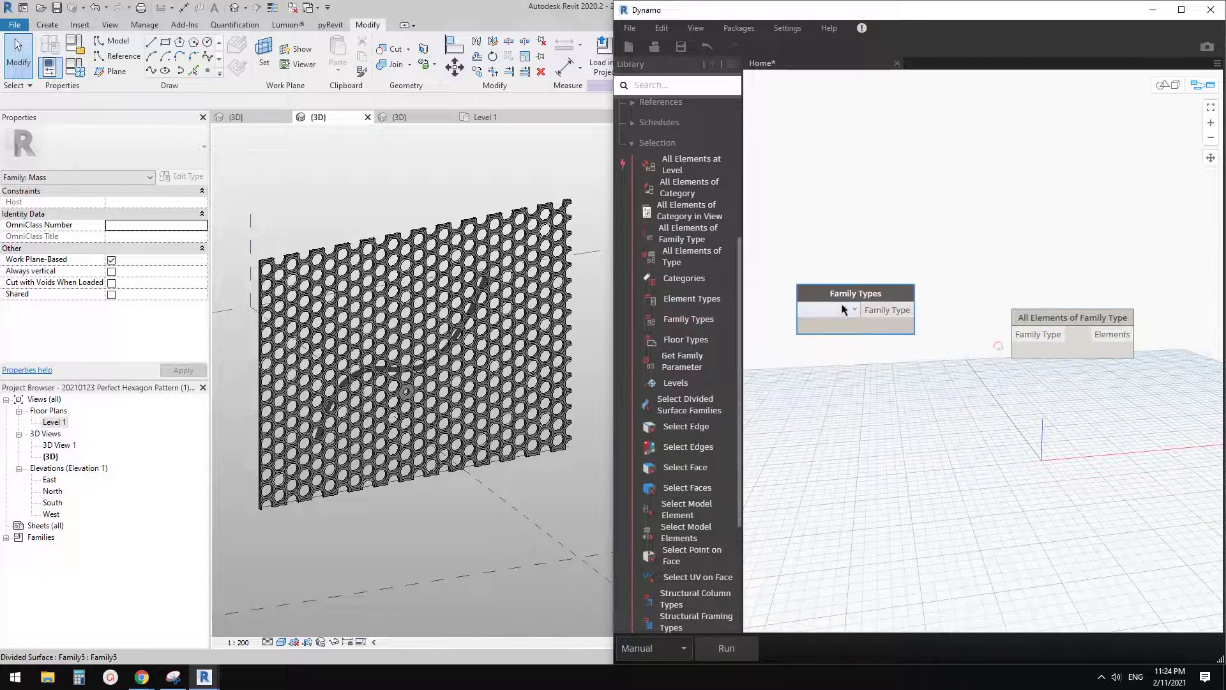
click(854, 309)
click(826, 326)
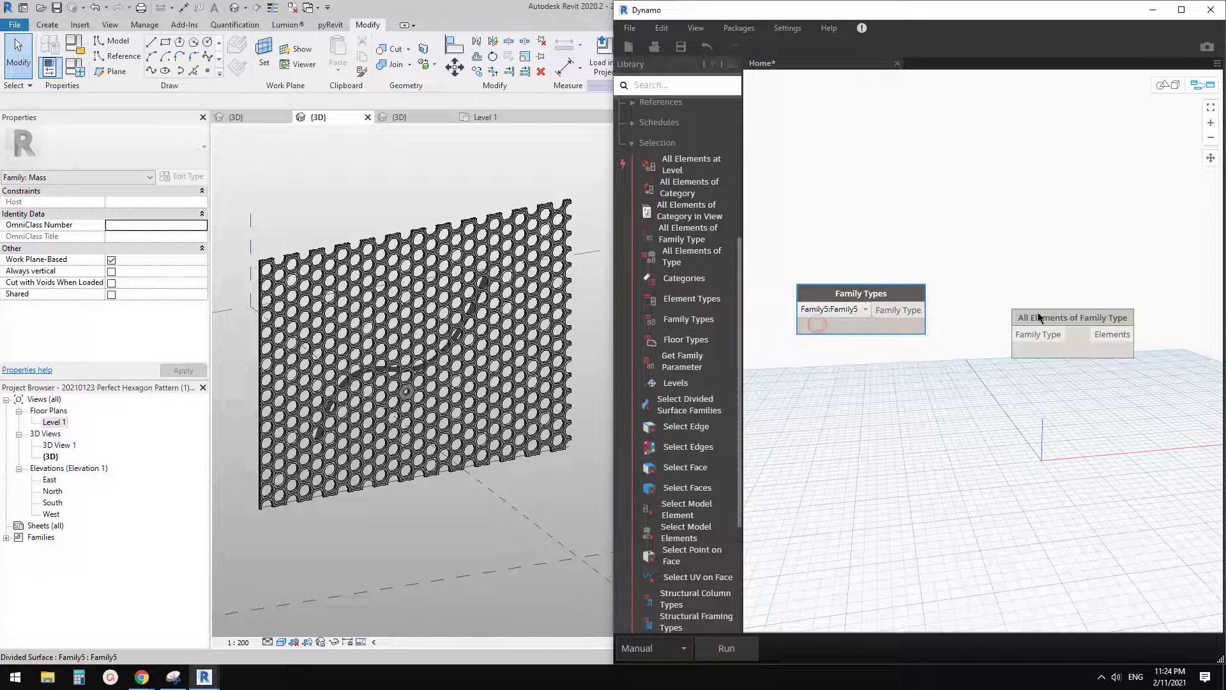
- Connect Family Types to All Elements of Family Type, run the graph and preview the resulting element list
drag(1038, 318, 965, 307)
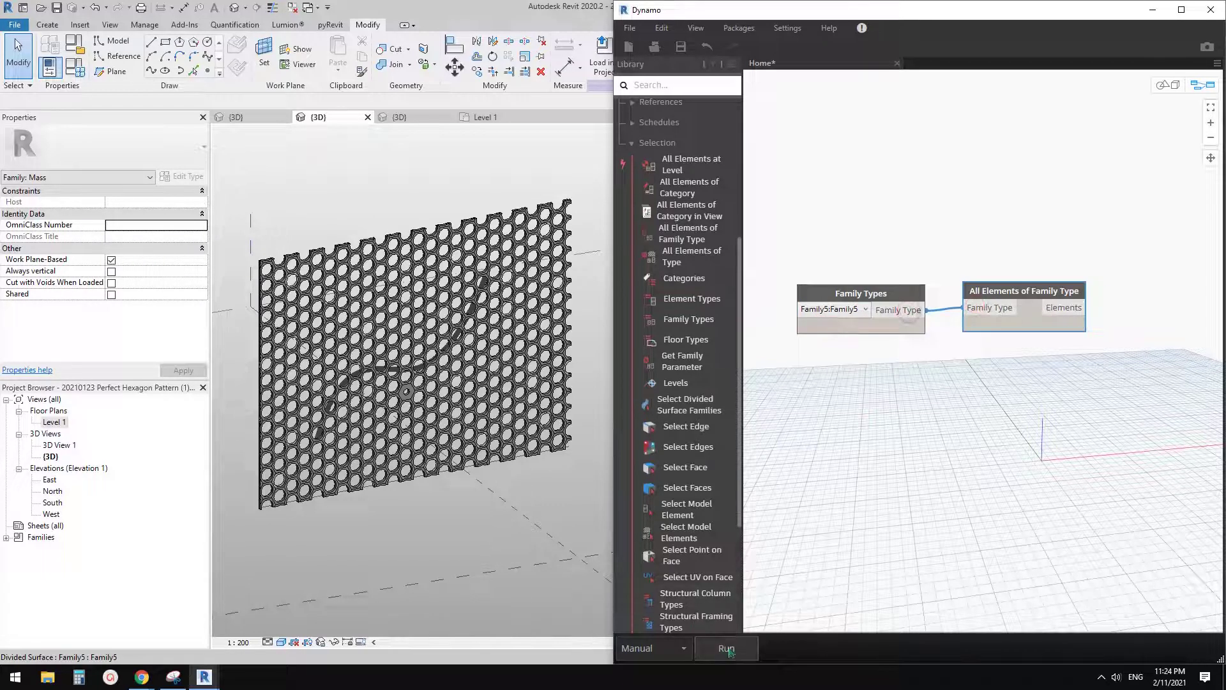
mouse_move(1081, 343)
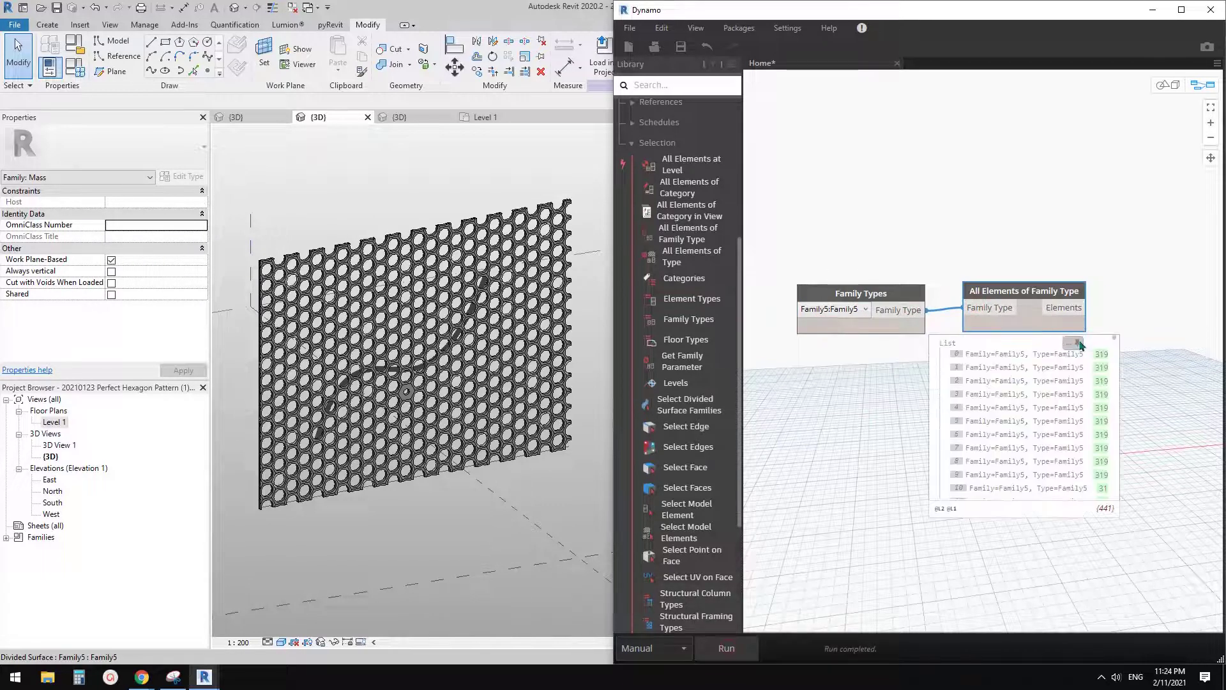
click(1053, 370)
click(1030, 299)
- Search the node library for "location" and place an Element.GetLocation node beside All Elements of Family Type
scroll(1080, 249, down, 2)
right_click(1085, 249)
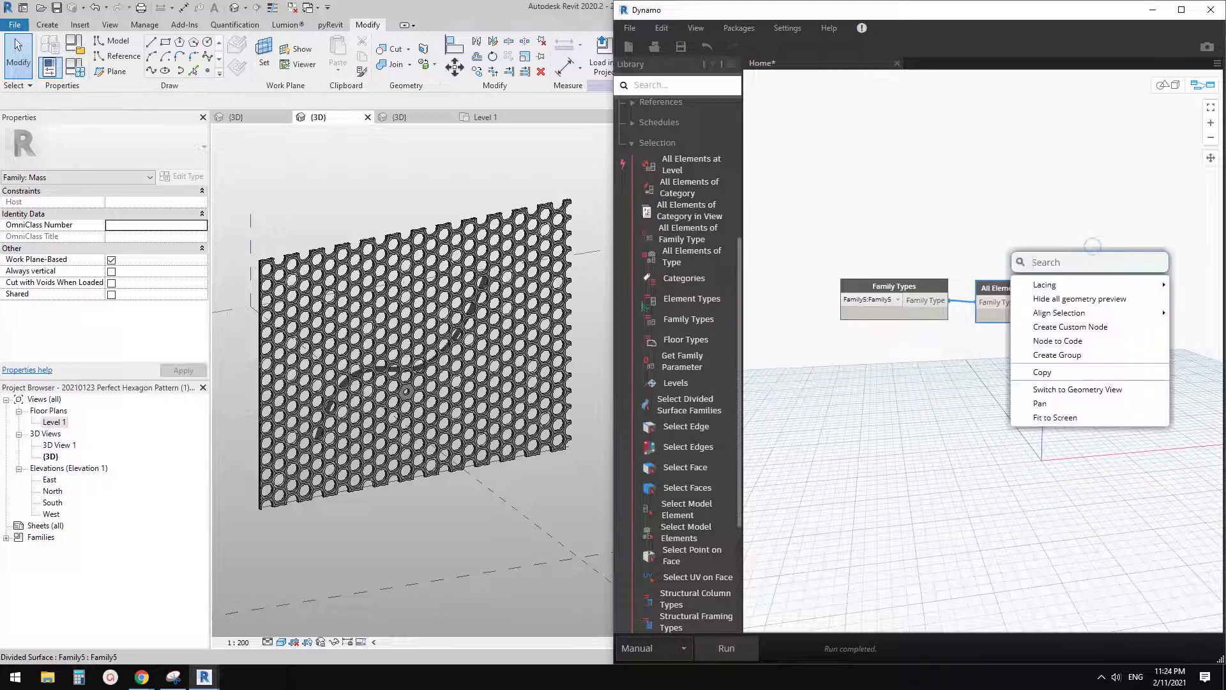
click(945, 217)
drag(1024, 251, 1022, 254)
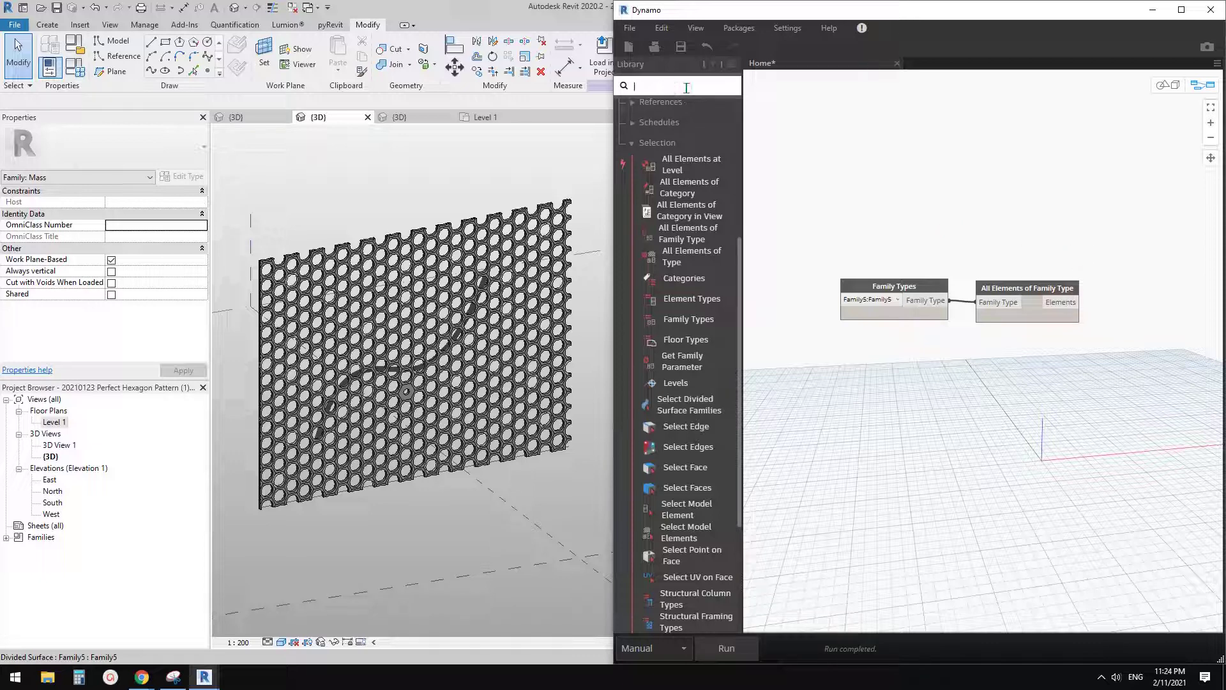
text(location)
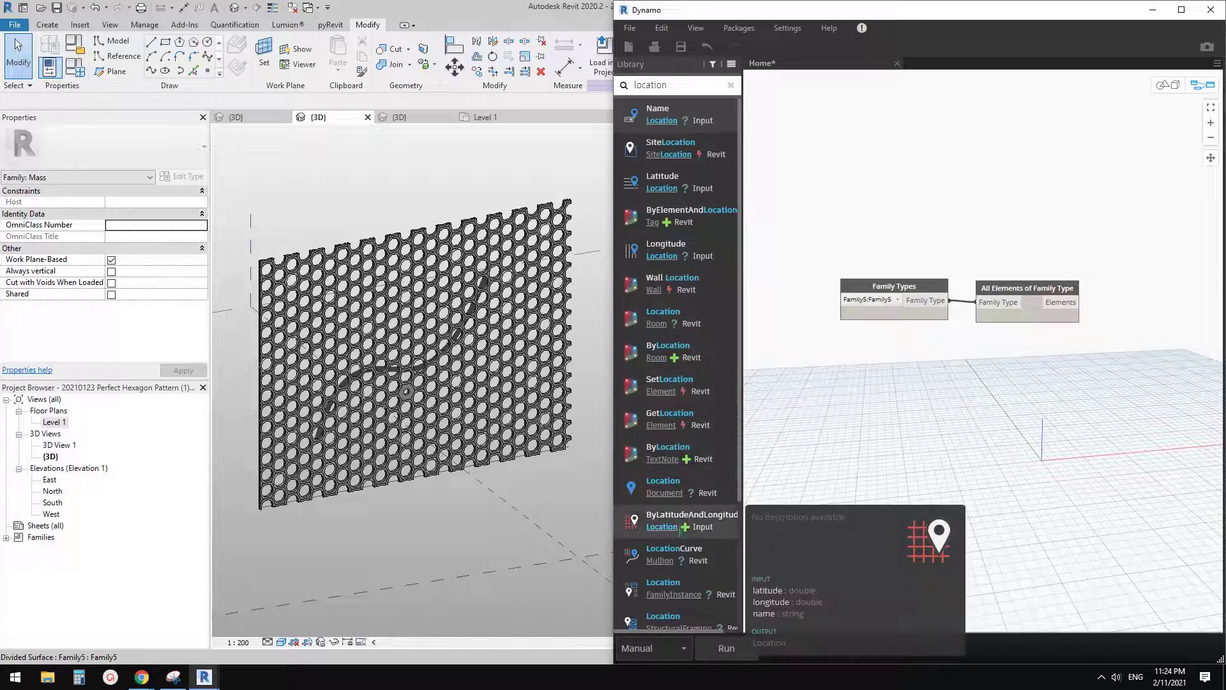
click(670, 415)
drag(1036, 367, 1169, 303)
- Connect the All Elements of Family Type output to Element.GetLocation, run the graph and inspect the location points in the Revit 3D view
click(1137, 316)
click(1126, 312)
click(731, 648)
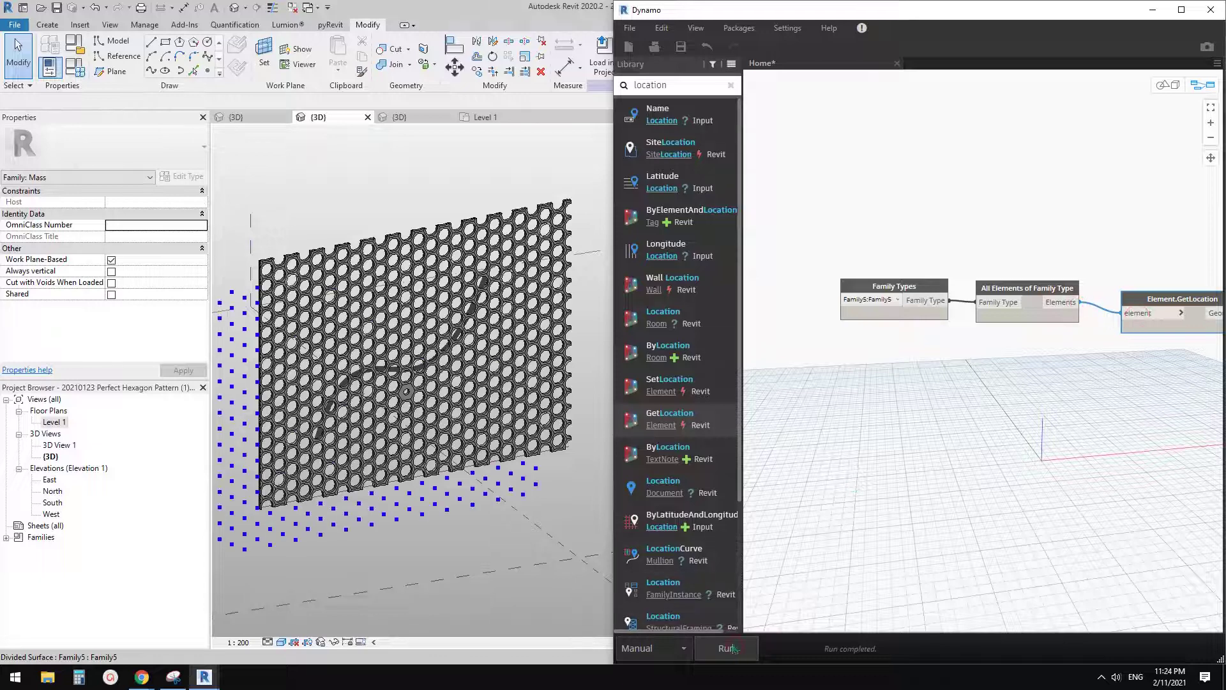
shift+middle_drag(468, 488, 427, 438)
shift+middle_drag(439, 390, 343, 305)
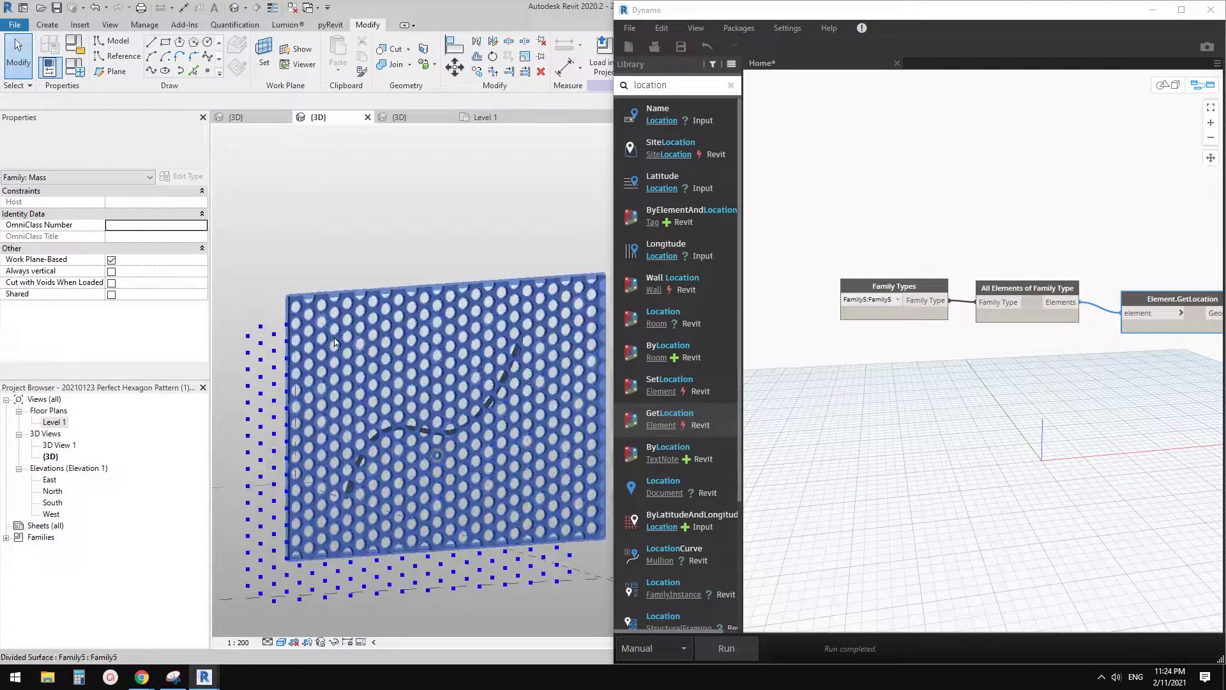
scroll(343, 306, up, 2)
shift+middle_drag(437, 455, 311, 399)
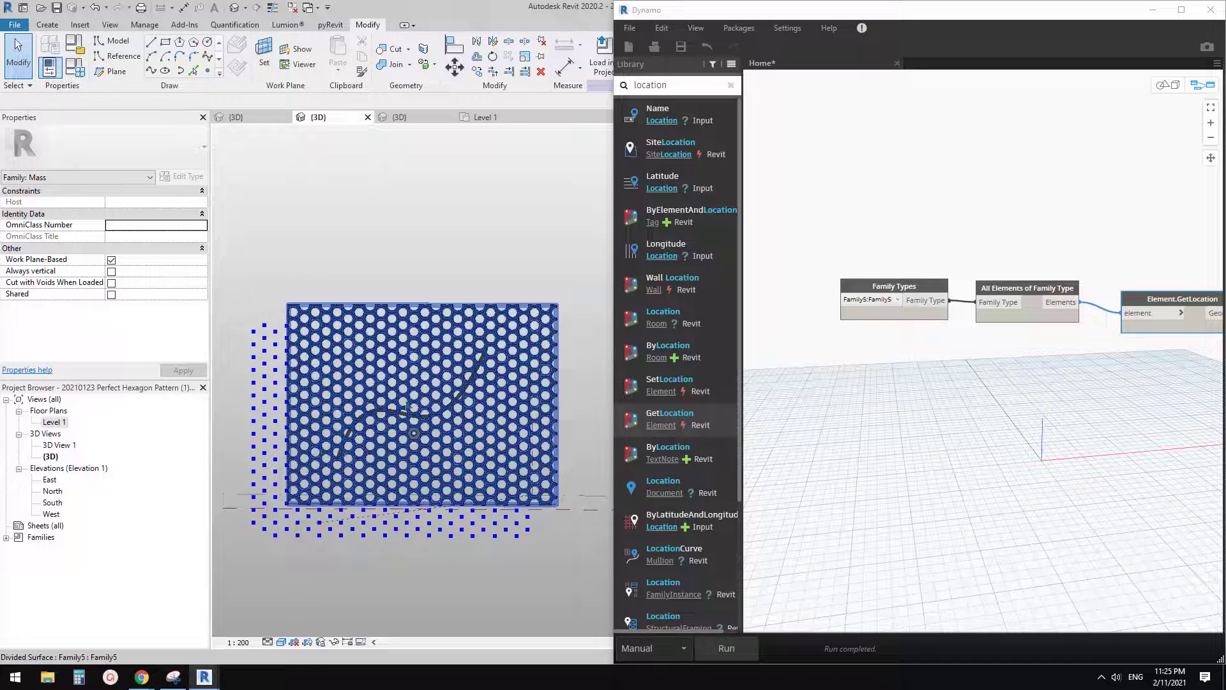
shift+middle_drag(408, 405, 408, 426)
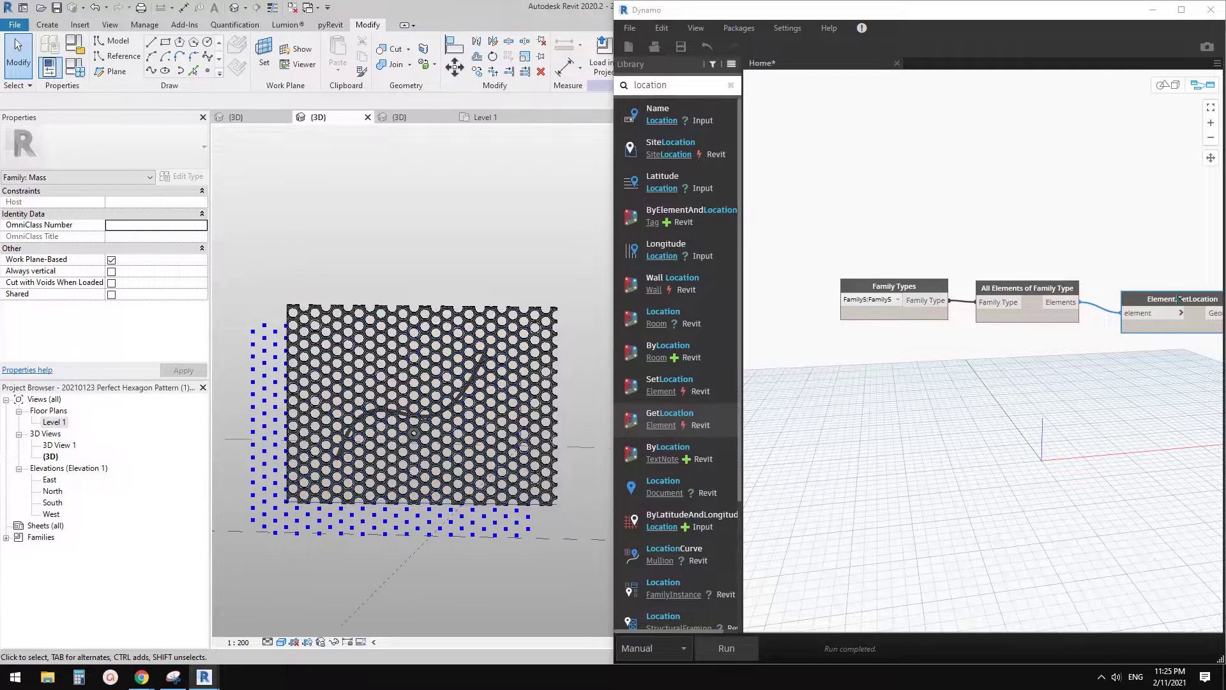
- Add a Select Model Element node from the Revit selection nodes and place it below the existing node chain
drag(1170, 302, 1149, 294)
scroll(978, 390, down, 2)
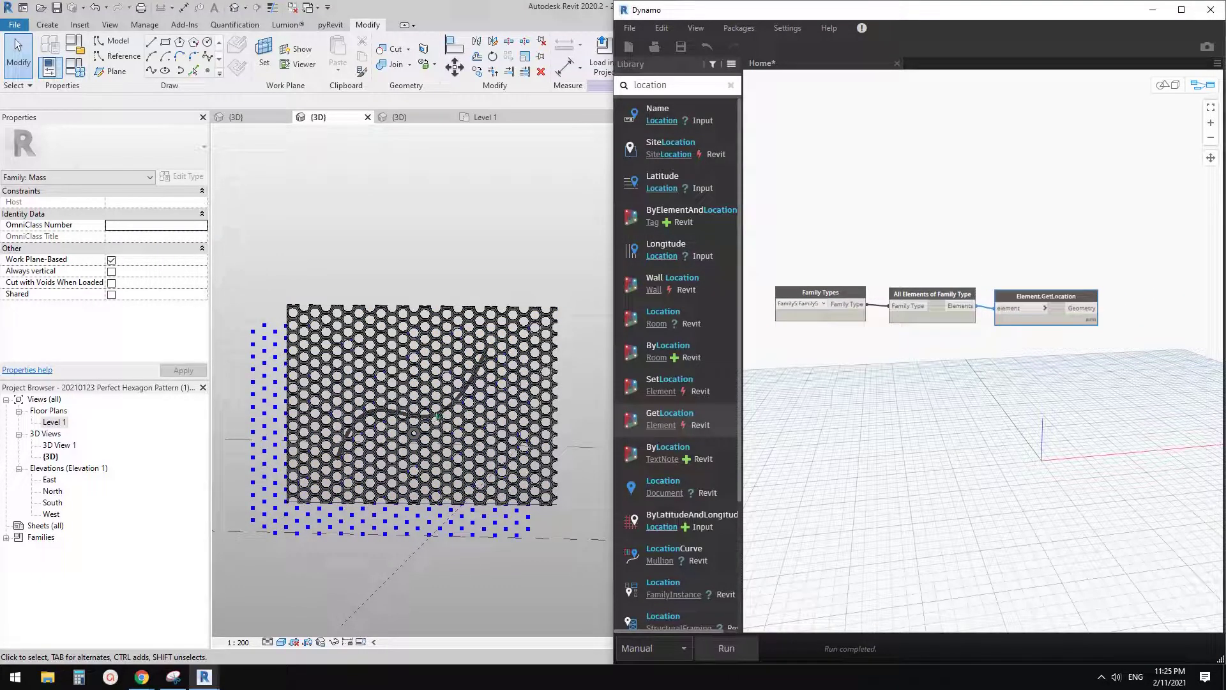
click(802, 375)
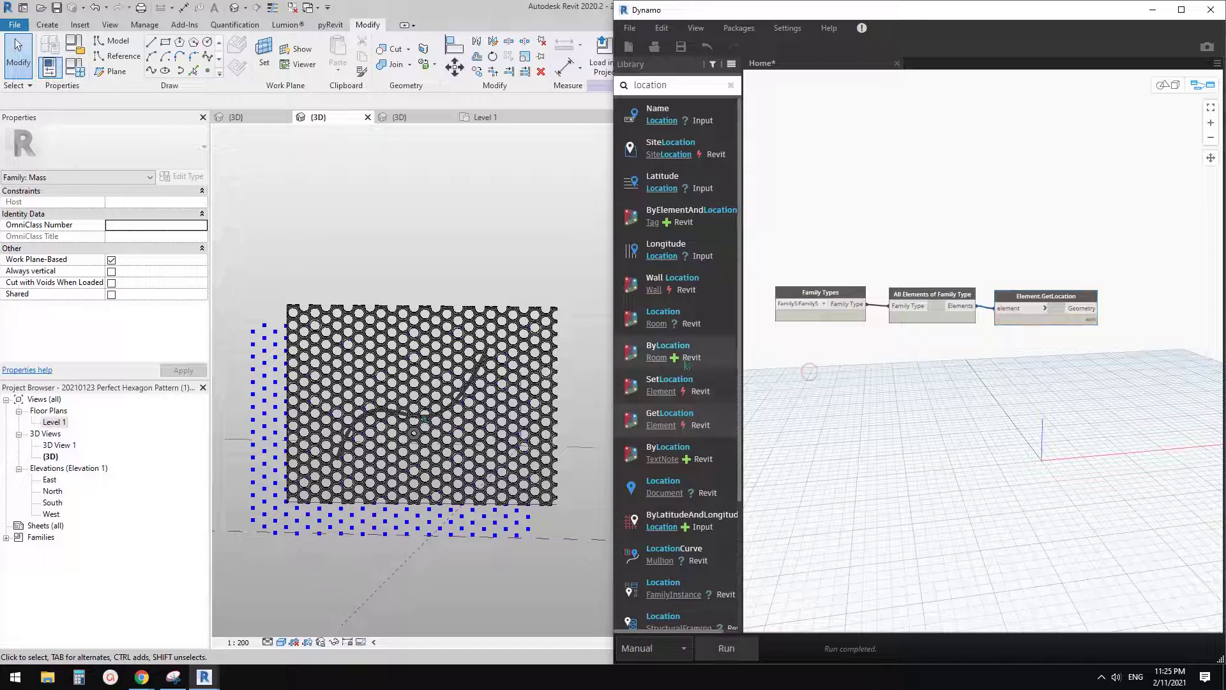
click(731, 85)
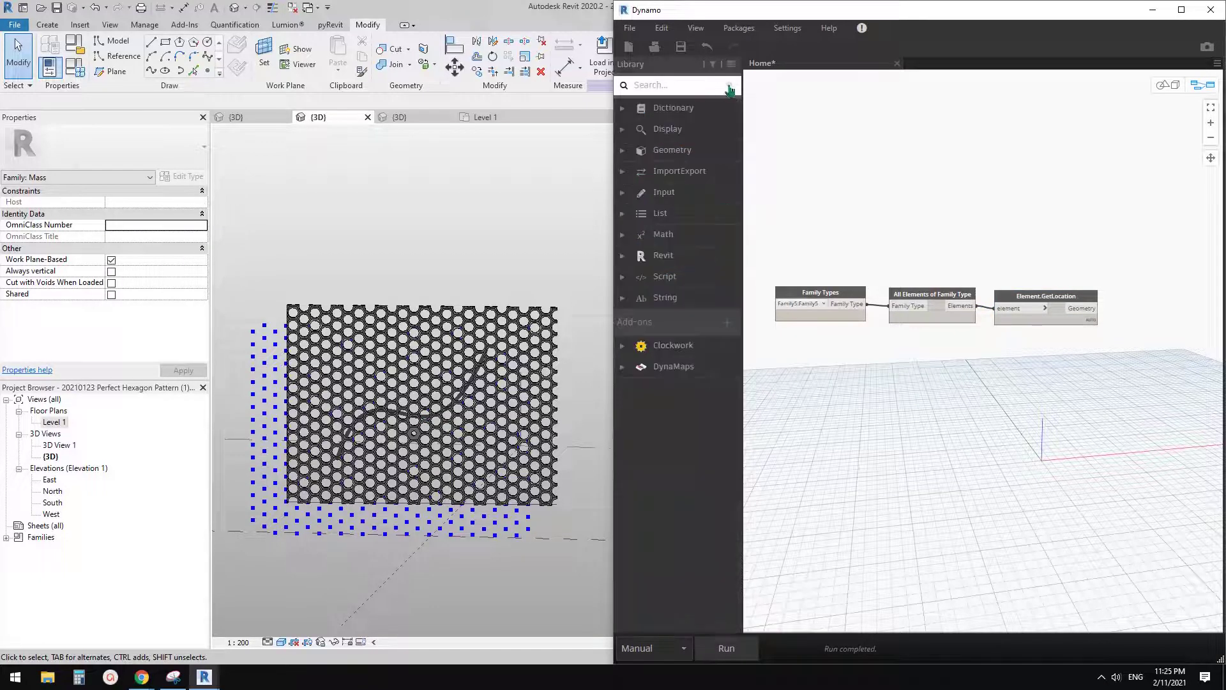
click(630, 255)
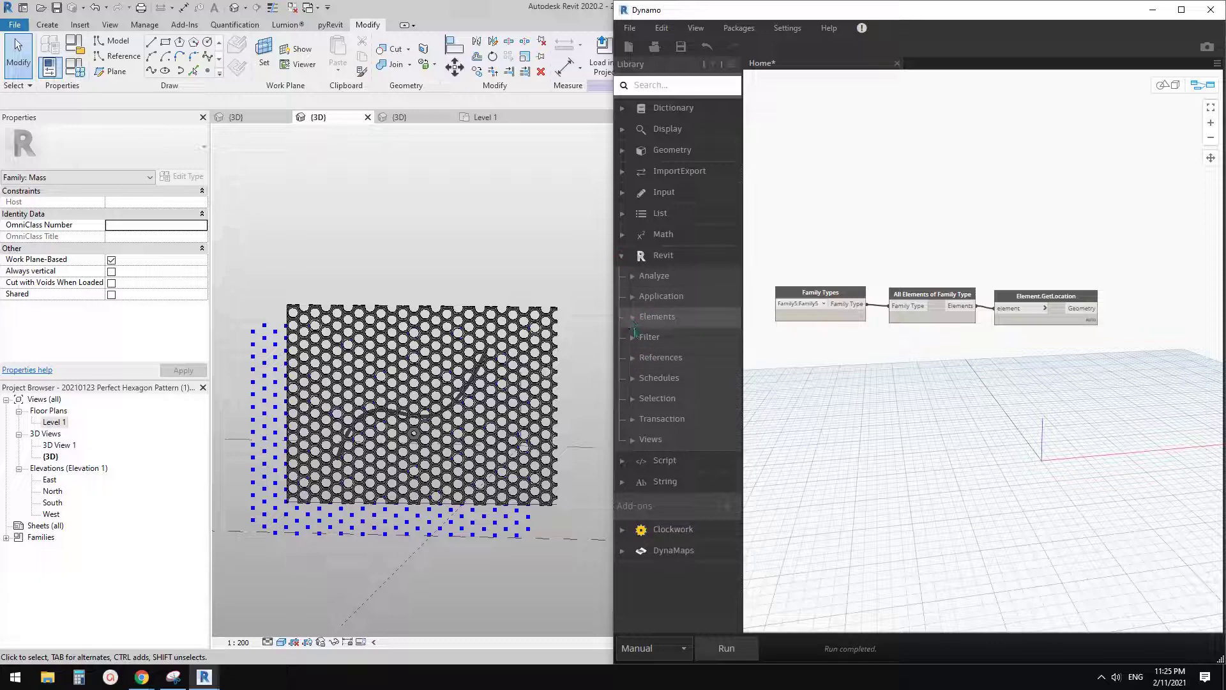
click(654, 398)
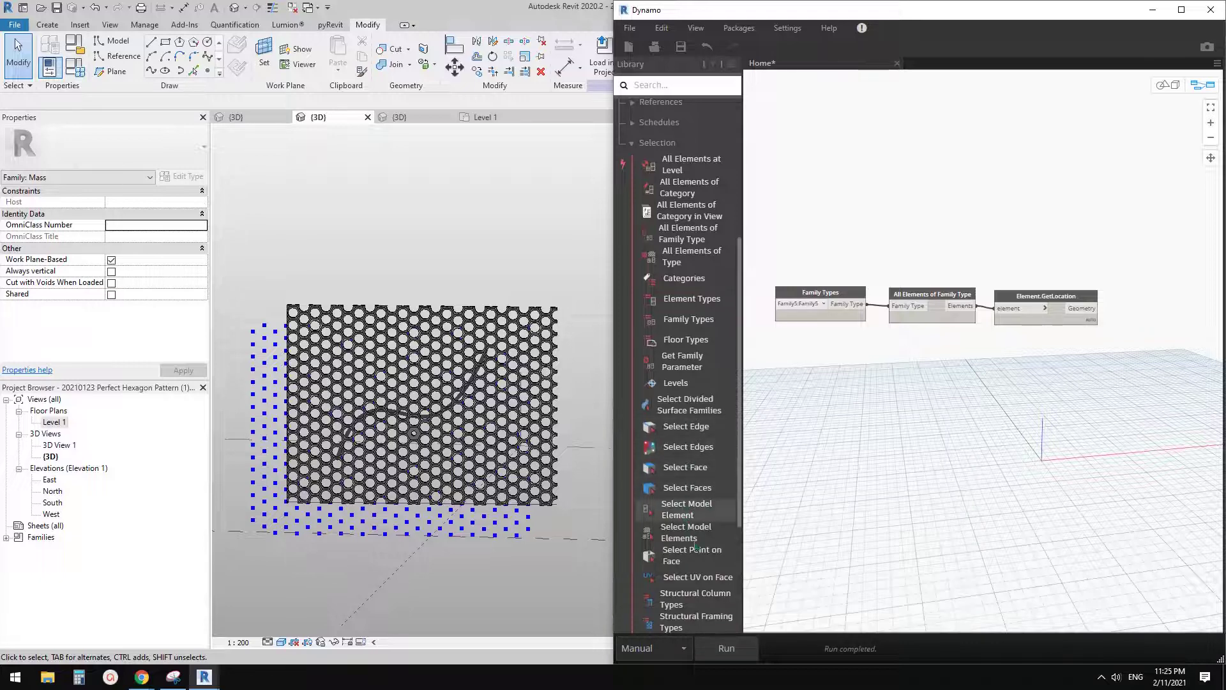
click(683, 515)
drag(1035, 391, 866, 366)
- Pick the curved model line on the facade as the element for the Select Model Element node
click(866, 369)
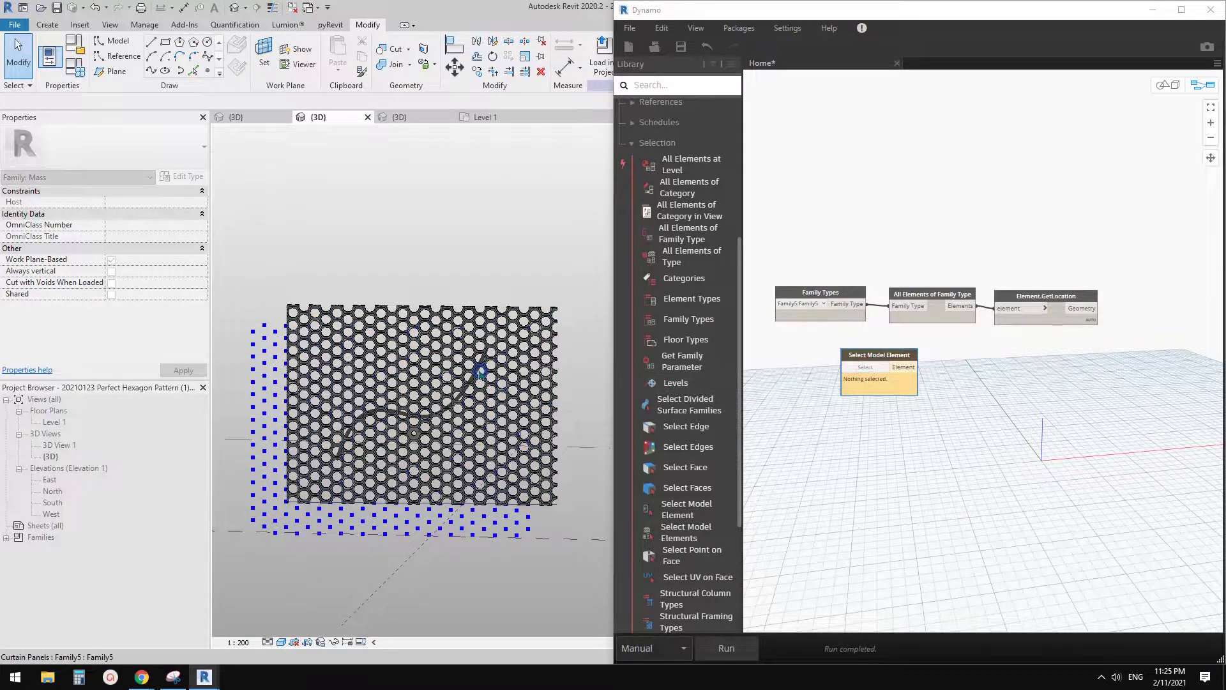
scroll(478, 372, up, 4)
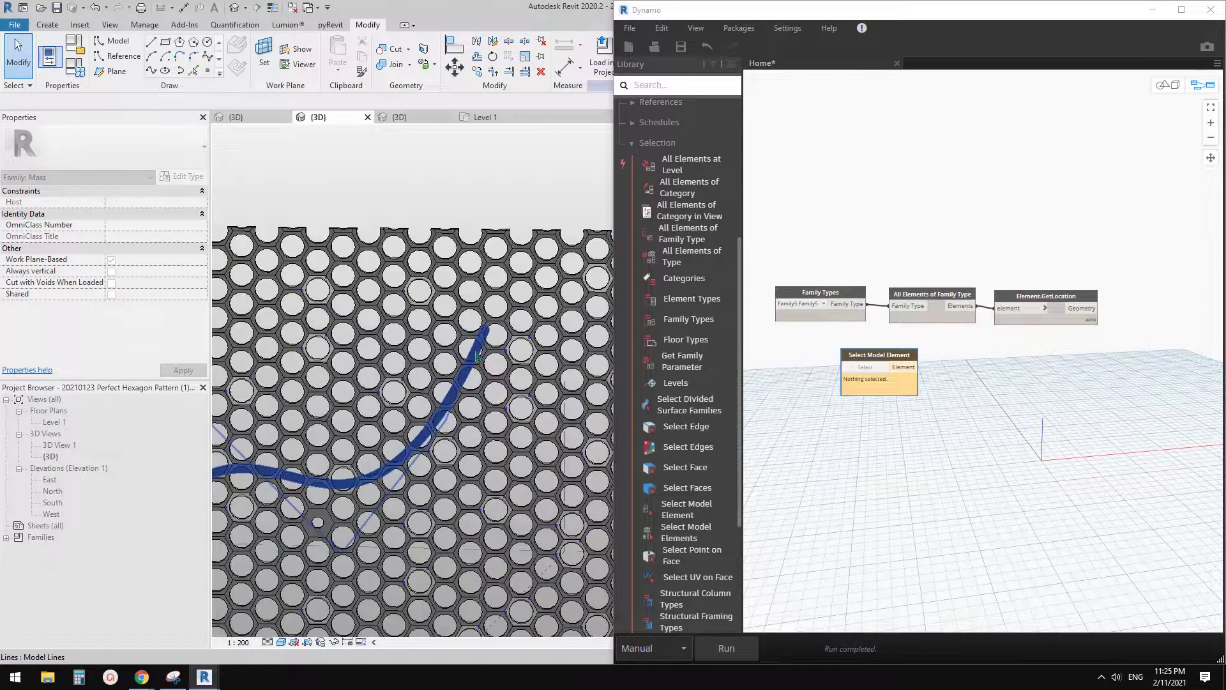
click(477, 355)
drag(875, 357, 865, 358)
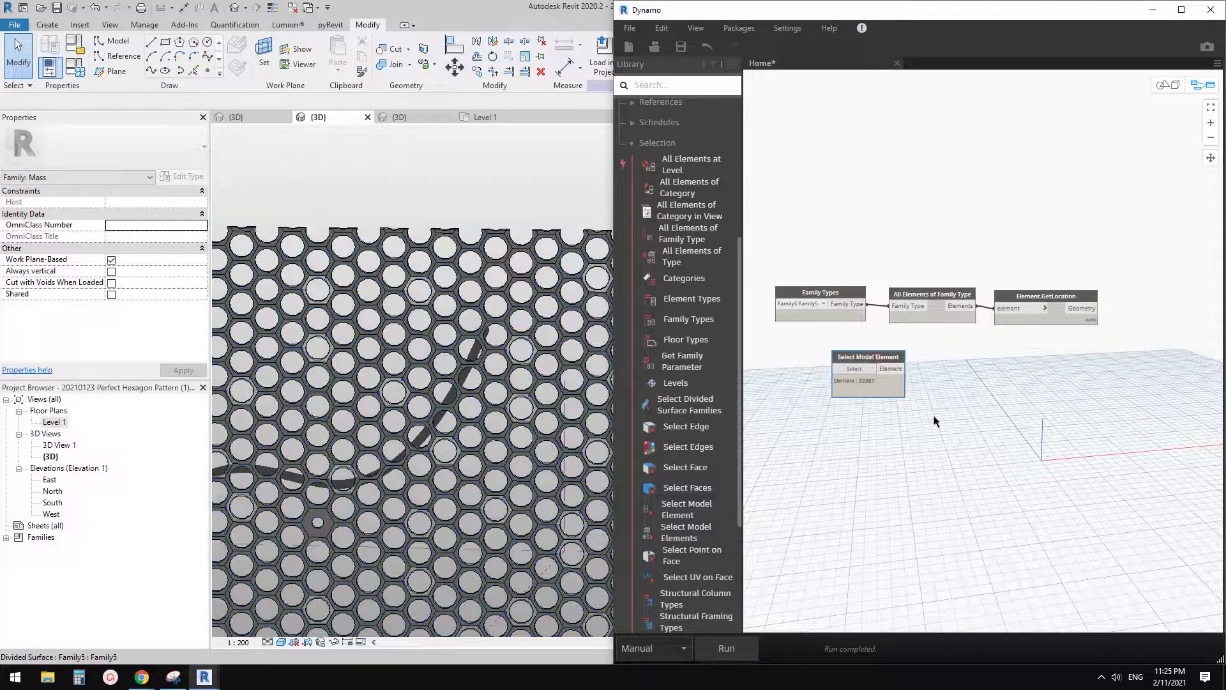
- Duplicate the Element.GetLocation node and place the copy beside Select Model Element
scroll(934, 416, down, 3)
scroll(980, 385, up, 4)
drag(1012, 299, 1016, 295)
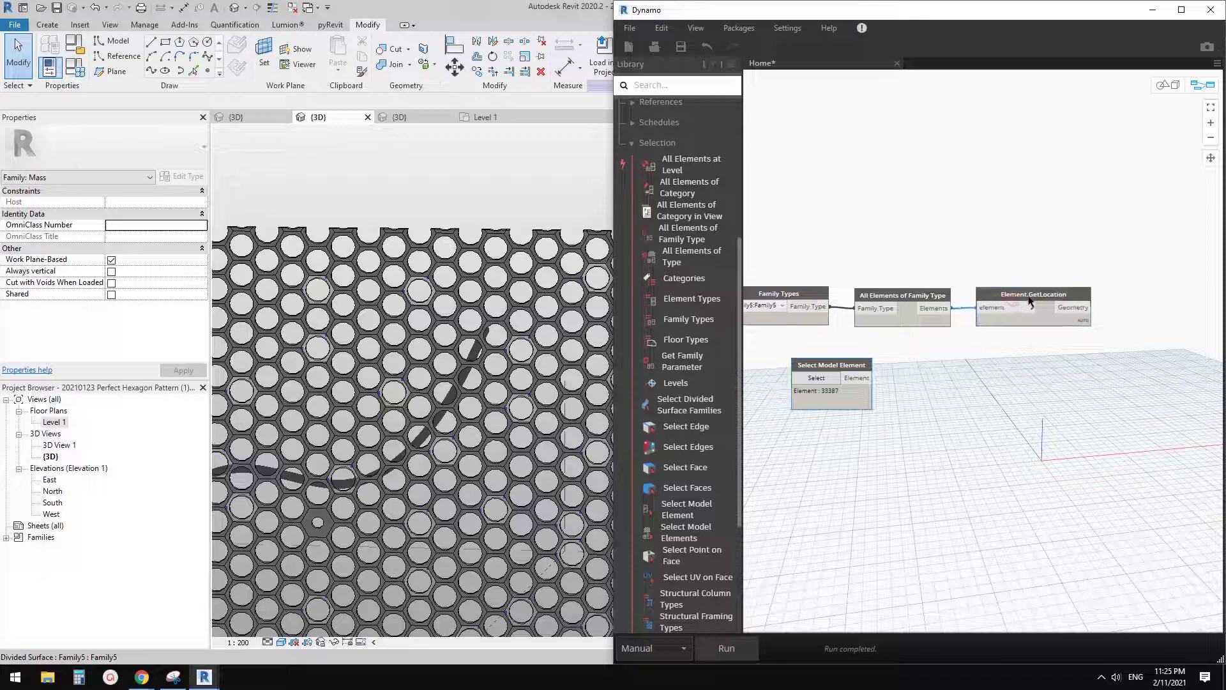
mouse_move(1029, 302)
key(ctrl+c)
key(ctrl+v)
drag(1150, 302, 998, 369)
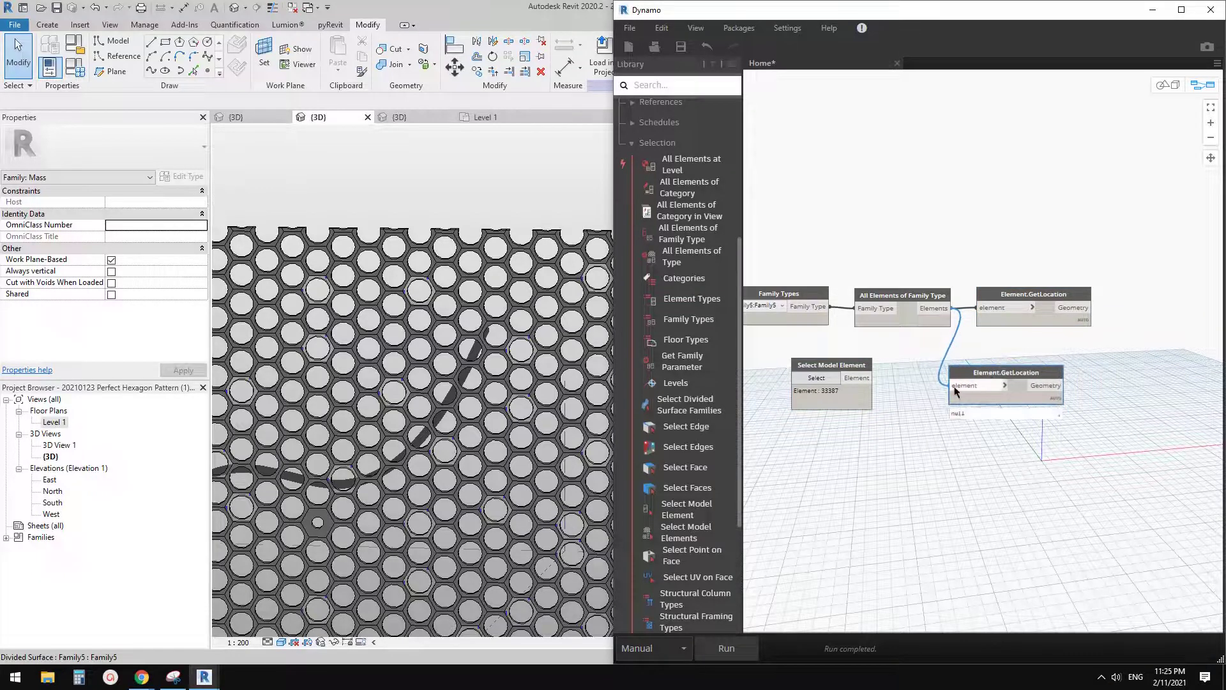
- Connect Select Model Element to the copied Element.GetLocation node, run the graph and check the curve in the Revit view
click(955, 386)
click(866, 380)
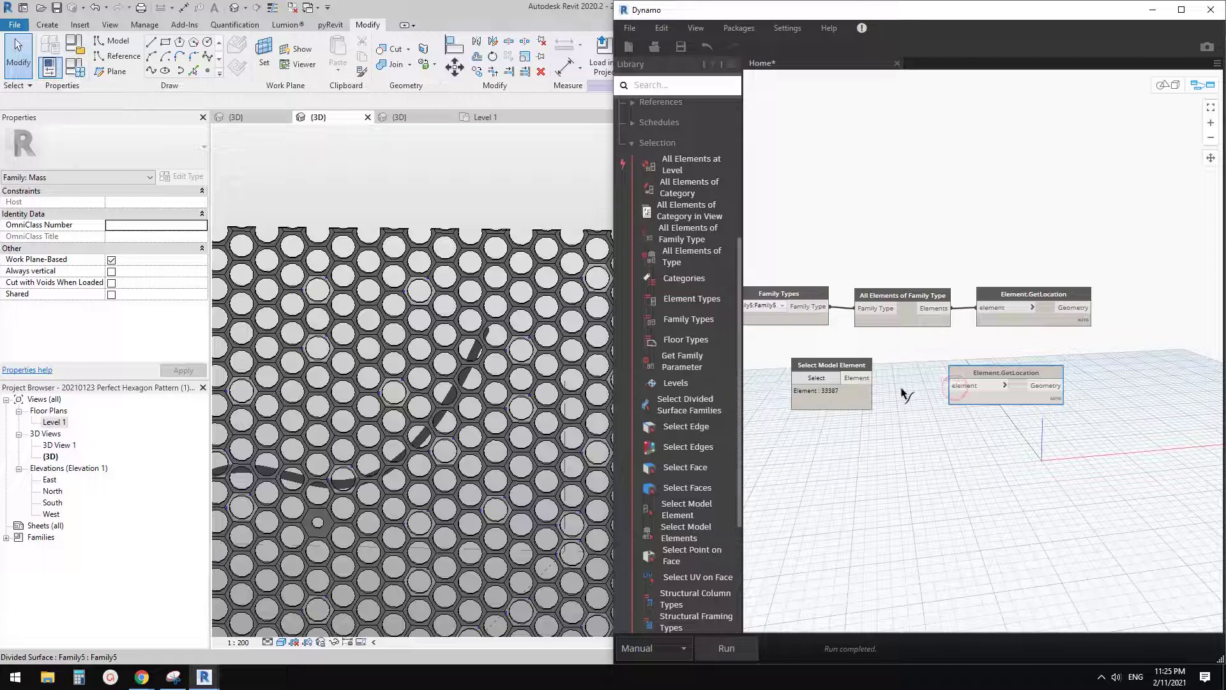
click(857, 377)
click(726, 648)
scroll(533, 469, up, 1)
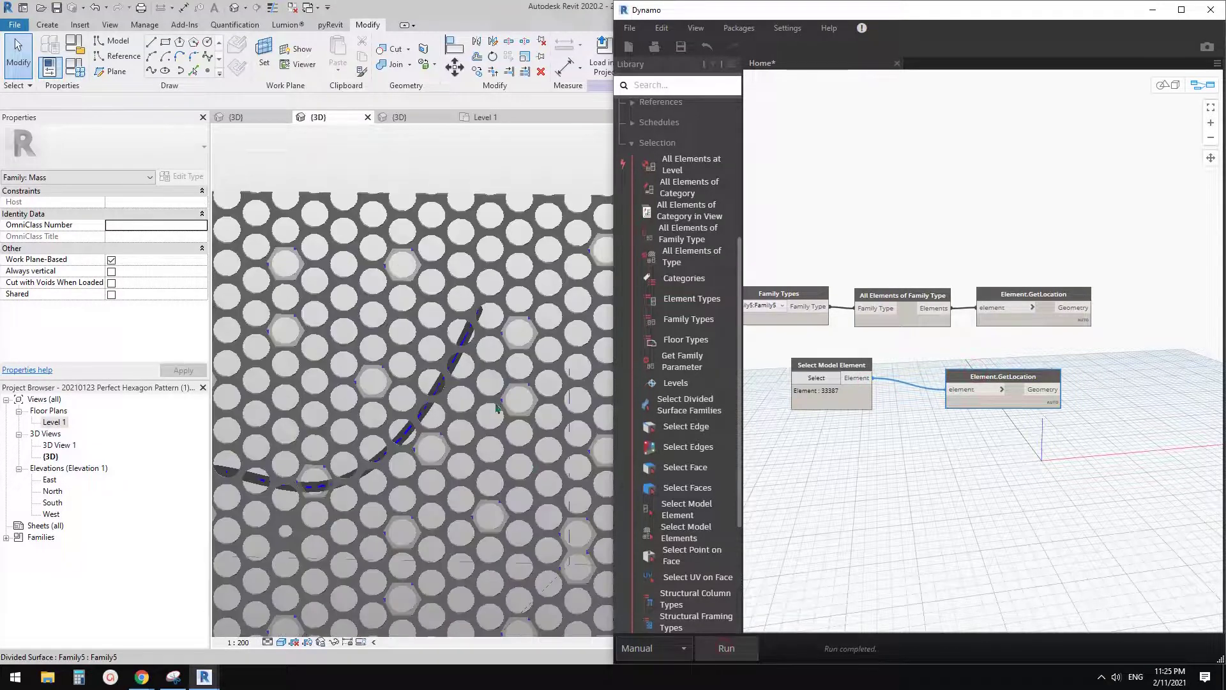
scroll(359, 487, down, 1)
middle_drag(359, 487, 503, 427)
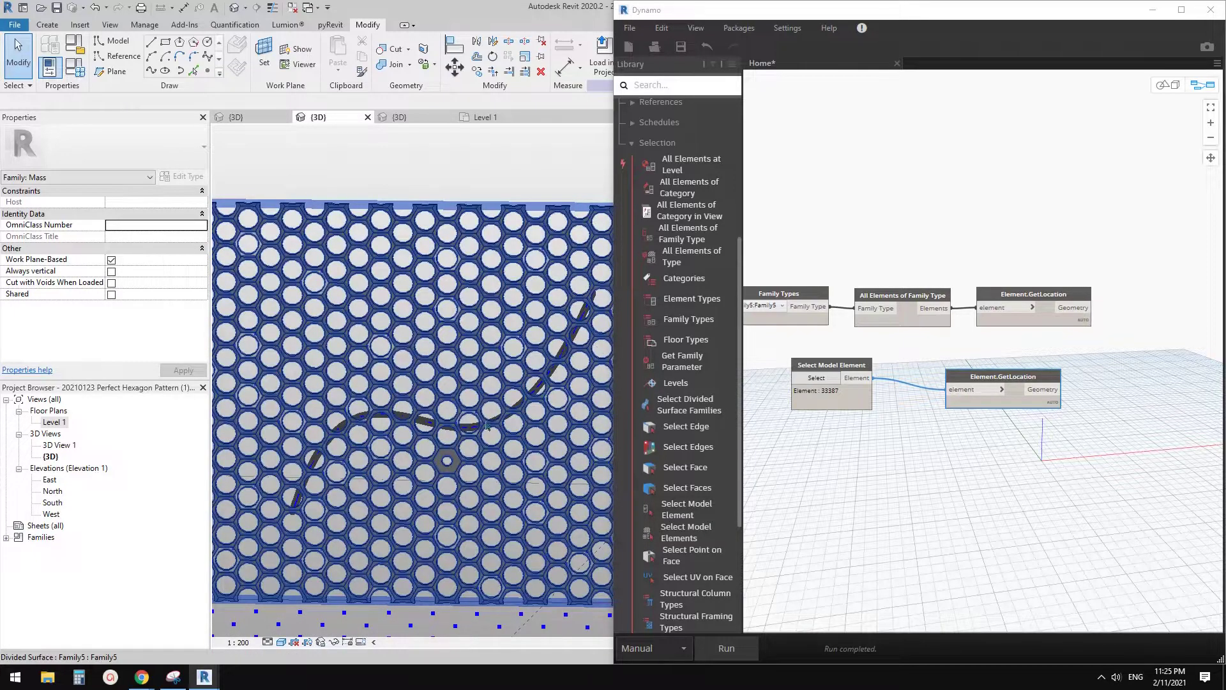
scroll(334, 442, down, 1)
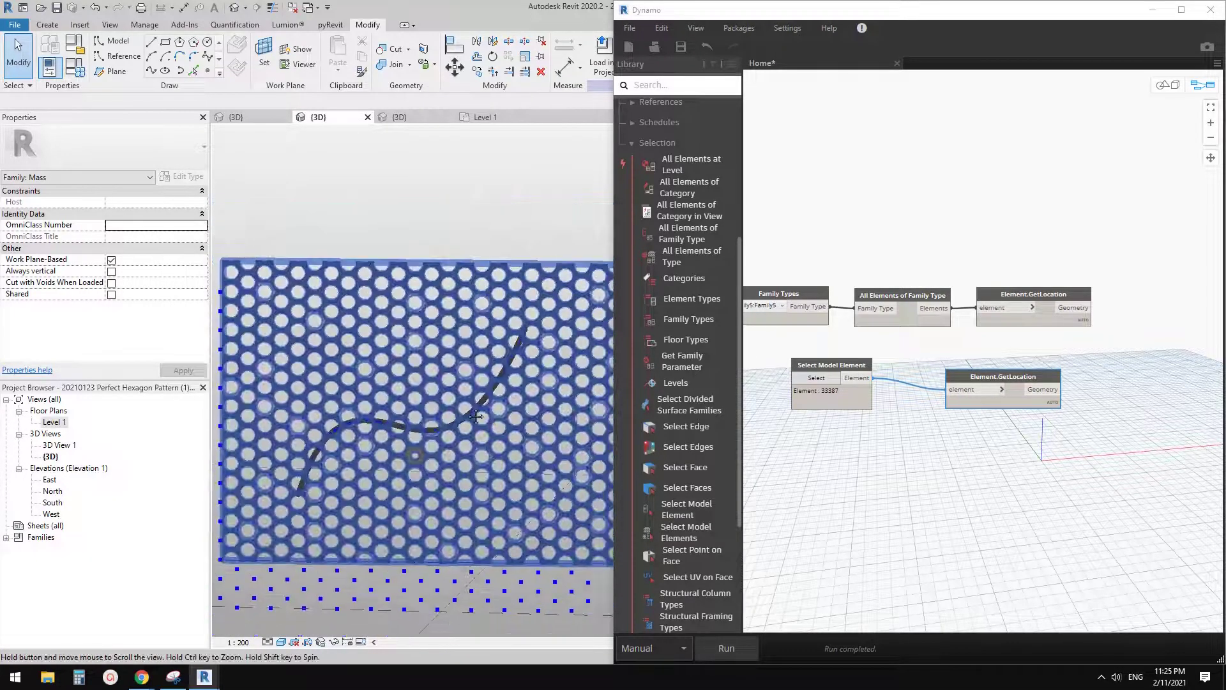
- Tidy the layout by lining up Select Model Element and both Element.GetLocation nodes
drag(971, 382, 992, 374)
drag(1018, 301, 1020, 301)
drag(846, 364, 875, 367)
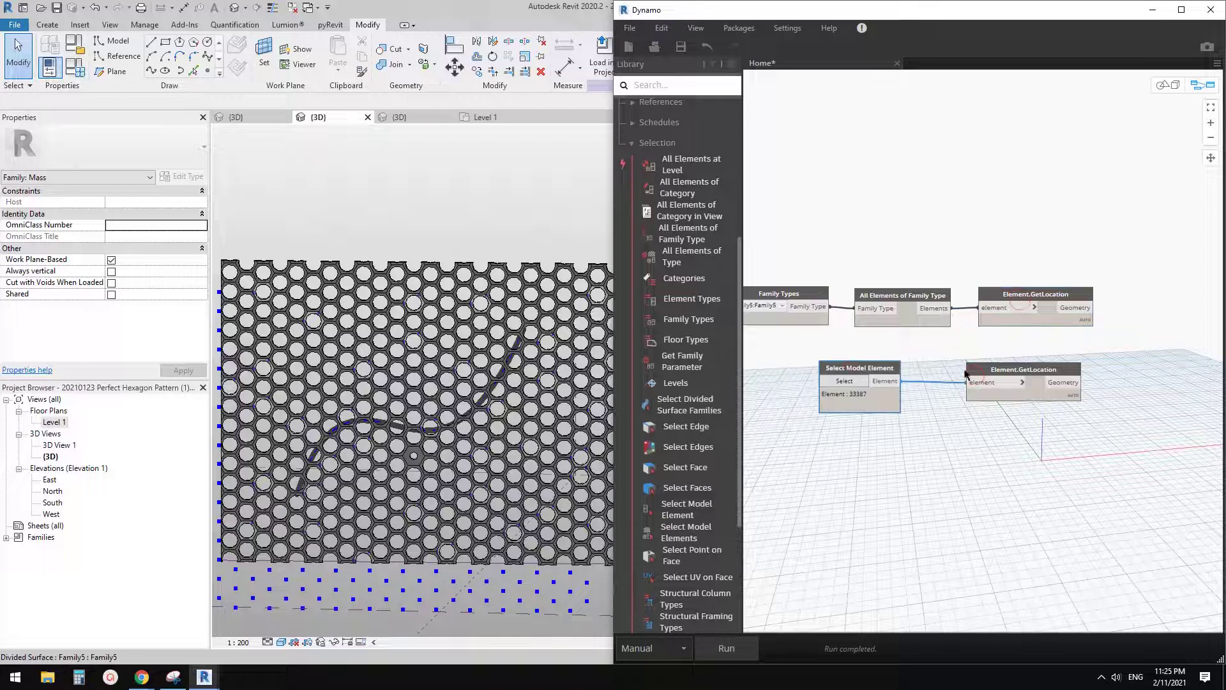
click(994, 372)
click(1005, 351)
- Search the node library for "distance" and place a Geometry.DistanceTo node after the two Element.GetLocation nodes
middle_drag(1049, 347, 893, 343)
scroll(897, 343, up, 1)
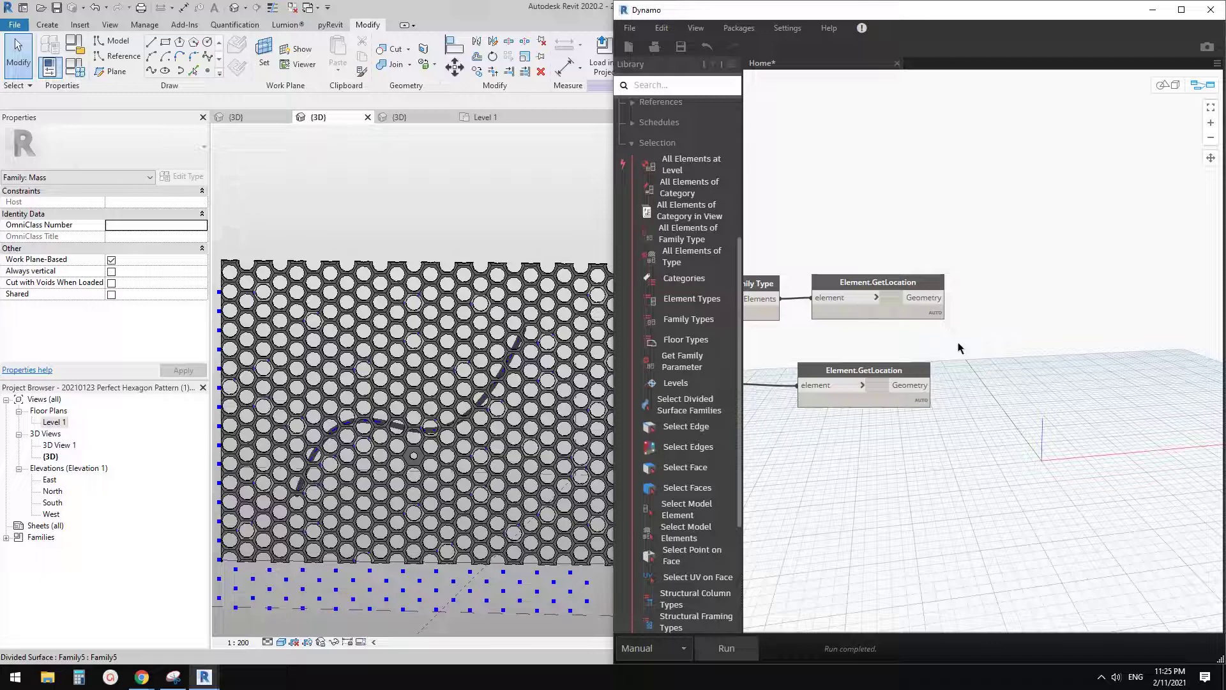
click(716, 85)
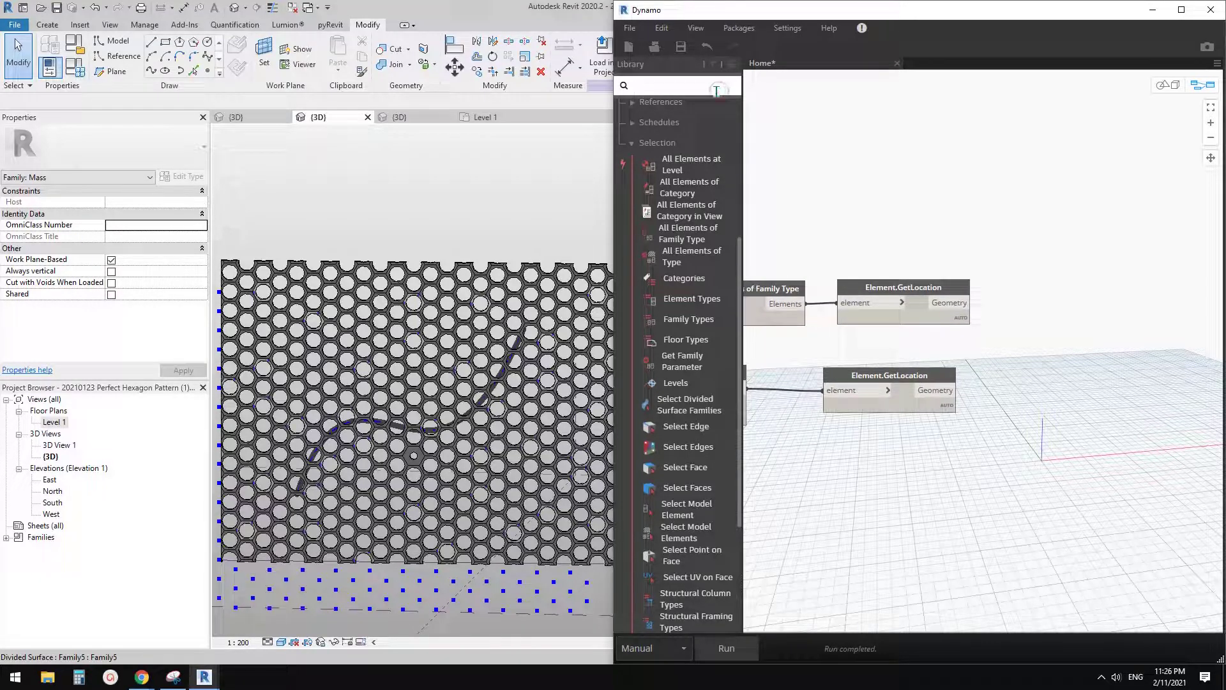
text(distance)
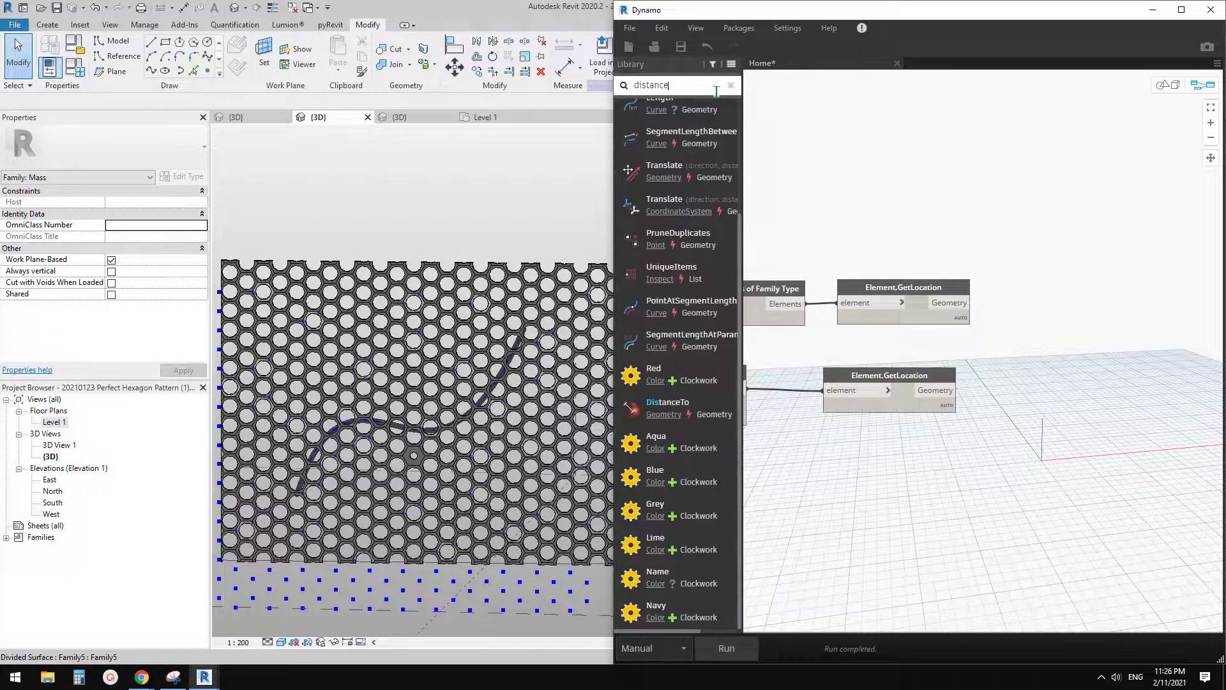
mouse_move(657, 286)
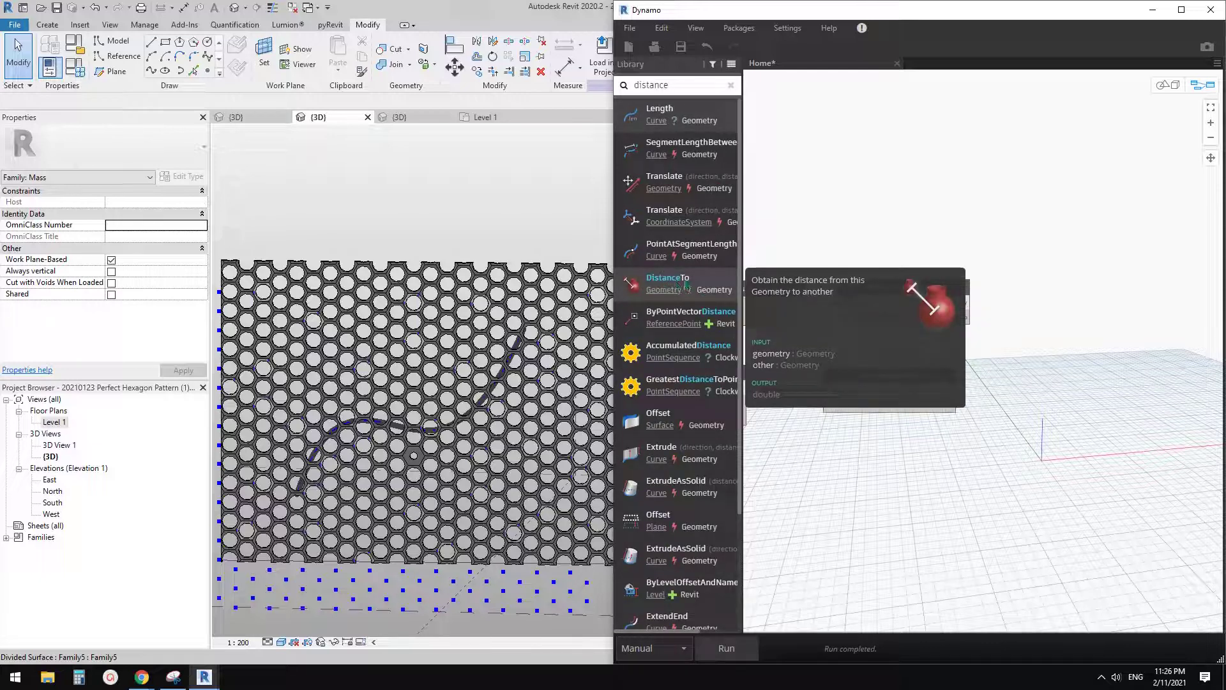
click(680, 287)
drag(1075, 408, 1079, 329)
- Connect the panel locations to DistanceTo's geometry input and the curve location to its other input, running the graph with the result preview pinned
click(1036, 329)
click(958, 303)
click(1036, 341)
click(956, 390)
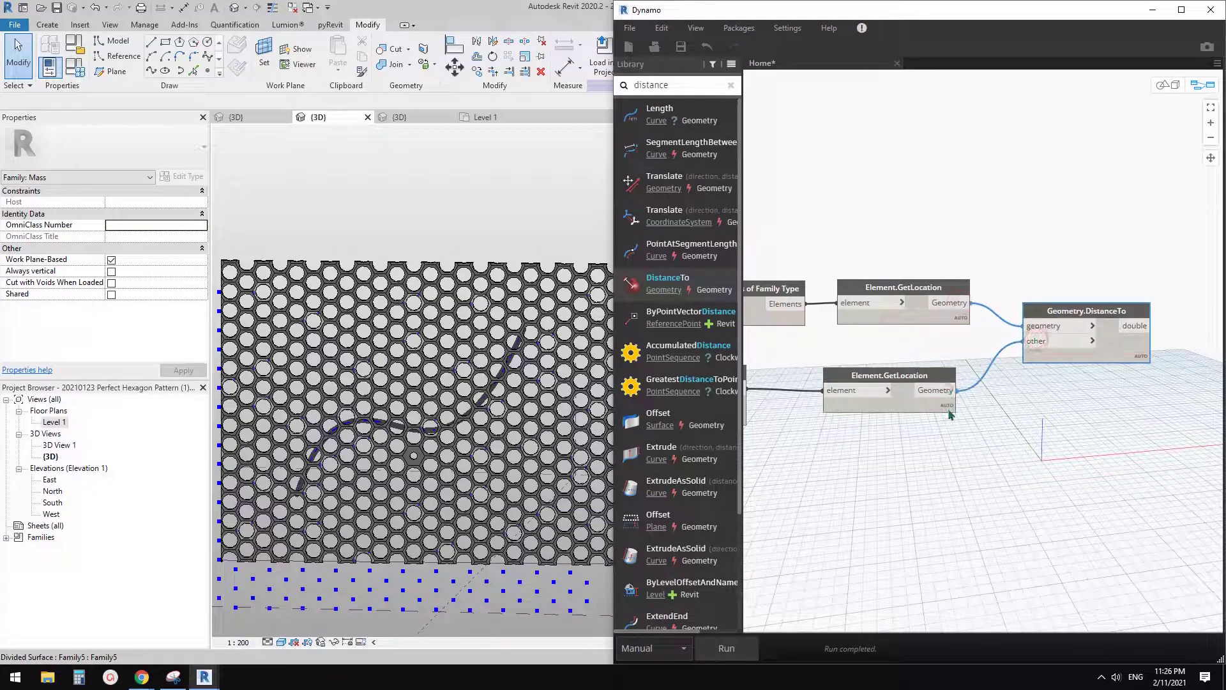
click(734, 650)
click(1142, 374)
- Examine the list of panel-to-curve distances in the Geometry.DistanceTo preview and the nodes feeding it
scroll(914, 470, down, 2)
middle_drag(908, 471, 744, 451)
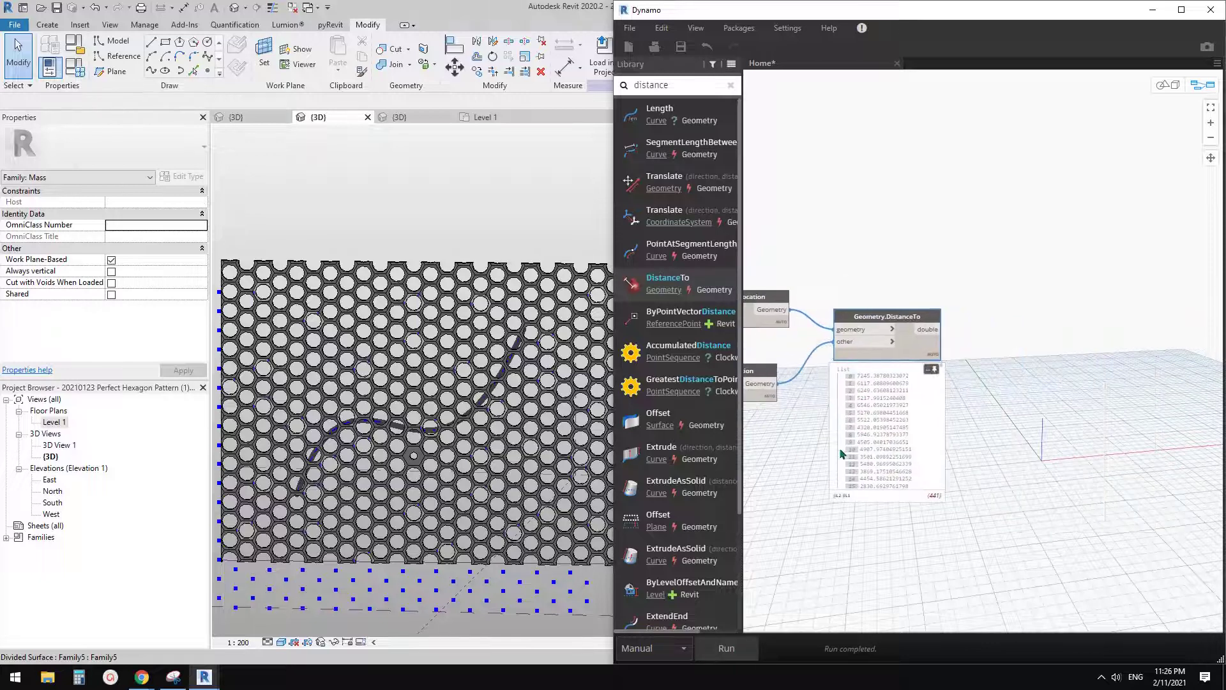
scroll(998, 418, up, 2)
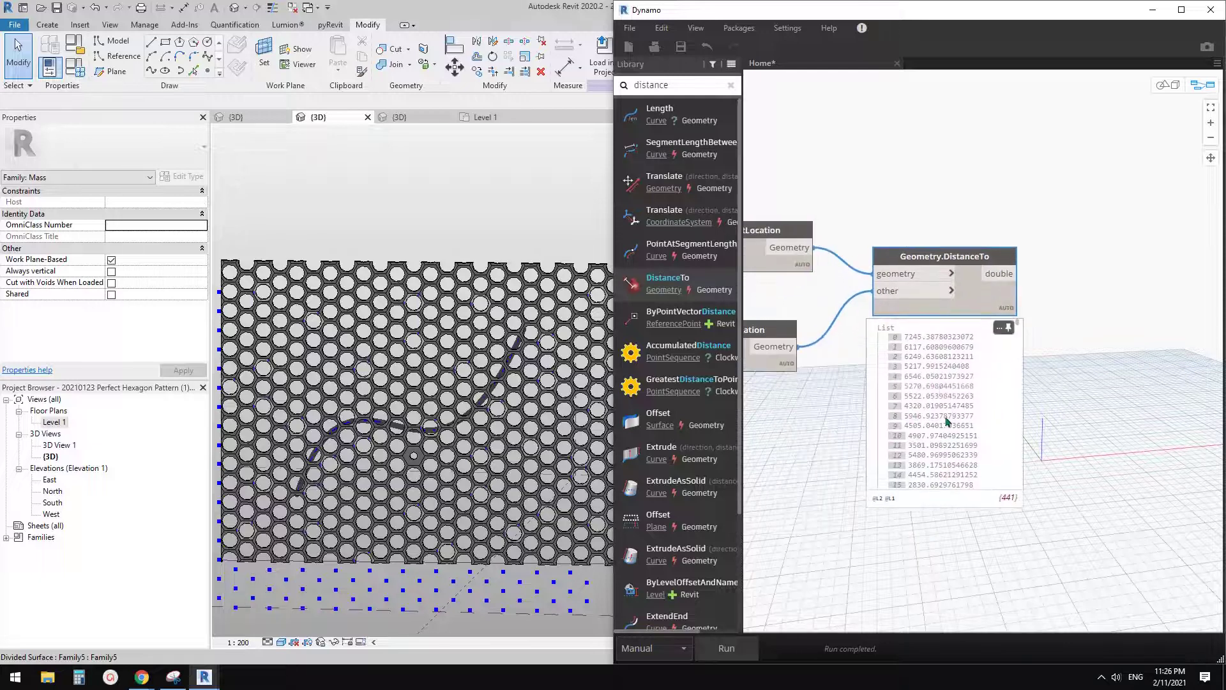
scroll(939, 422, down, 2)
scroll(934, 422, down, 2)
scroll(929, 431, up, 2)
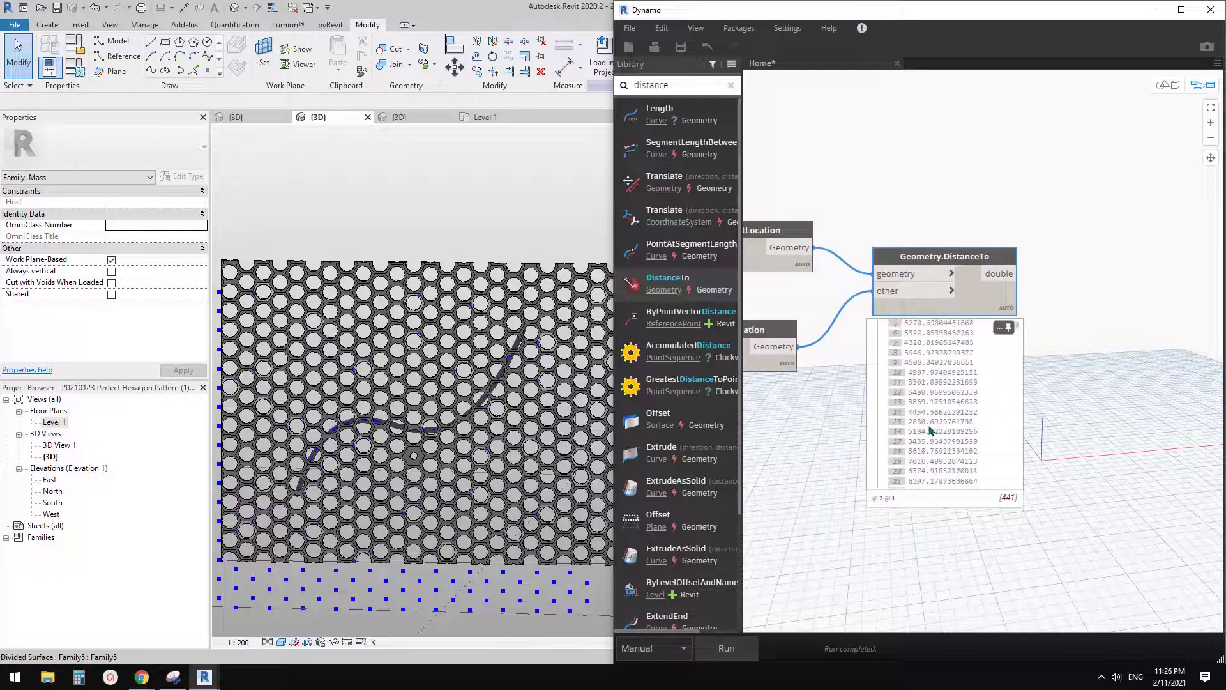
click(1068, 350)
scroll(1047, 372, down, 1)
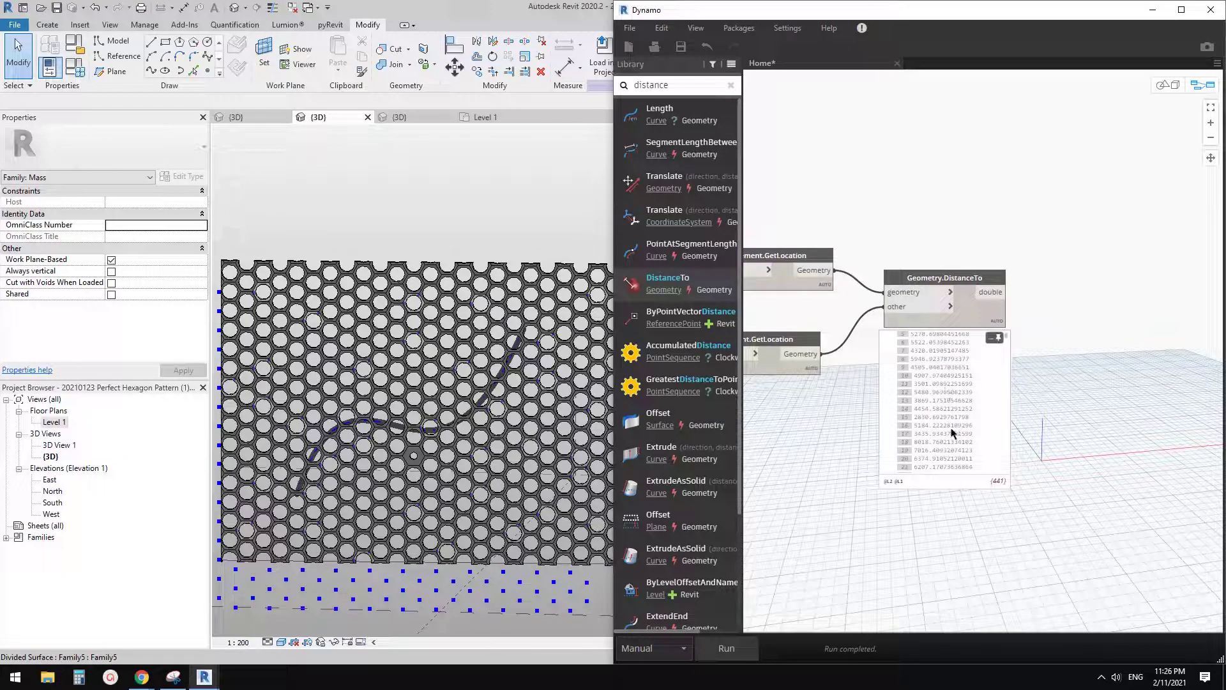
scroll(938, 372, up, 2)
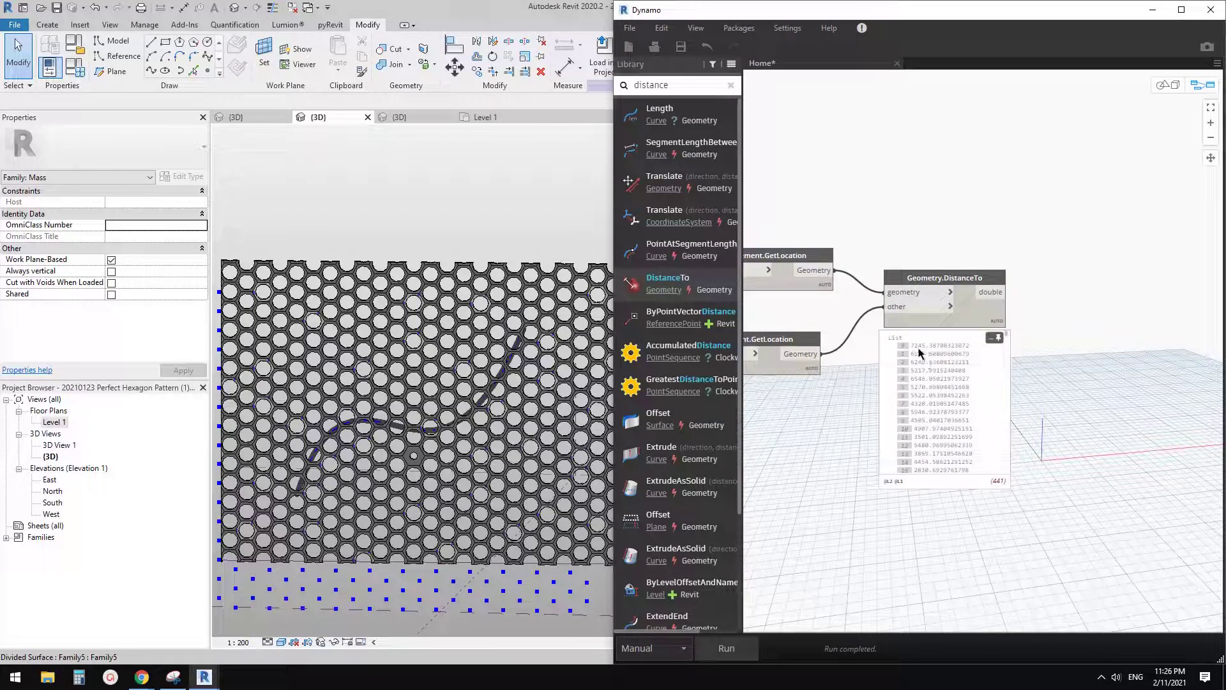
scroll(928, 420, down, 4)
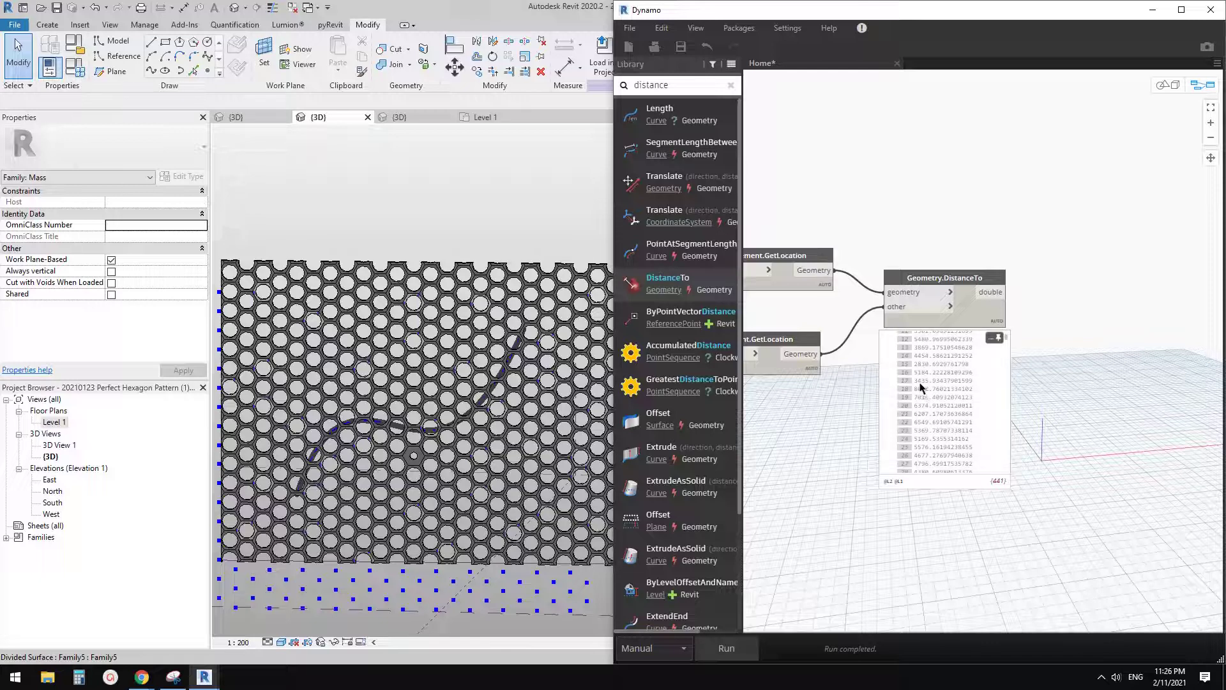
scroll(1045, 409, down, 3)
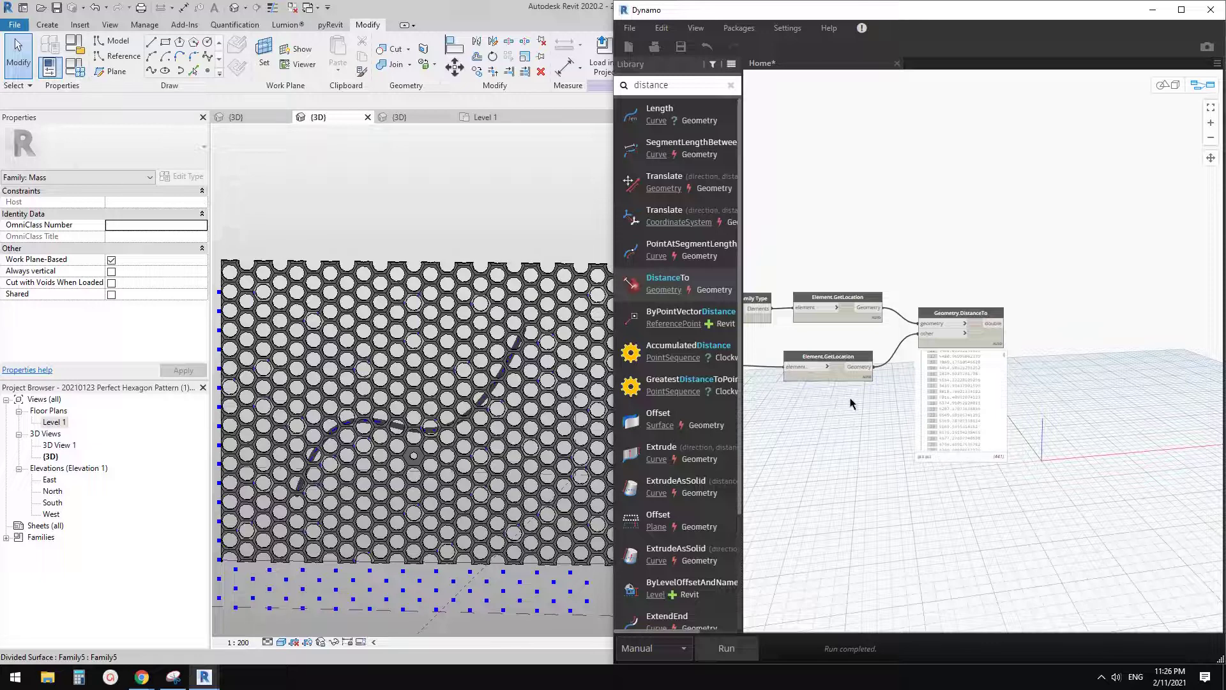
click(844, 378)
scroll(1035, 397, up, 2)
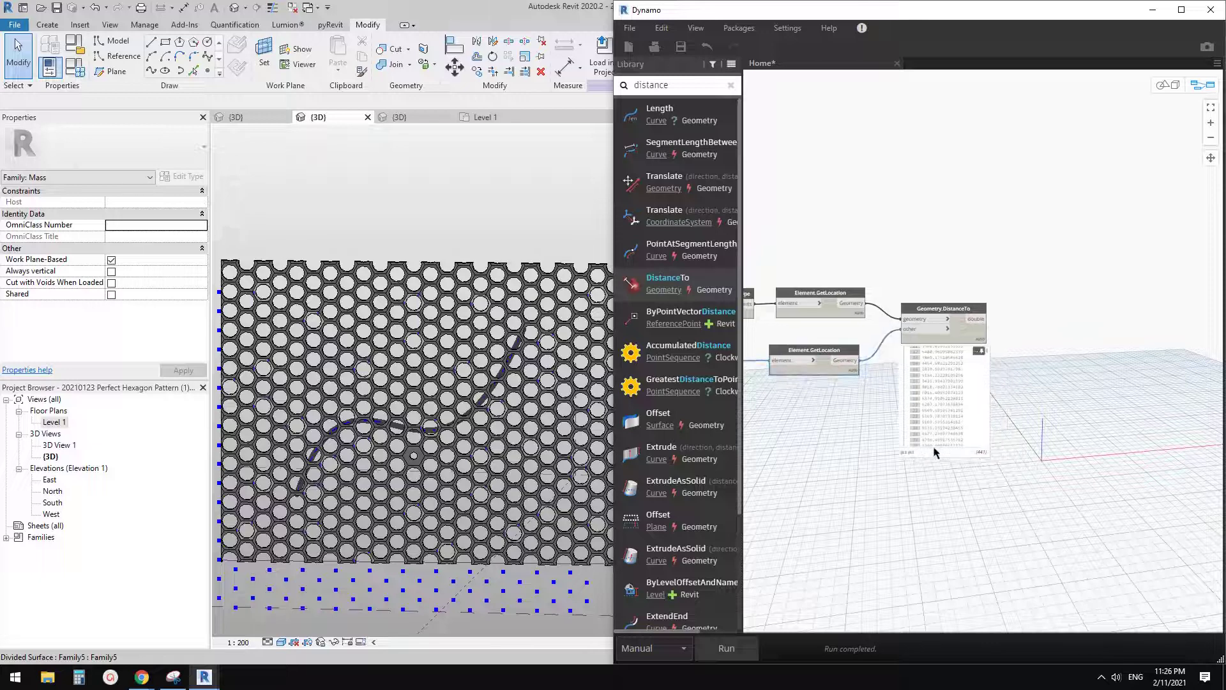
- Search the node library for "remap" and read the descriptions of the MapTo and Map nodes
click(689, 86)
key(BackSpace)
text(remap)
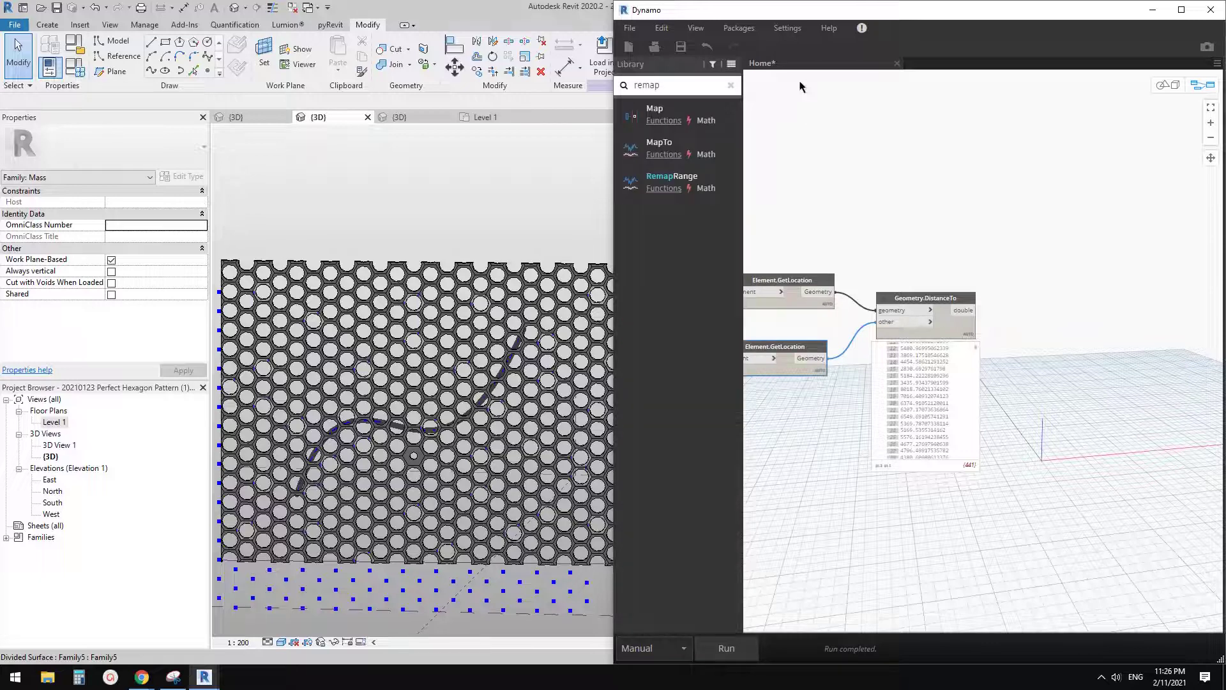
mouse_move(673, 161)
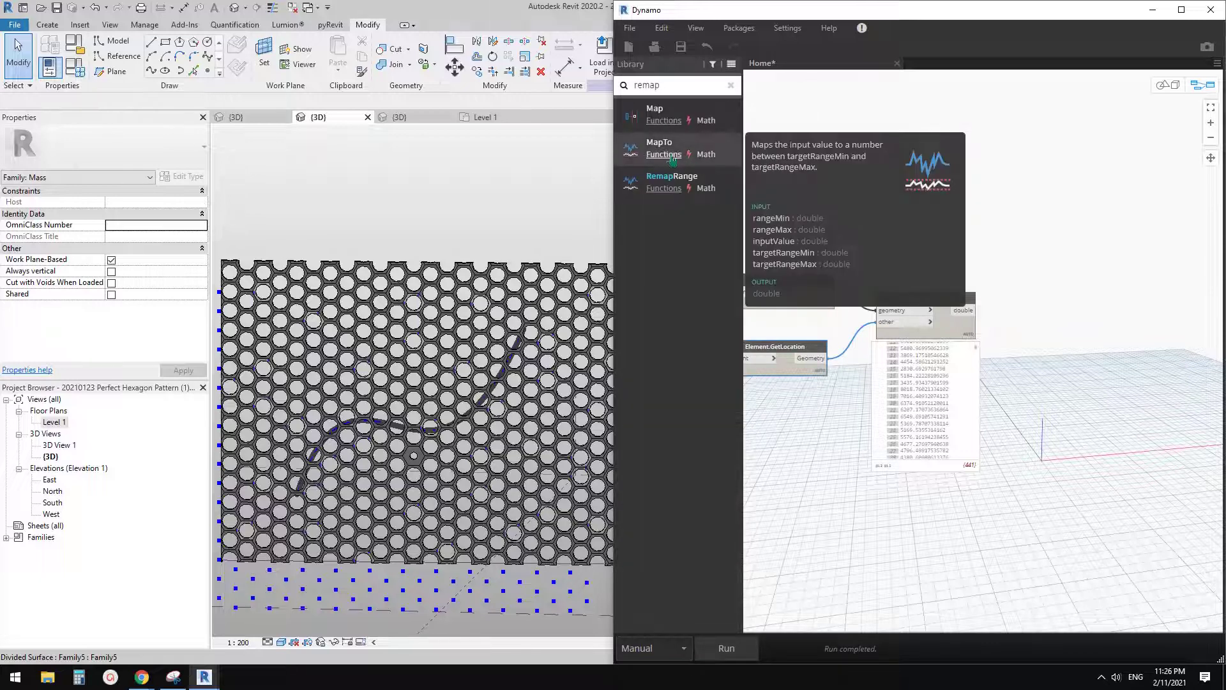
mouse_move(666, 128)
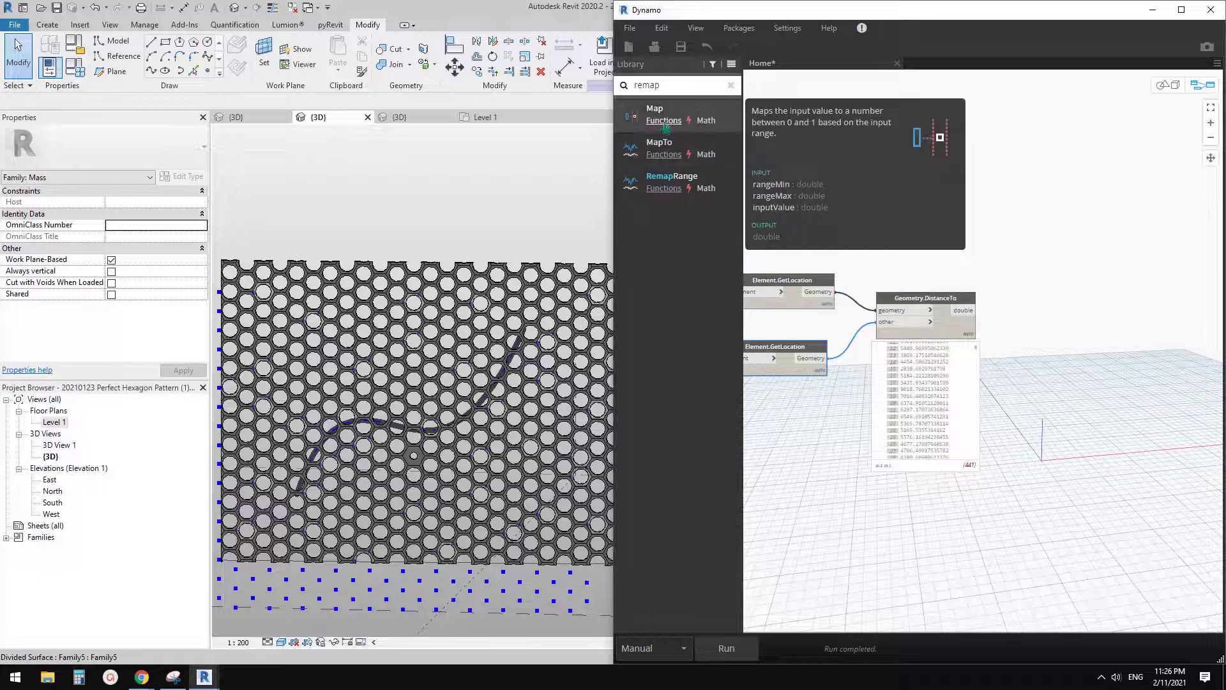
- Place a Math.Map node after Geometry.DistanceTo, leaving space between them for range values
click(664, 121)
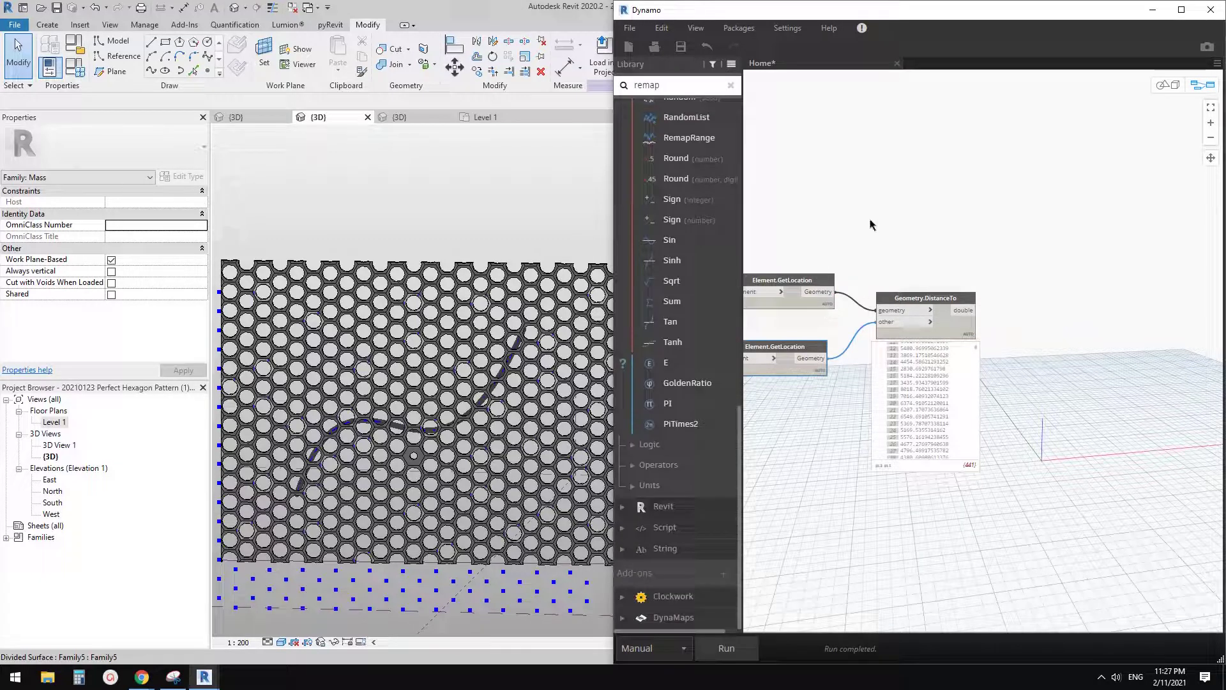
double_click(689, 84)
text(r)
click(667, 113)
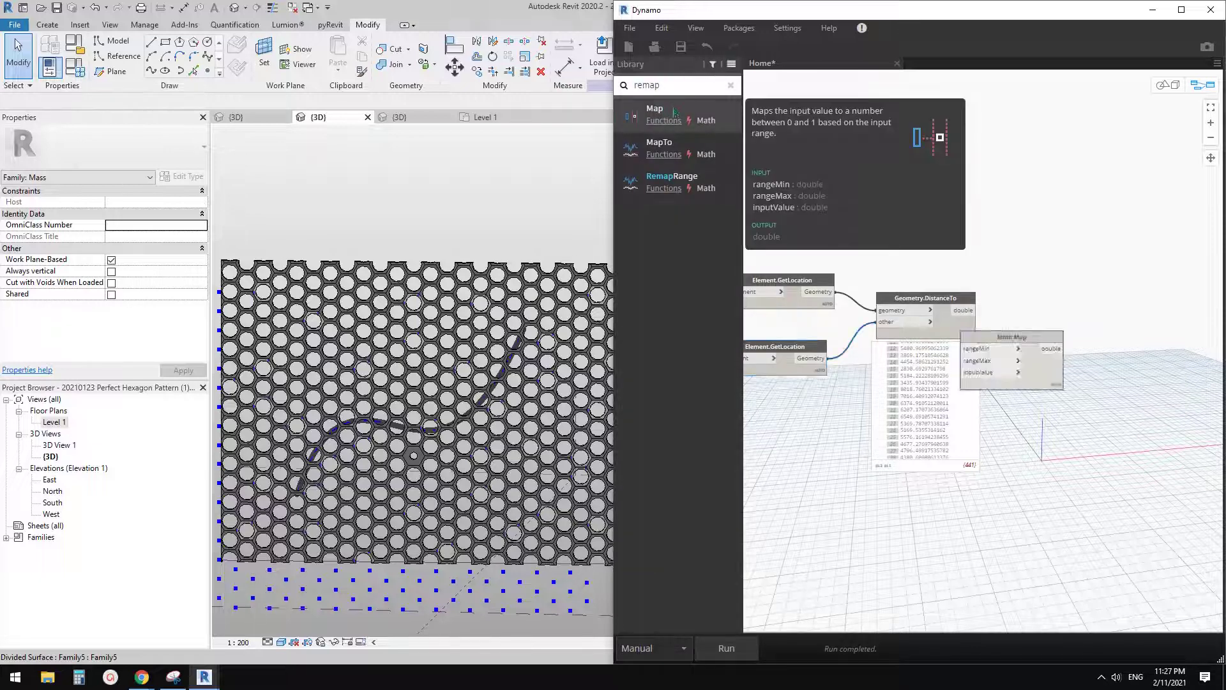
drag(1021, 342, 1057, 332)
scroll(1057, 332, up, 3)
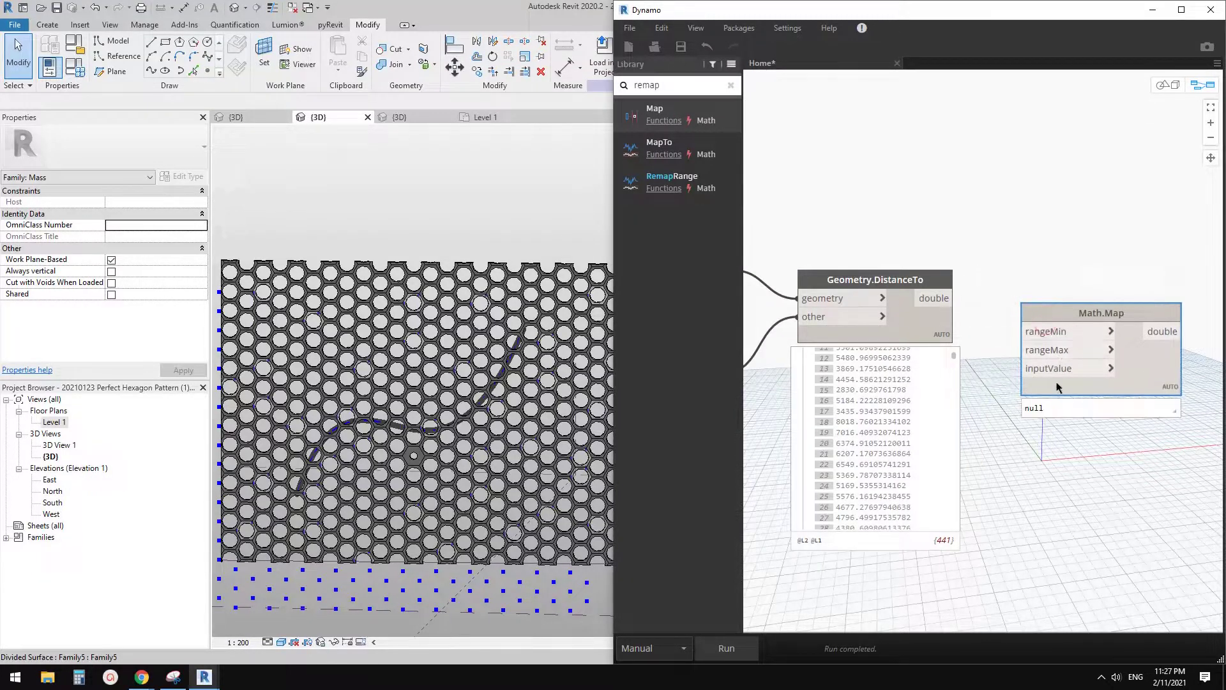
drag(1046, 315, 1082, 293)
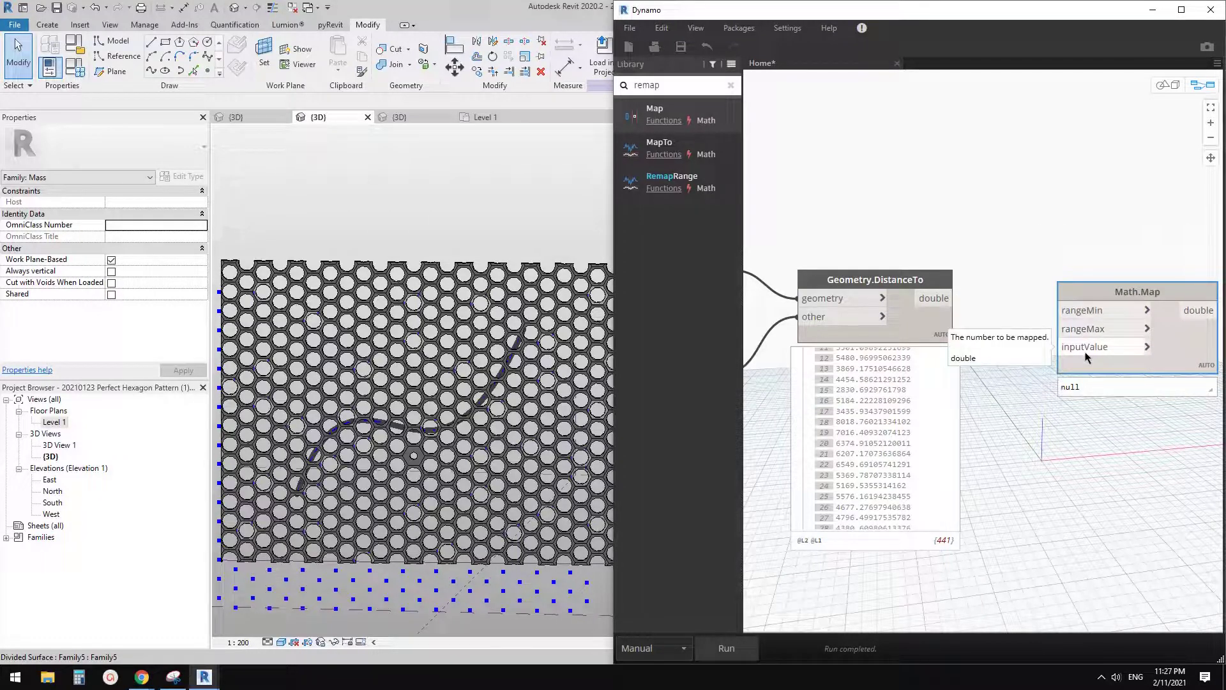
scroll(1085, 358, up, 2)
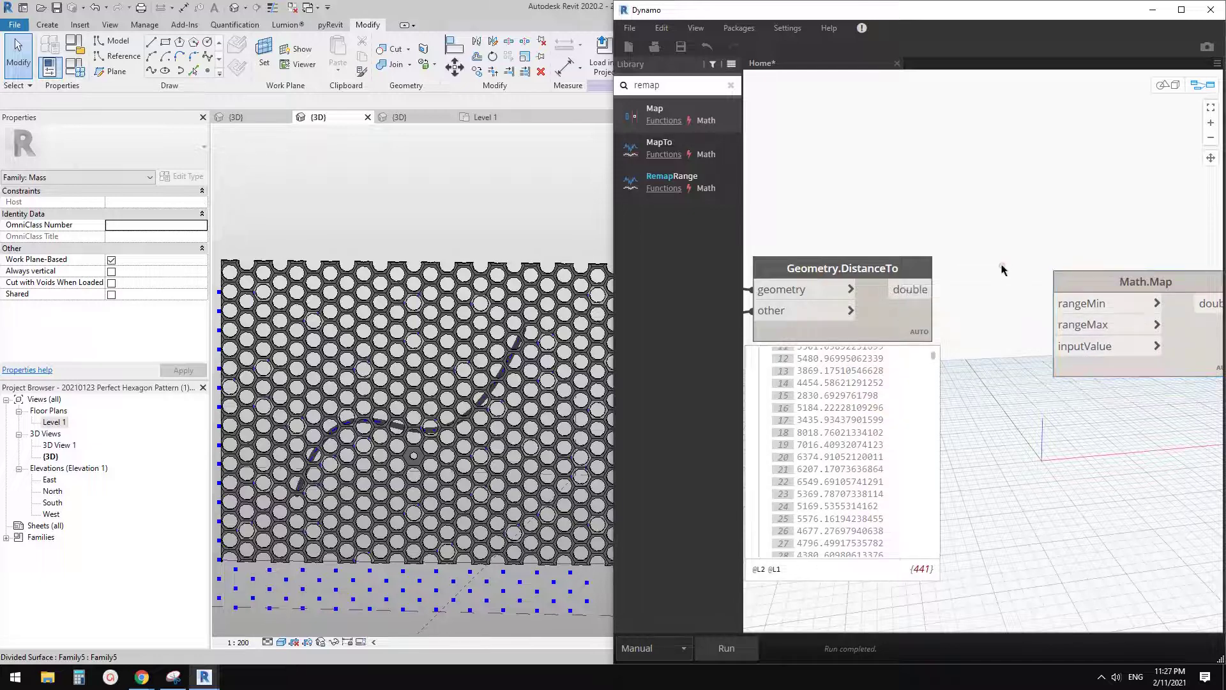
- Add a Code Block with 0 and connect it to Math.Map's rangeMin input
double_click(1011, 281)
text(0)
click(1015, 247)
drag(961, 254, 1022, 245)
click(1044, 265)
click(1085, 303)
drag(1104, 292, 1136, 277)
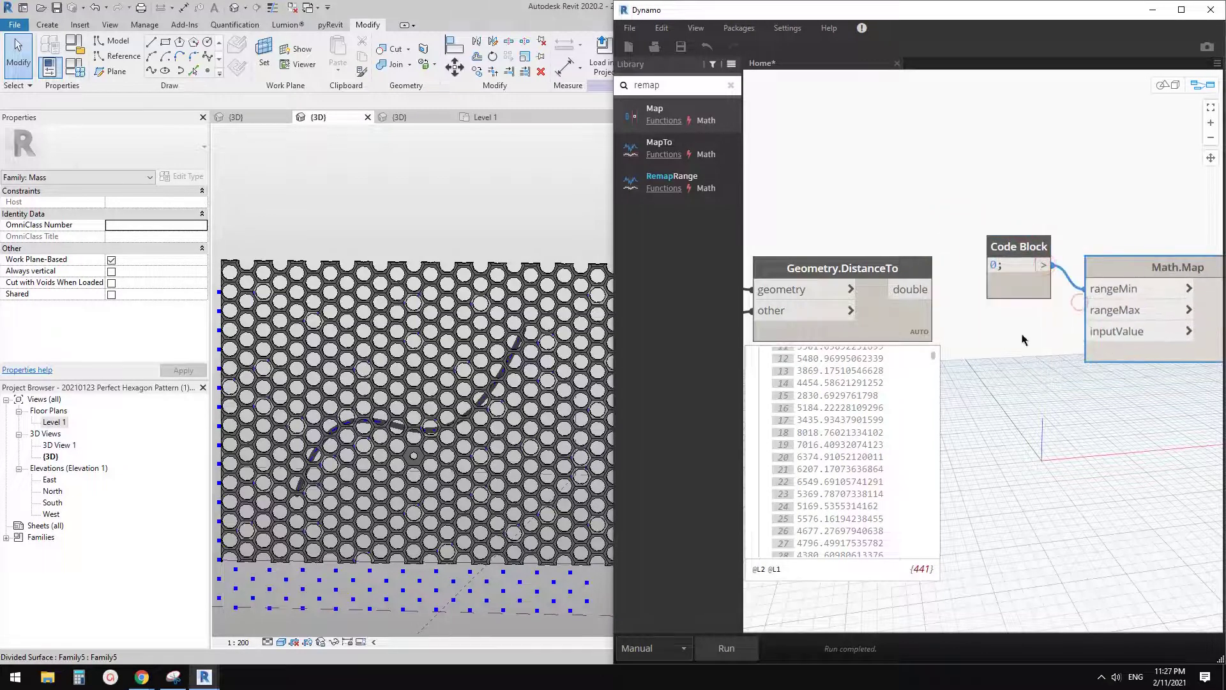
- Add a Code Block with 1 and connect it to Math.Map's rangeMax input
double_click(1028, 347)
text(1)
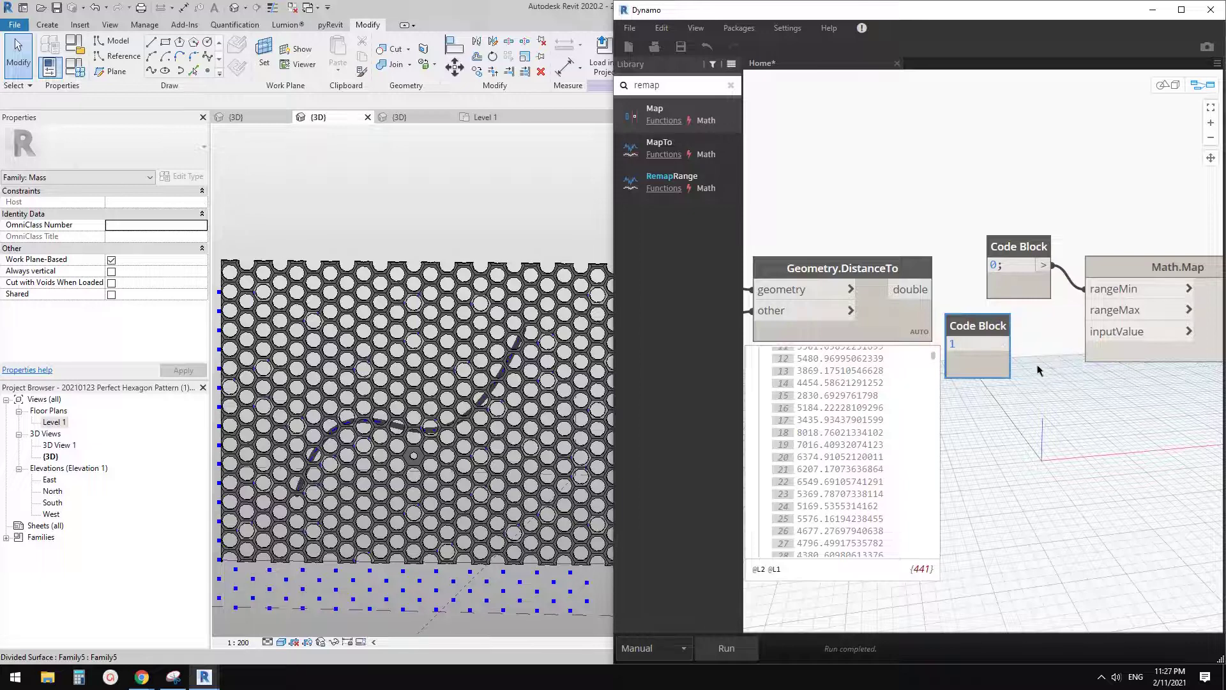
click(1038, 369)
drag(1036, 356, 1086, 309)
drag(977, 326, 1012, 318)
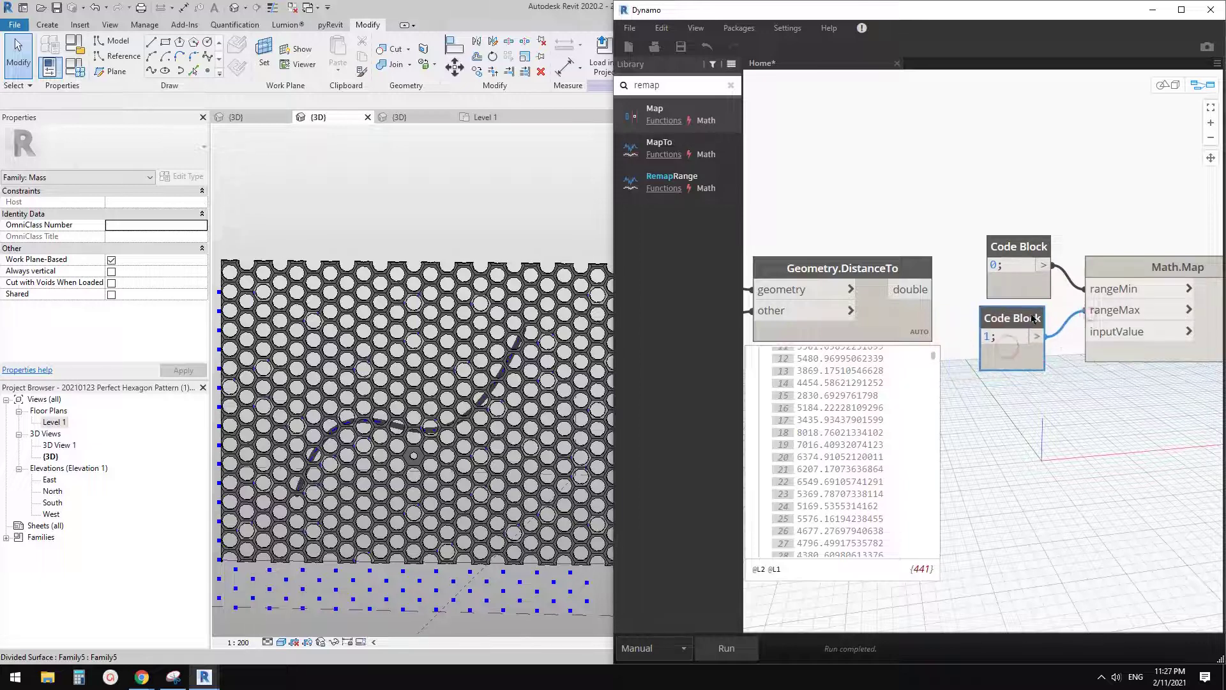
- Connect the DistanceTo output to Math.Map's inputValue and rearrange the two Code Blocks clear of the wire
click(1110, 334)
click(927, 292)
drag(1017, 248, 1018, 198)
drag(1020, 310, 1030, 263)
drag(1117, 258, 1115, 243)
scroll(1084, 361, down, 2)
middle_drag(1084, 362, 992, 358)
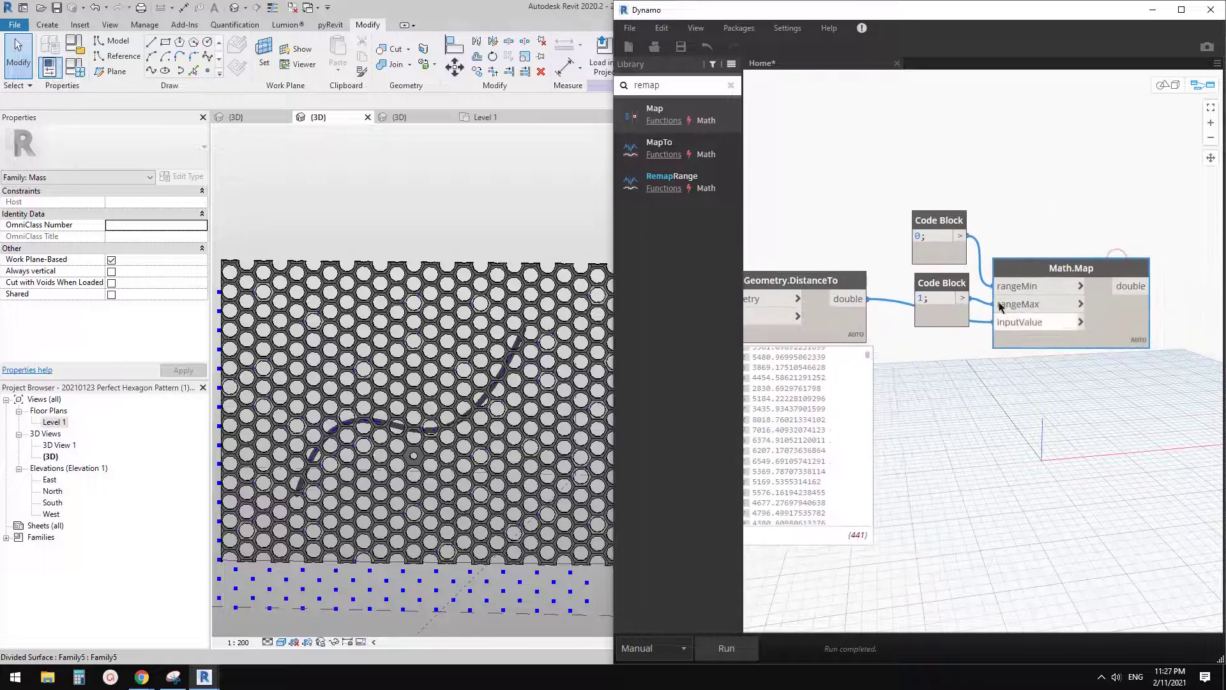
drag(939, 241, 941, 218)
drag(943, 304, 943, 279)
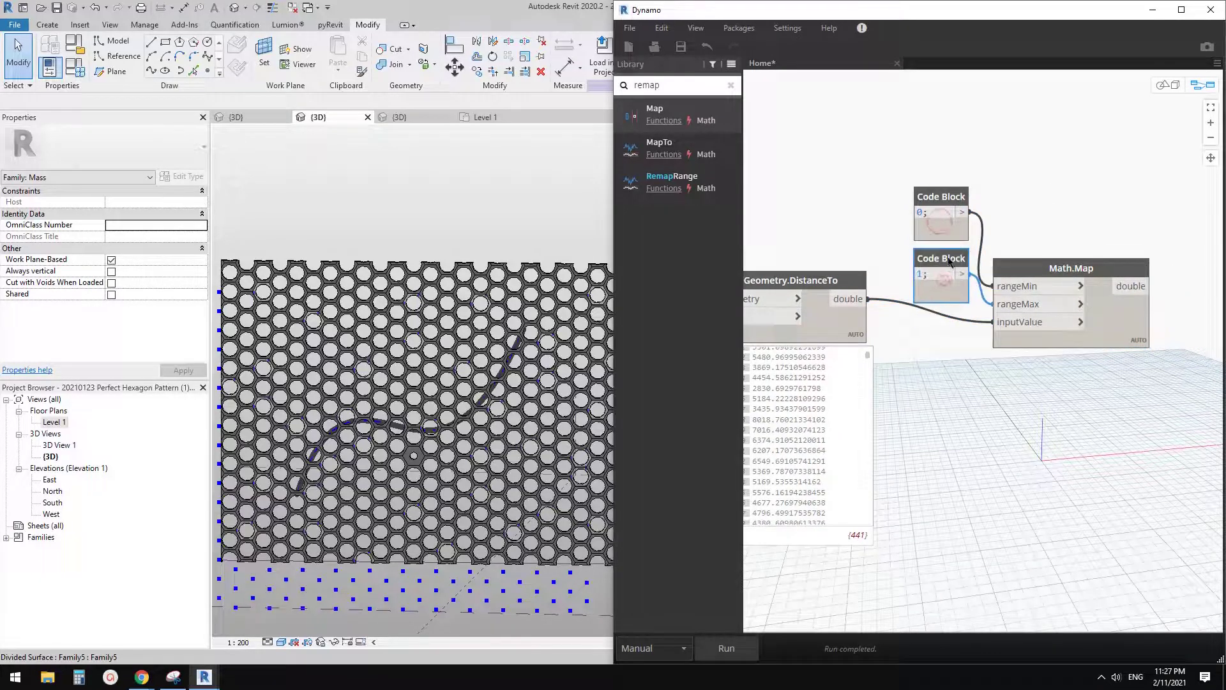
click(1071, 264)
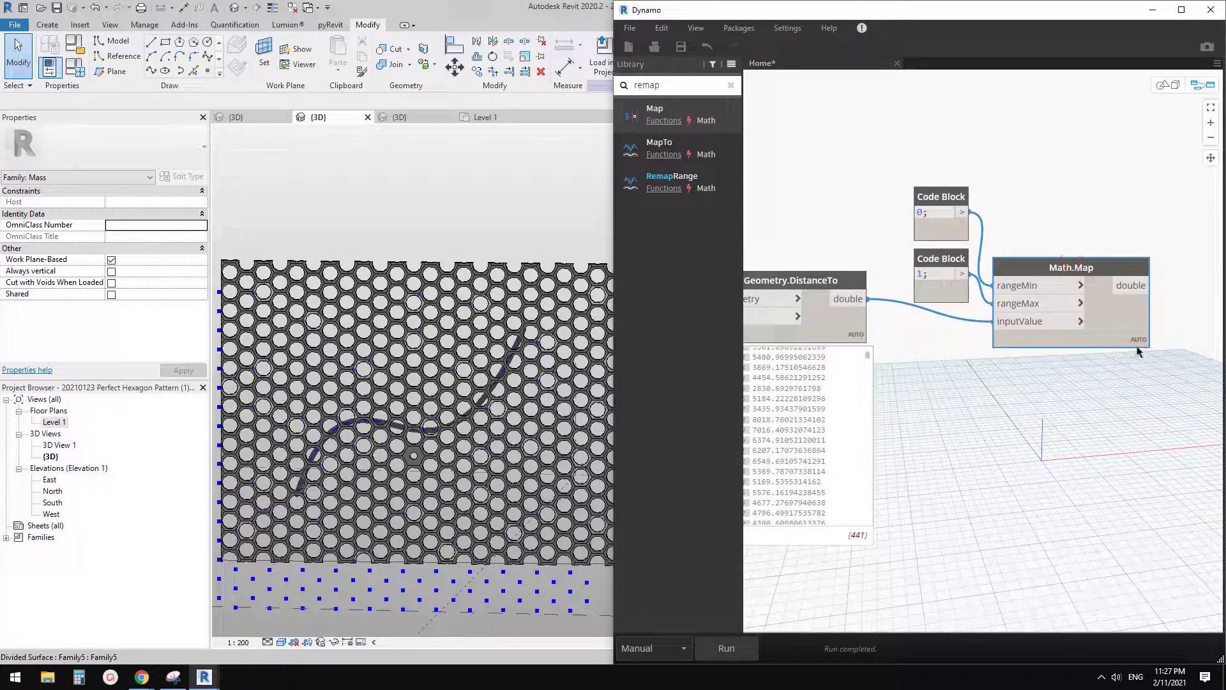
- Pin the Math.Map result preview and examine the list of mapped values
mouse_move(1141, 360)
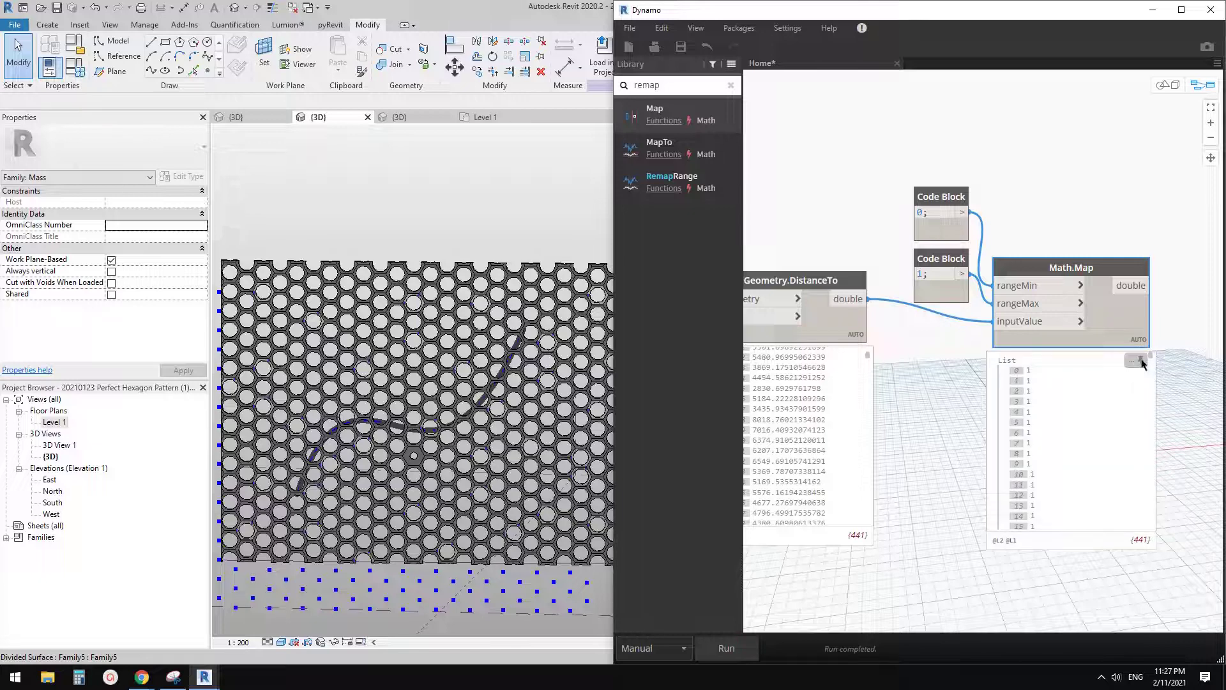
click(1140, 362)
scroll(1068, 444, down, 15)
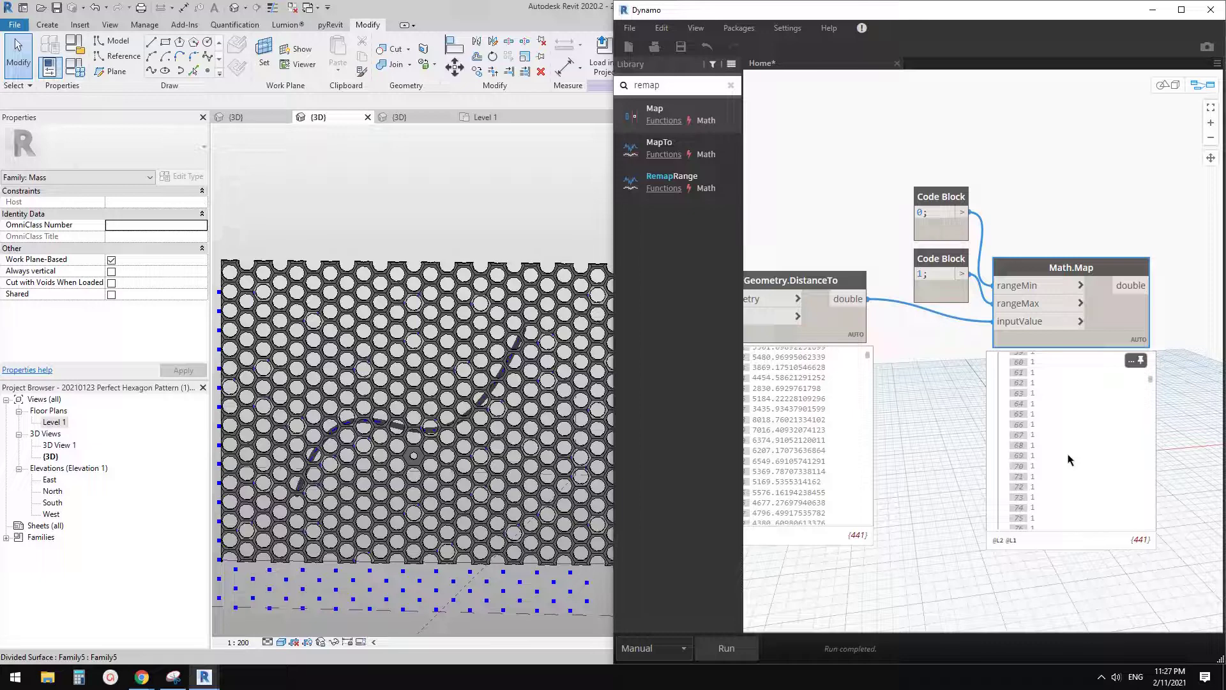
- Delete the Math.Map node and its two Code Blocks
click(939, 362)
click(1056, 269)
key(Delete)
drag(1014, 168, 947, 298)
key(Delete)
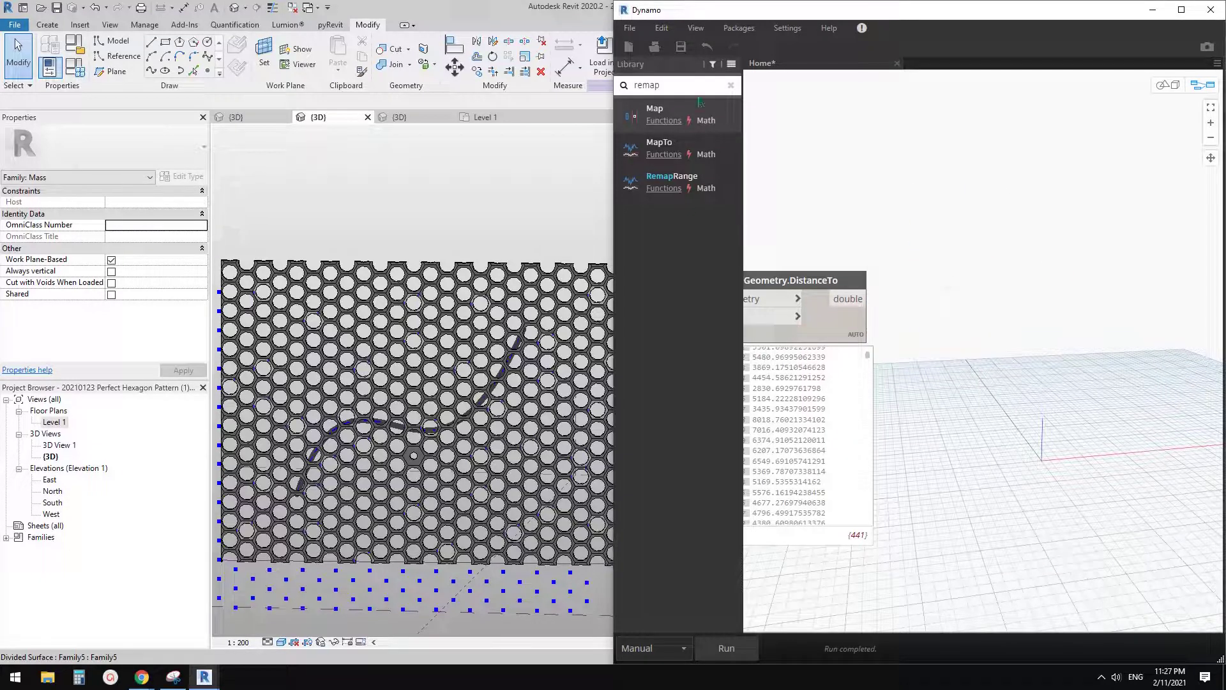
- Place a Math.RemapRange node after Geometry.DistanceTo and connect the distances to its numbers input
click(680, 185)
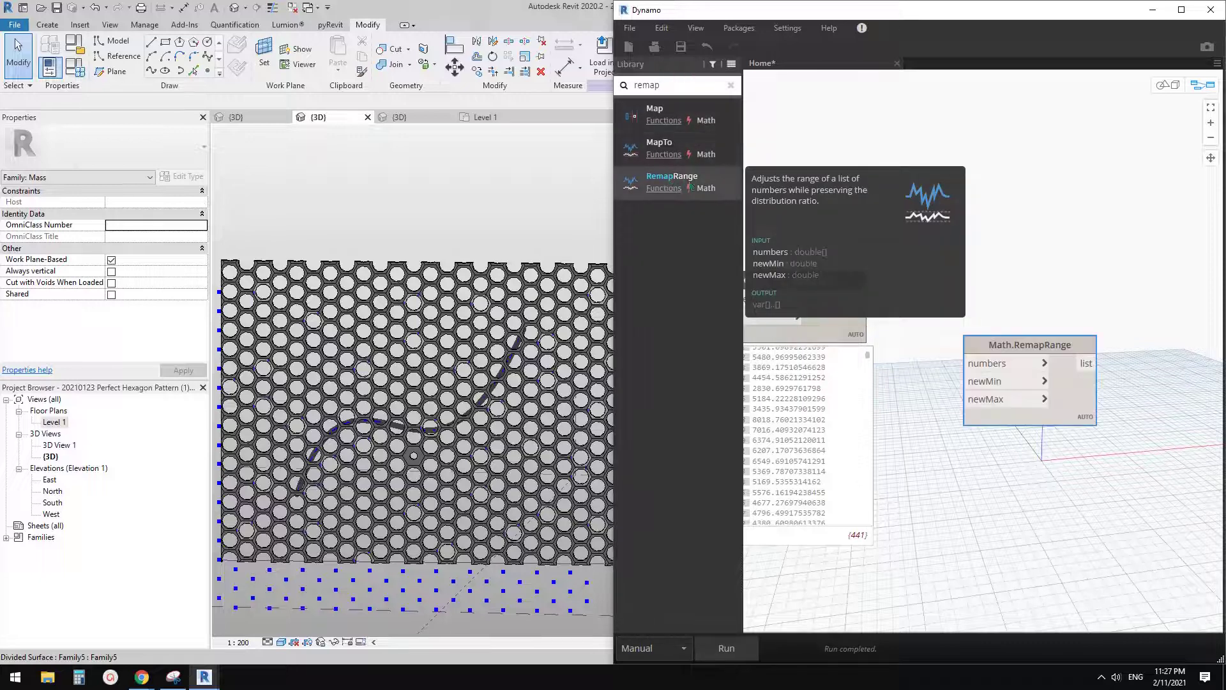
drag(1011, 392, 1001, 339)
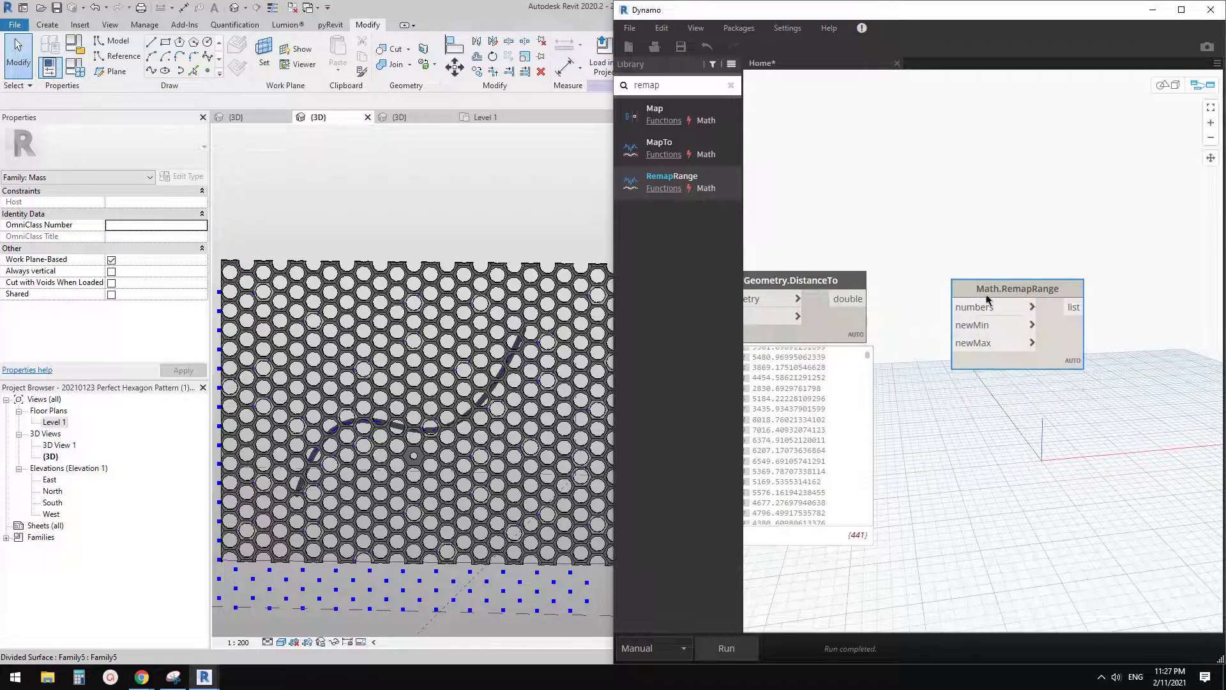
drag(978, 312, 965, 298)
click(965, 299)
click(855, 298)
- Add two Code Blocks with the values 0 and 1 near Math.RemapRange, moving that node to make room
double_click(909, 354)
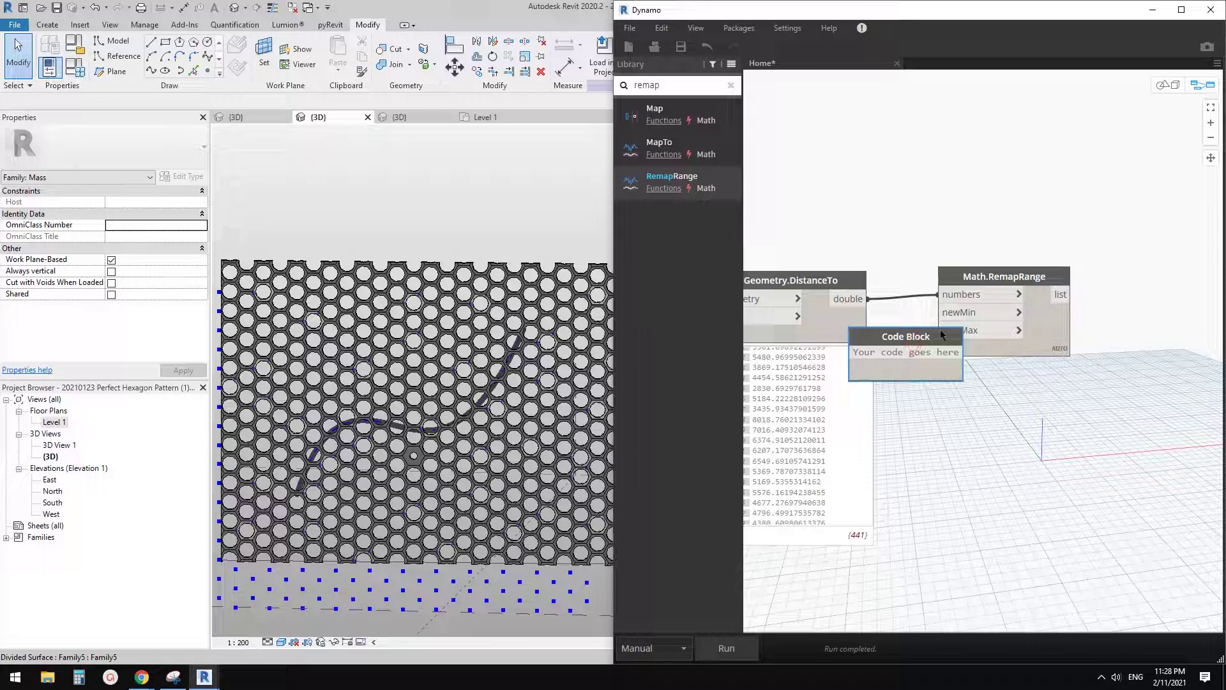
text(0)
click(910, 238)
drag(981, 276, 1019, 274)
double_click(912, 405)
text(1)
click(924, 439)
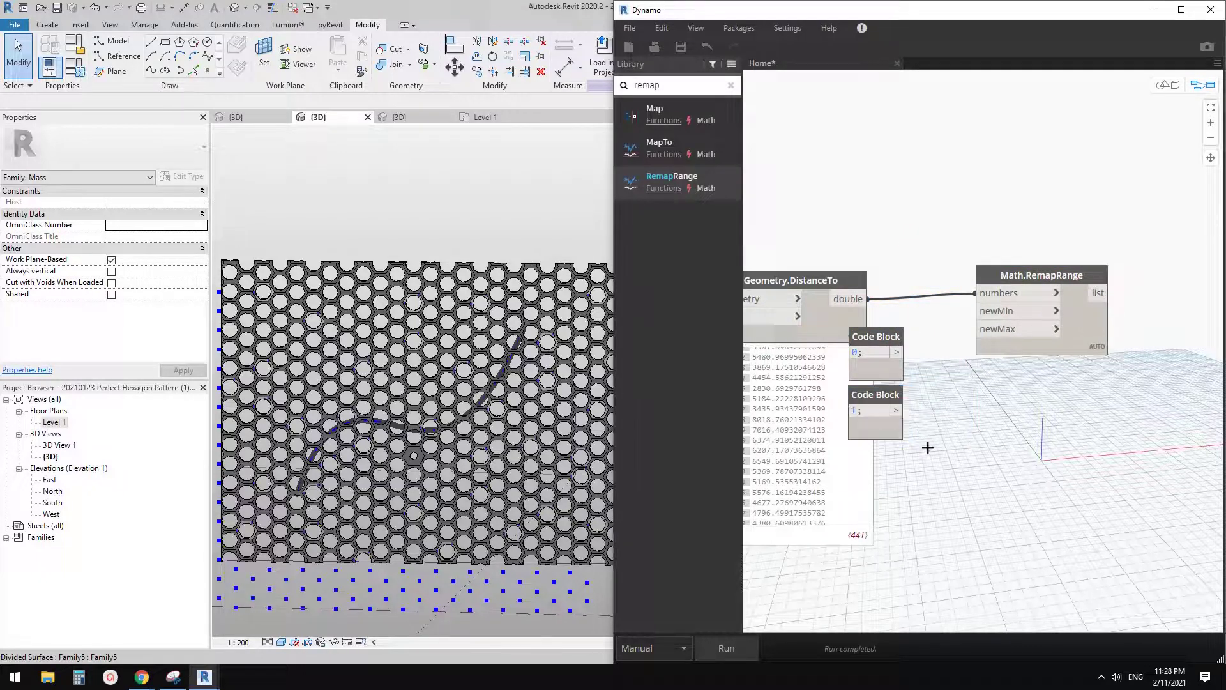
- Connect the 0 Code Block to newMin and the 1 Code Block to newMax, placing both beside Math.RemapRange
click(897, 410)
click(975, 329)
click(897, 352)
click(975, 311)
drag(876, 337, 910, 321)
drag(893, 404, 935, 401)
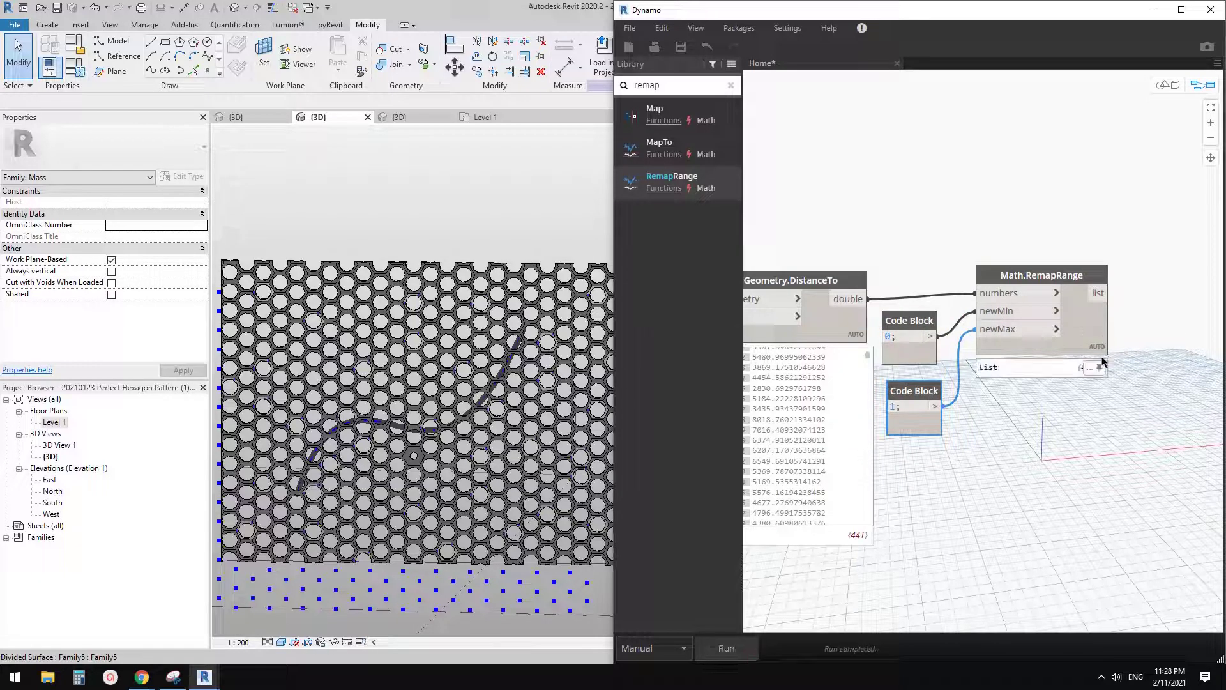
- Examine the remapped distance values through the end of the Math.RemapRange preview list
click(1031, 340)
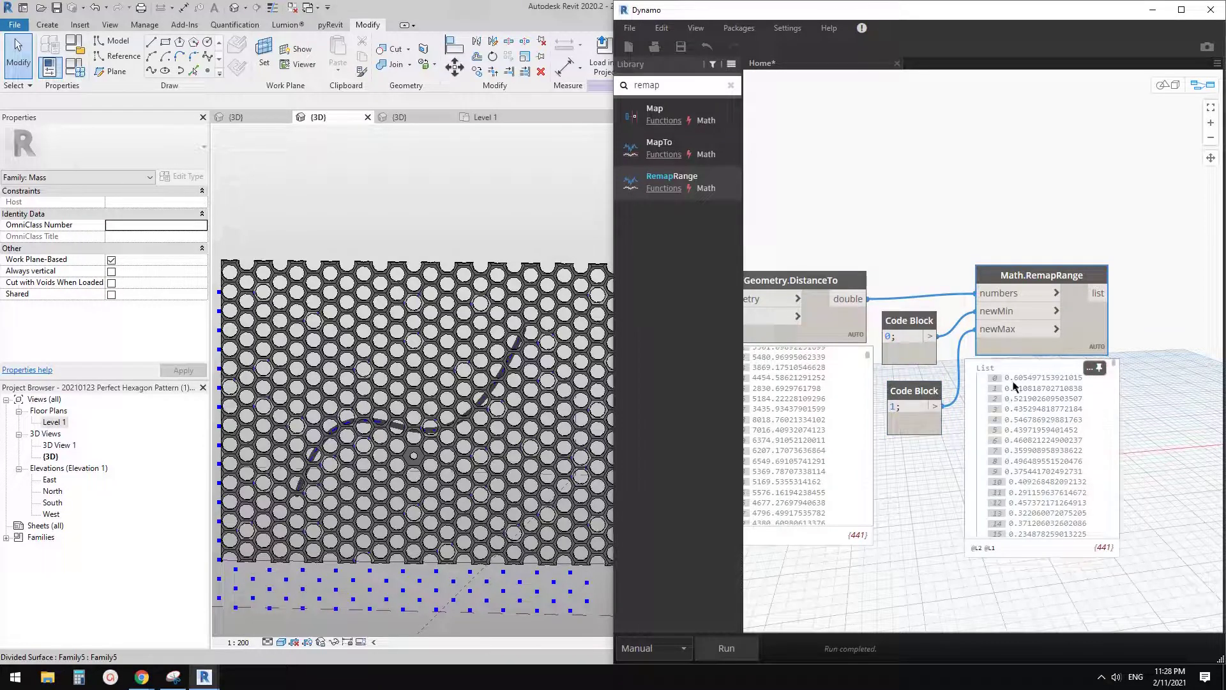
scroll(1020, 407, down, 10)
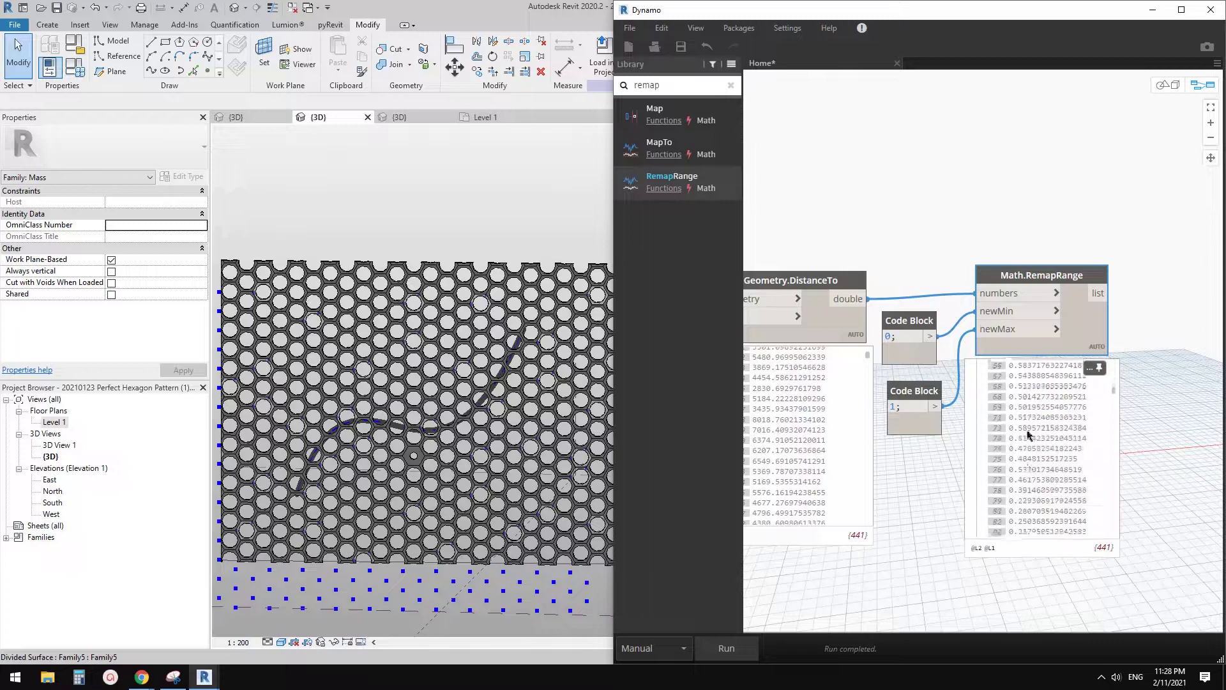
scroll(1027, 433, down, 8)
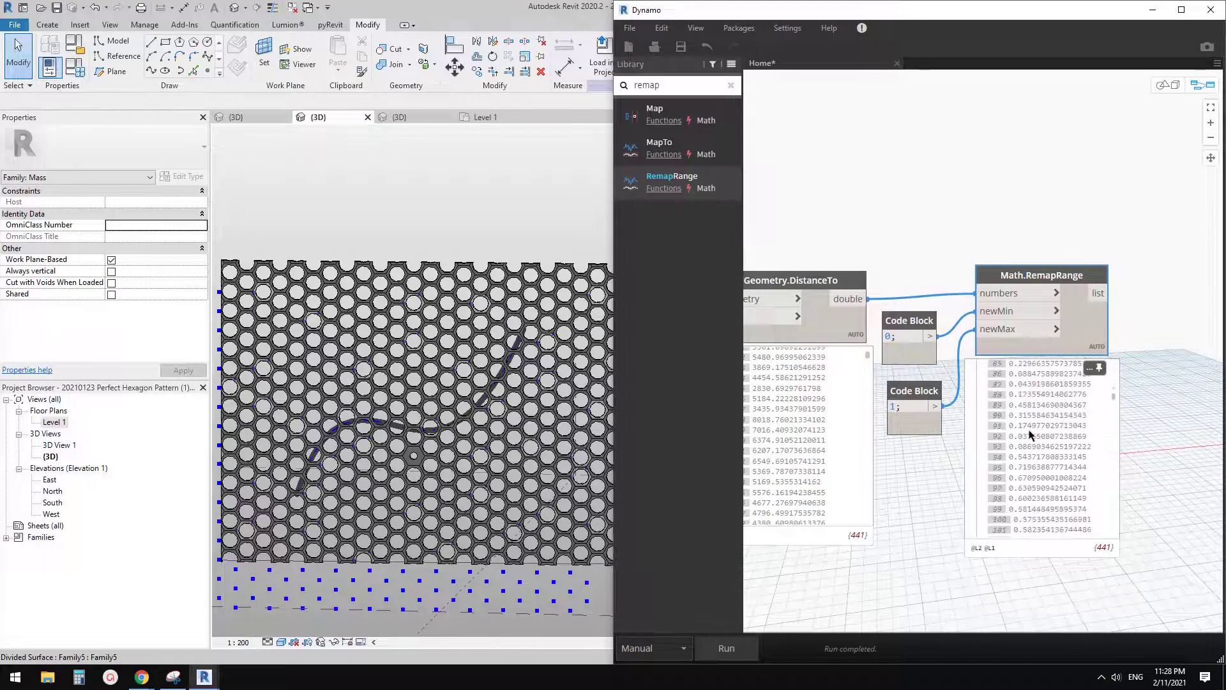
scroll(1035, 445, down, 15)
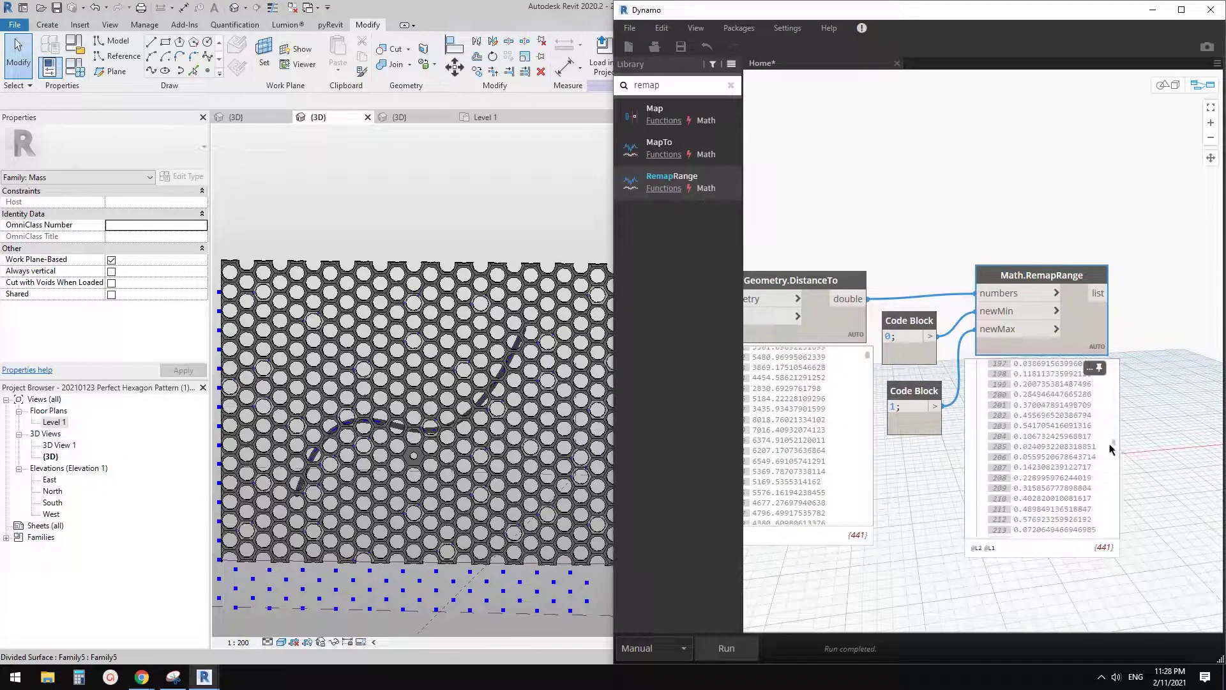
scroll(1110, 477, down, 20)
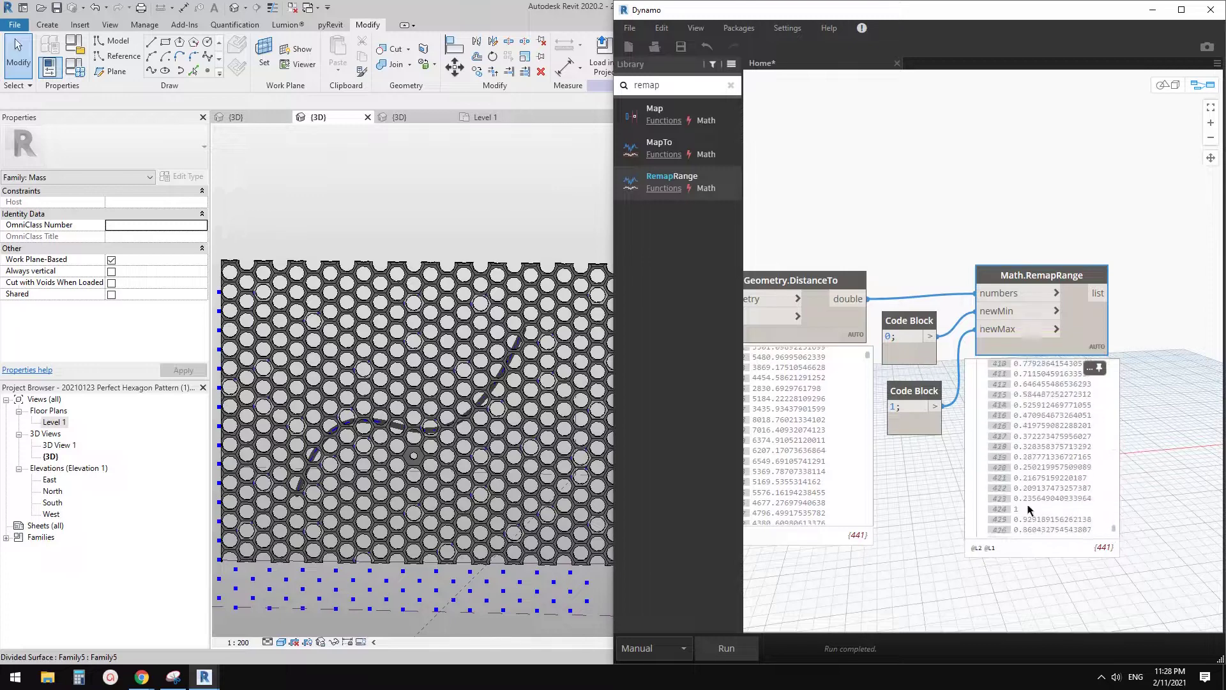
- Move the All Elements of Family Type node above the row of the Family Types and Element.GetLocation nodes
scroll(1016, 244, up, 2)
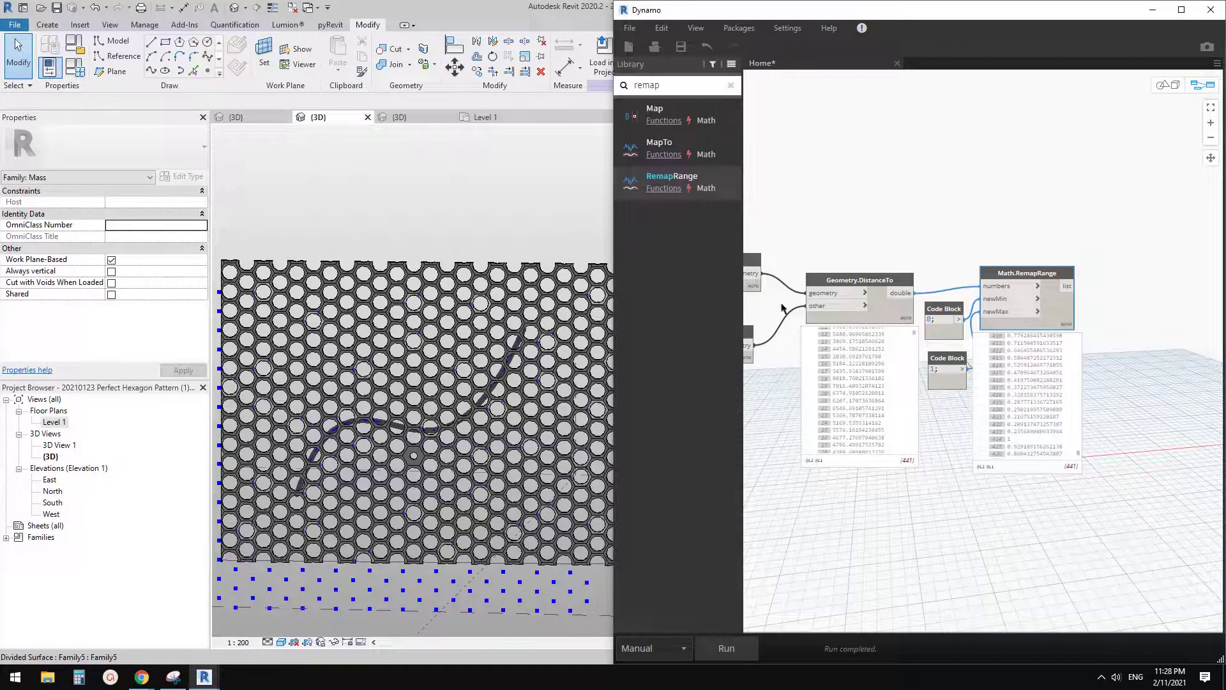
scroll(939, 216, down, 3)
middle_drag(875, 213, 1024, 222)
scroll(885, 216, up, 3)
middle_drag(873, 214, 975, 207)
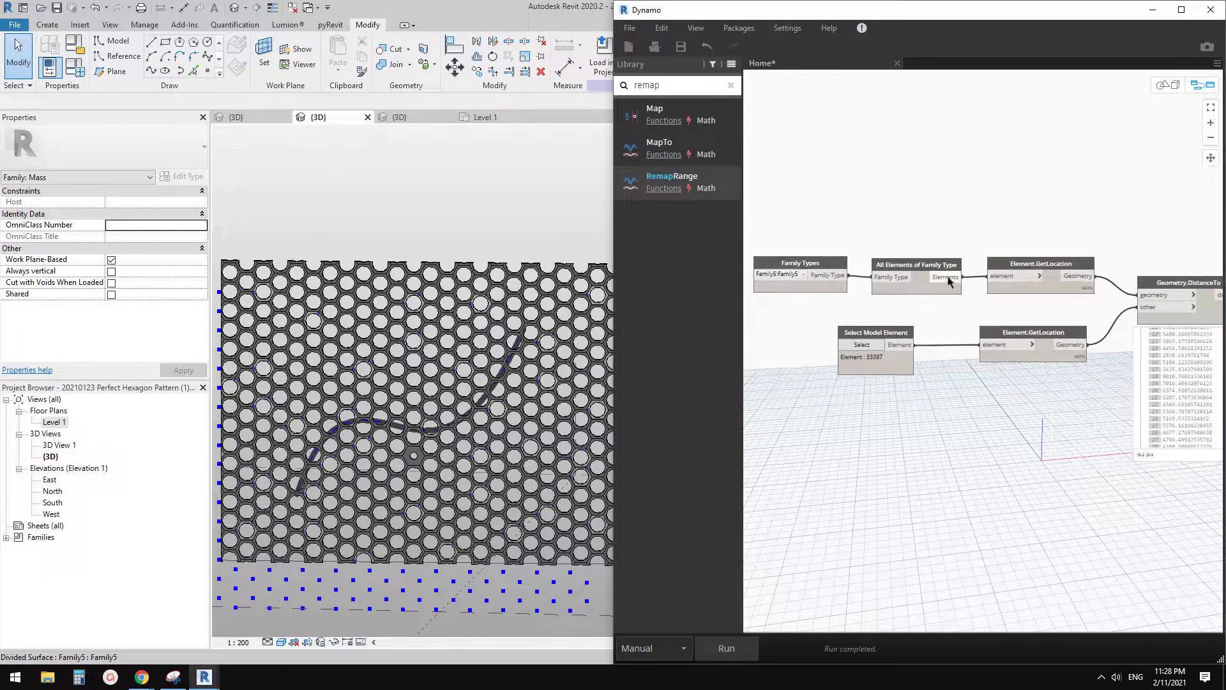
drag(942, 268, 942, 232)
scroll(978, 246, down, 3)
middle_drag(1111, 194, 1043, 208)
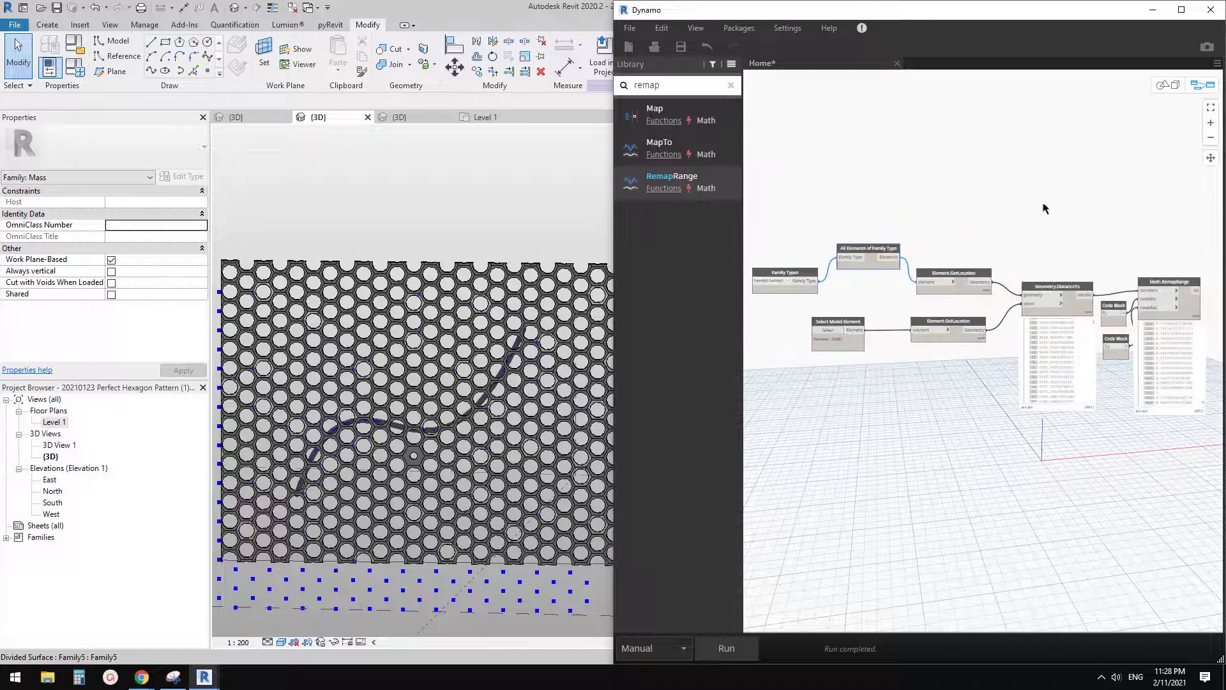
- Search for "setpara", place an Element.SetParameterByName node above the graph, and connect the family type Elements to its element input
scroll(966, 213, up, 1)
right_click(969, 214)
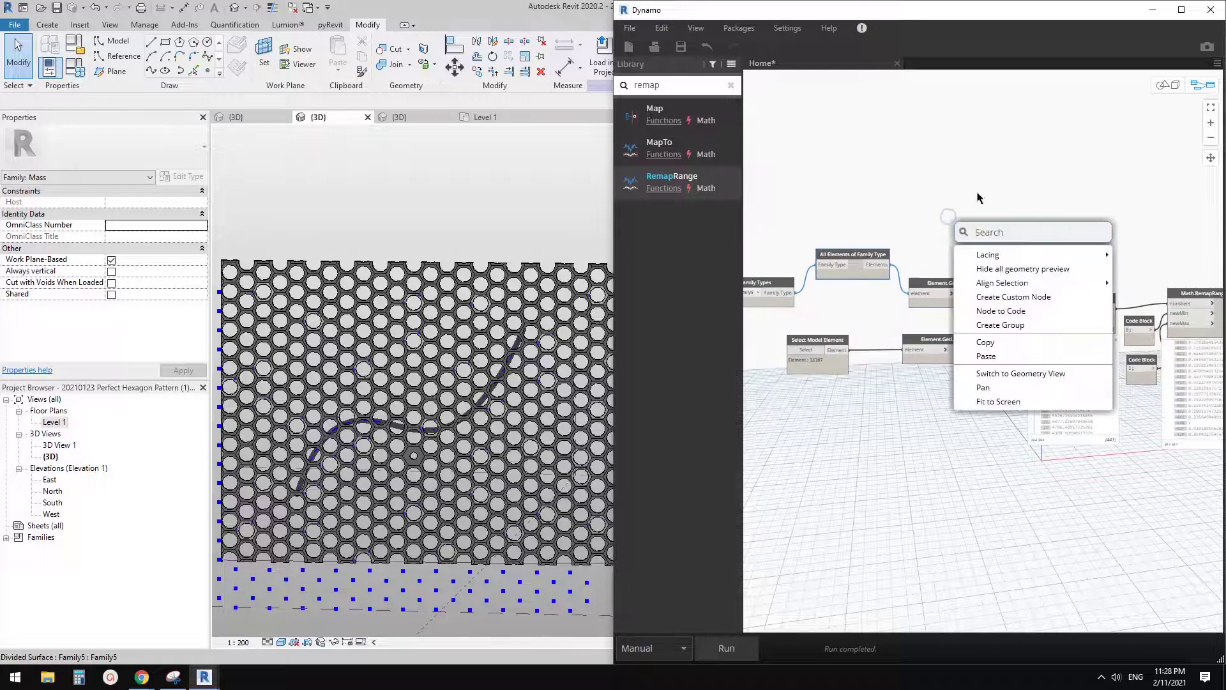
text(setpara)
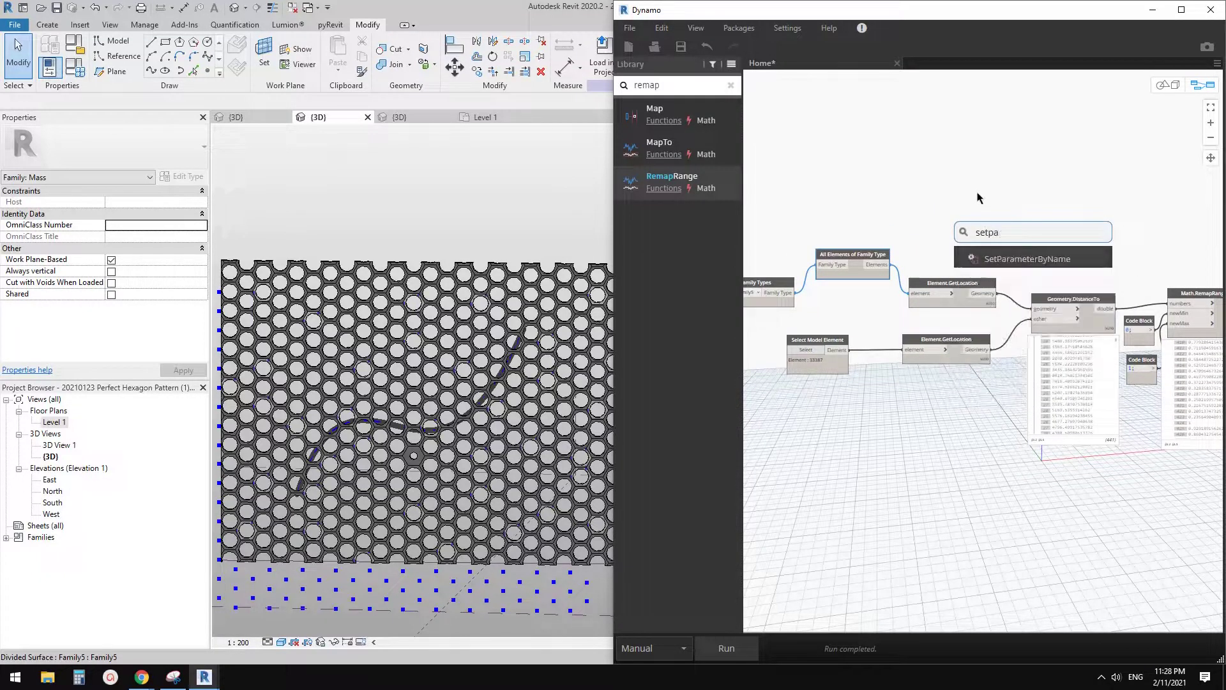
click(1025, 259)
click(1013, 275)
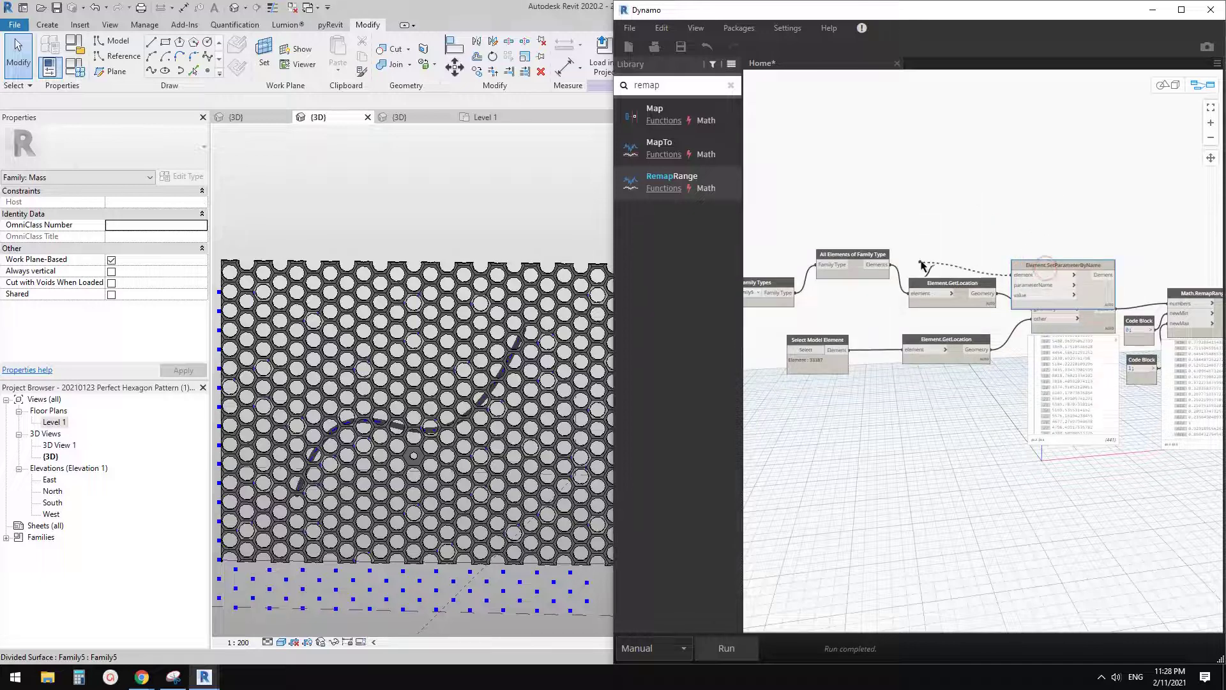
click(887, 264)
scroll(1029, 243, up, 3)
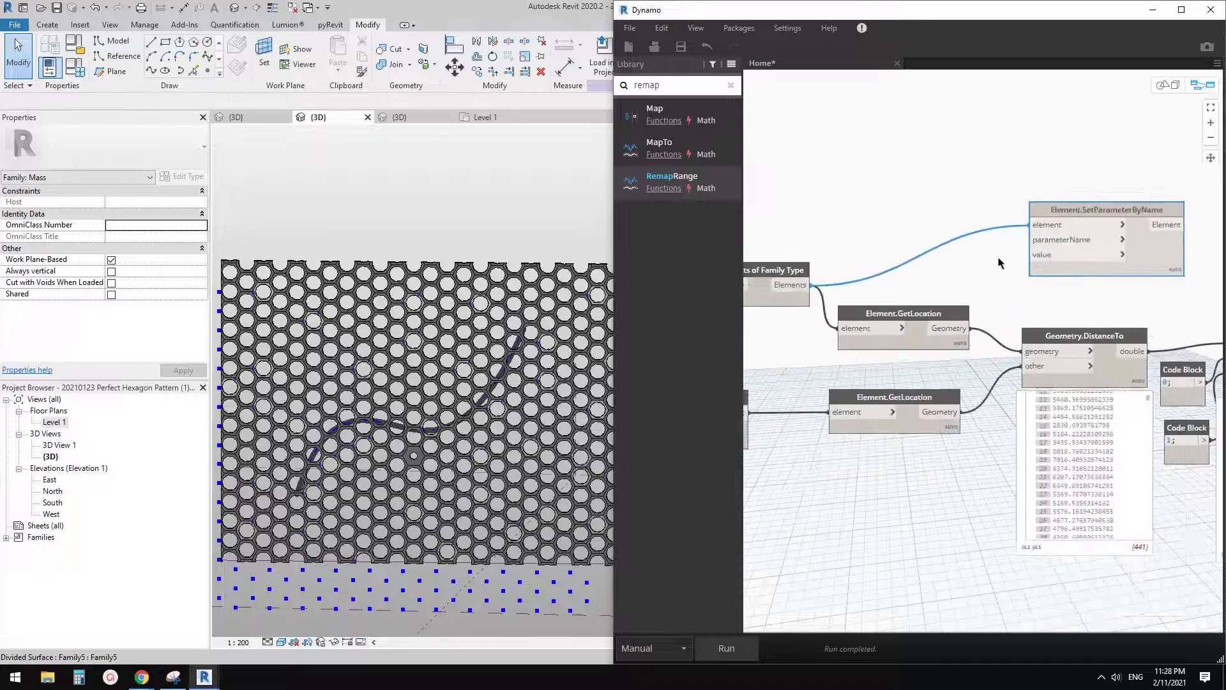
- Add a "pct" Code Block, connect it to parameterName of Element.SetParameterByName, and shift that node slightly away from the Code Block
scroll(951, 256, down, 2)
click(481, 304)
double_click(922, 281)
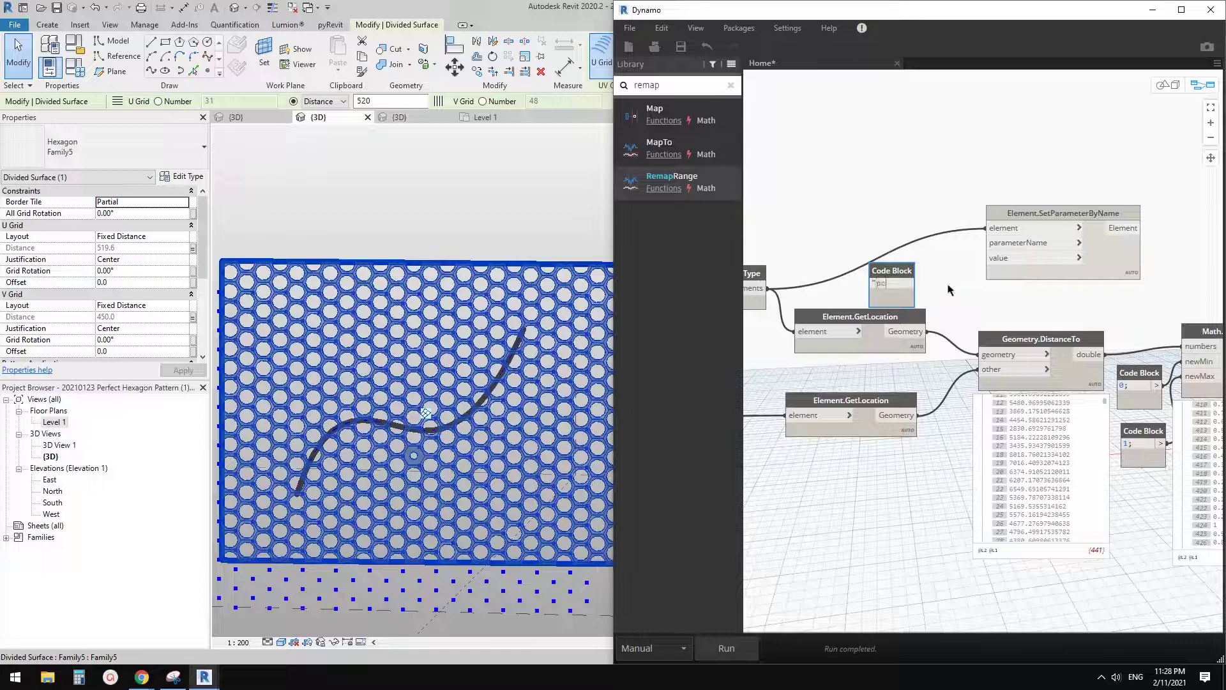
click(947, 280)
click(909, 282)
click(997, 244)
drag(1057, 213, 1095, 200)
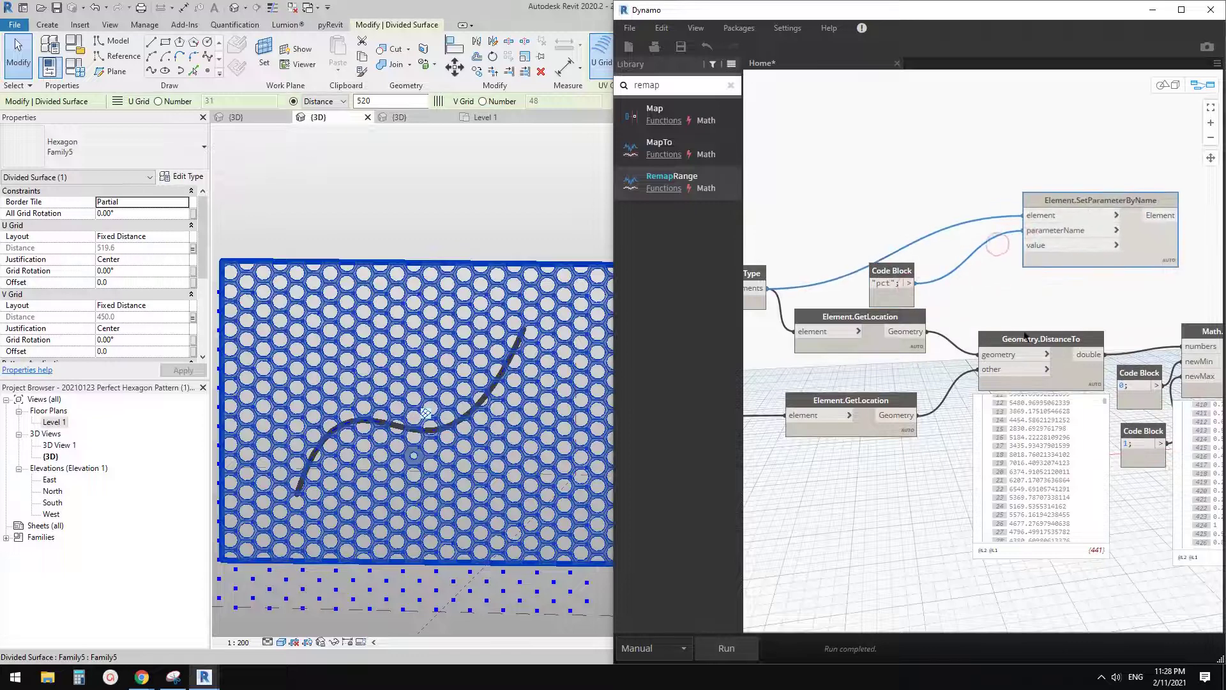
- Connect the Math.RemapRange list output to the value input of Element.SetParameterByName and run the graph
scroll(1043, 310, down, 1)
right_click(1020, 275)
click(1084, 305)
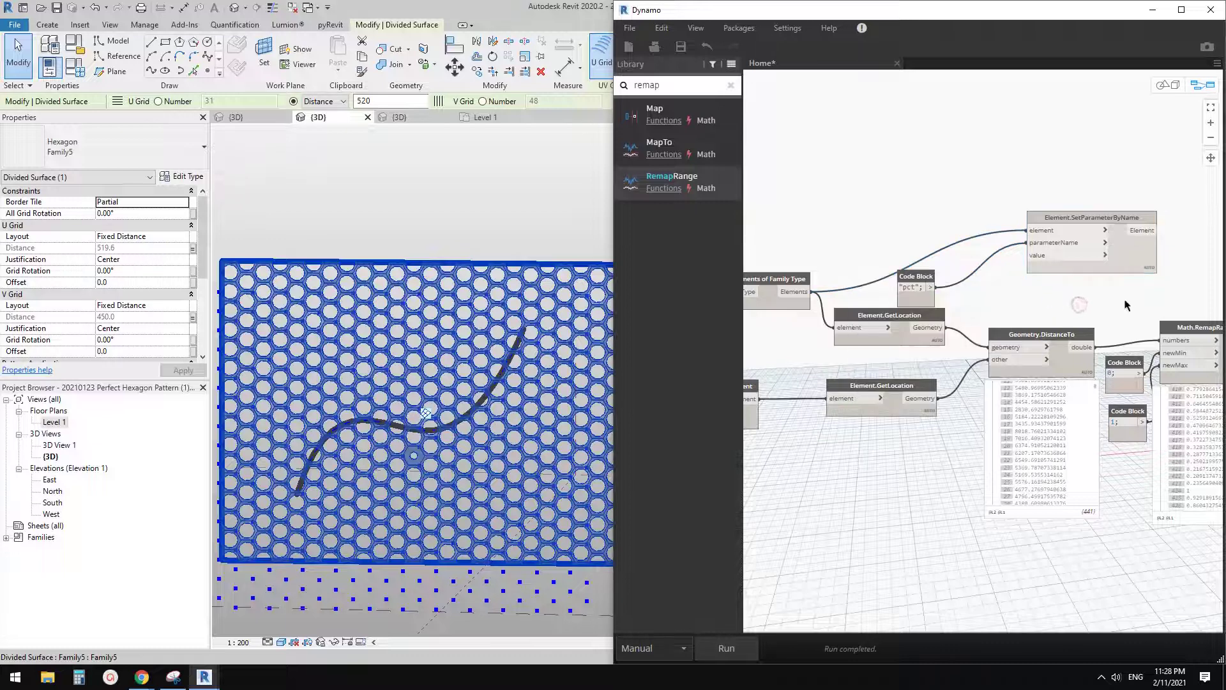
middle_drag(1132, 300, 946, 299)
click(1062, 341)
drag(1064, 340, 849, 255)
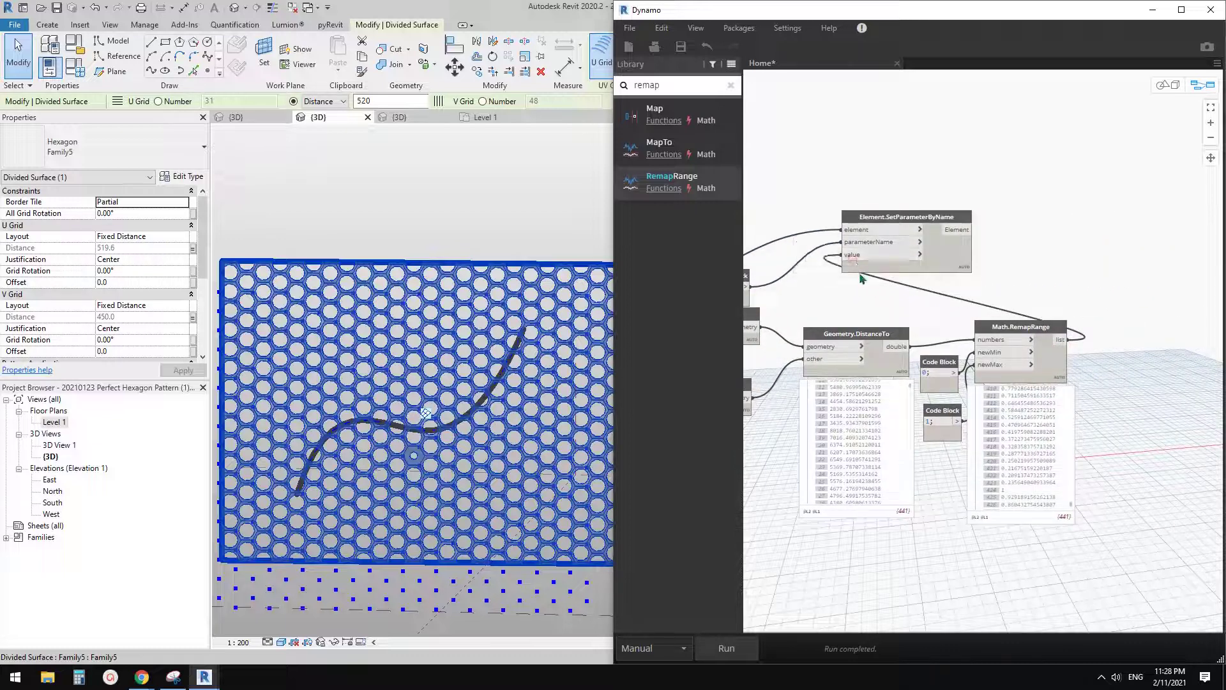
click(726, 648)
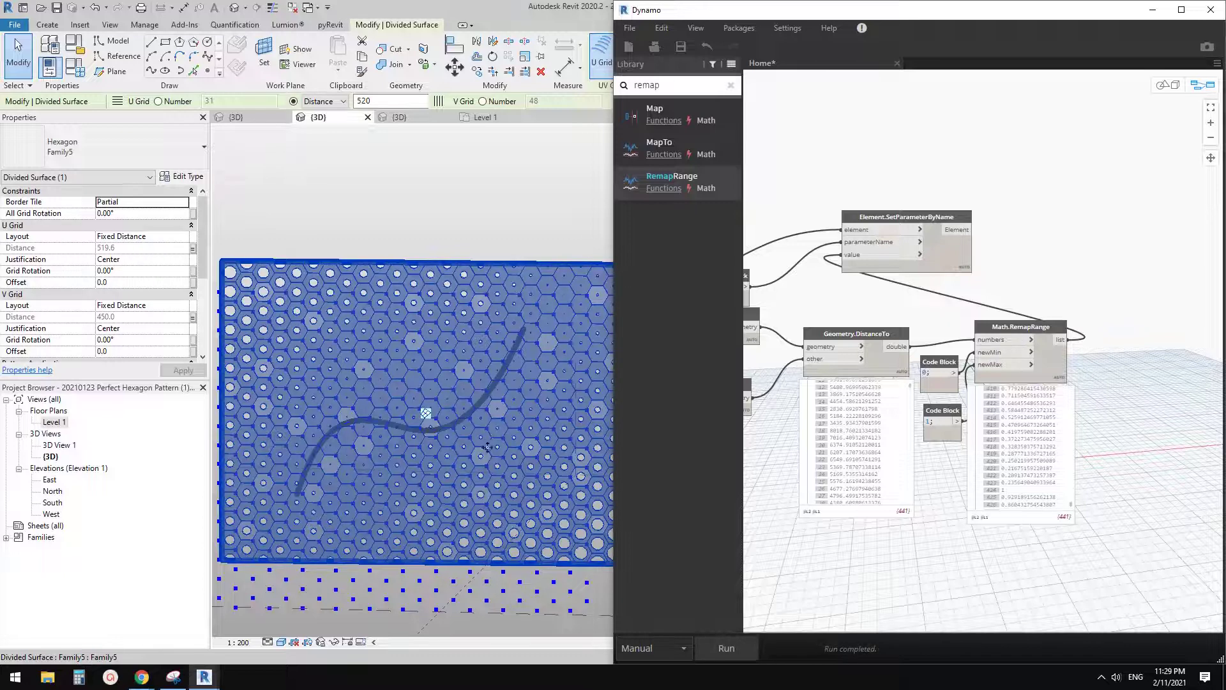
click(536, 211)
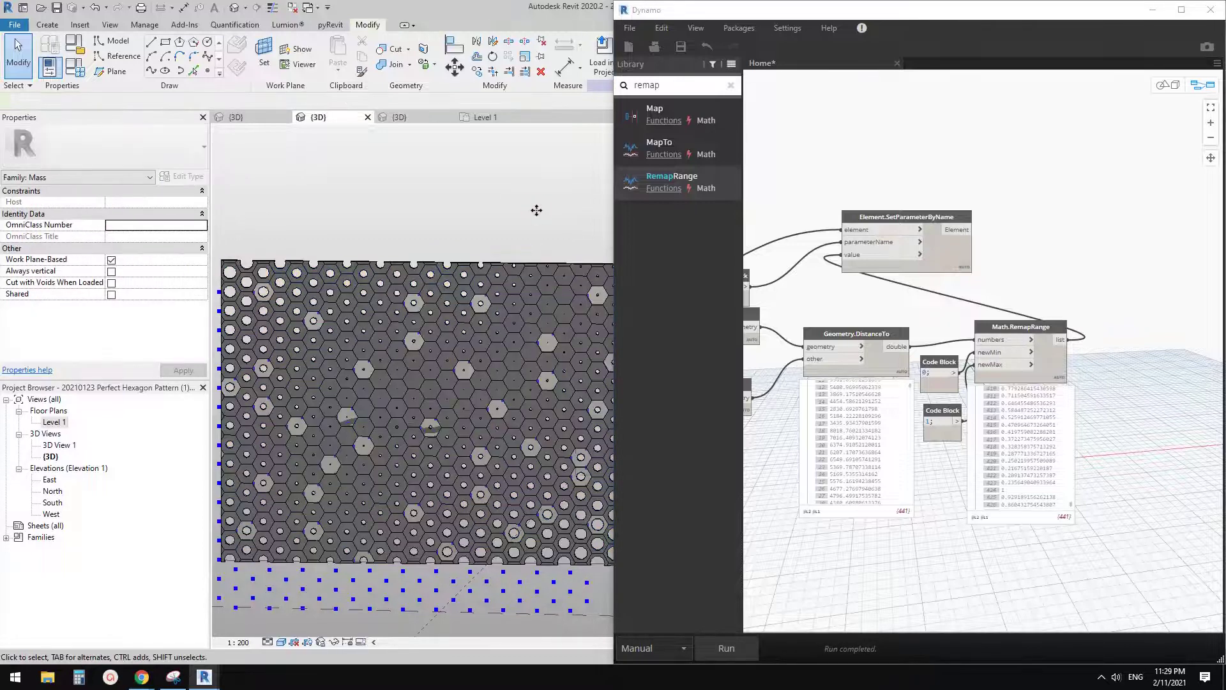
- Compare the facade's perforation pattern with the reference building image in the Google Docs document, and return to Revit to examine the panels
shift+middle_drag(534, 230, 486, 338)
mouse_move(142, 676)
click(189, 620)
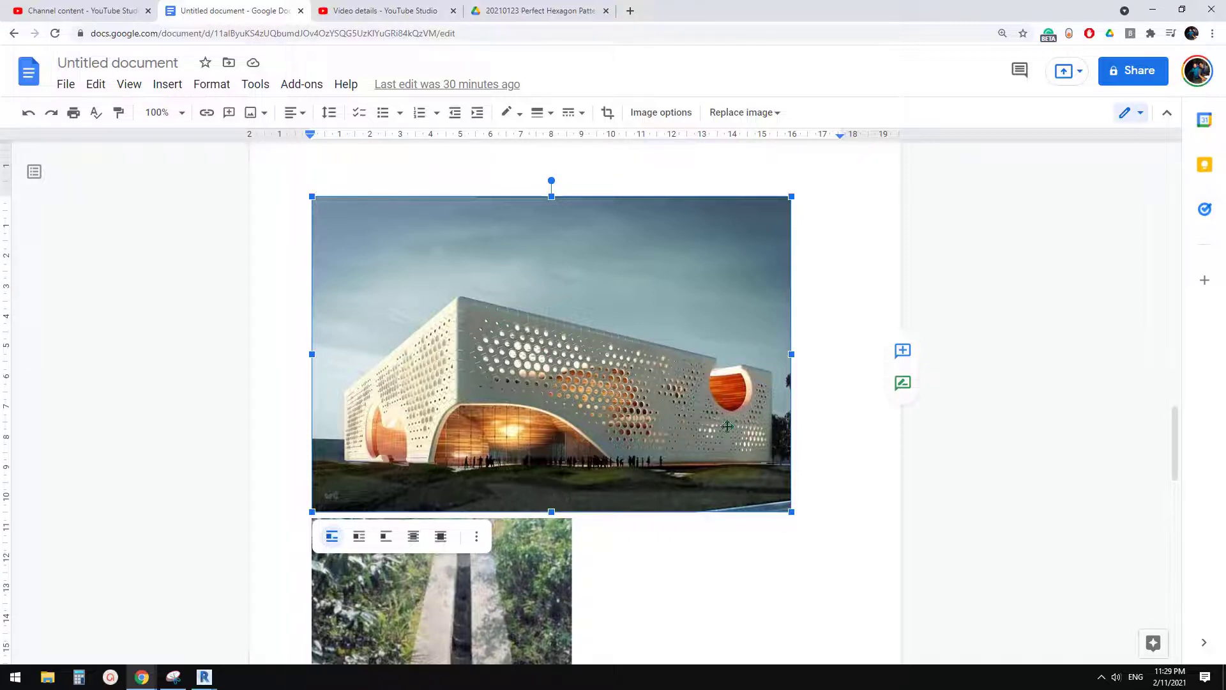
mouse_move(204, 677)
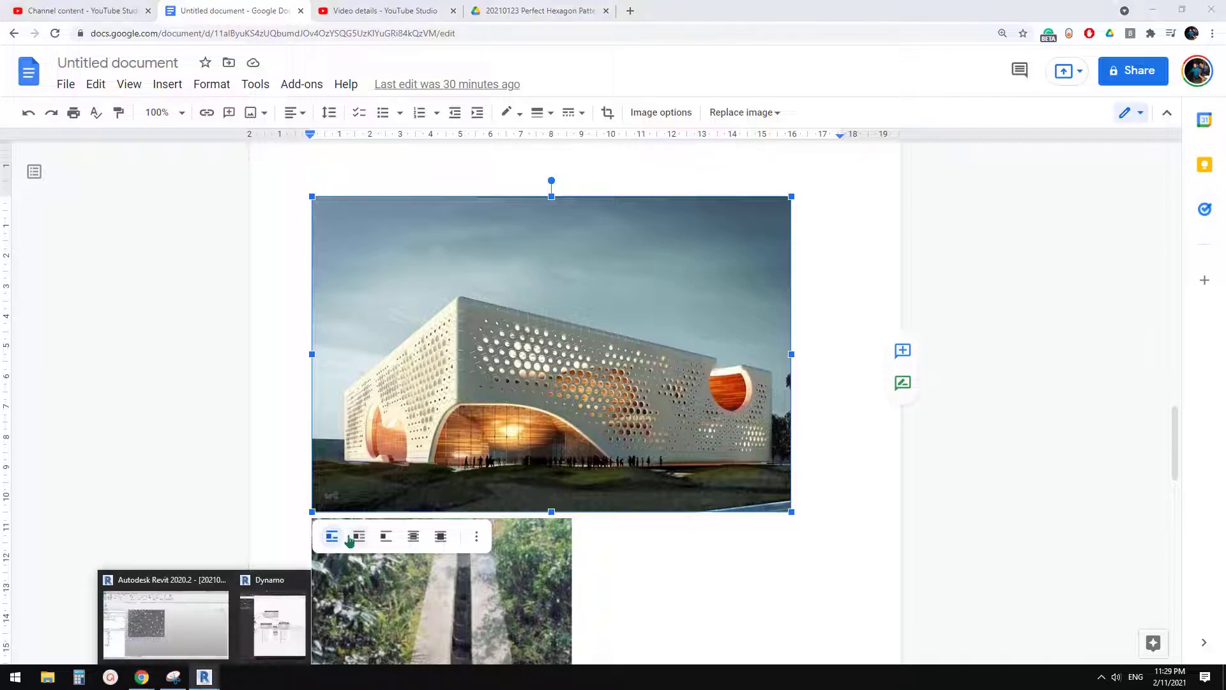
click(193, 631)
scroll(445, 313, up, 1)
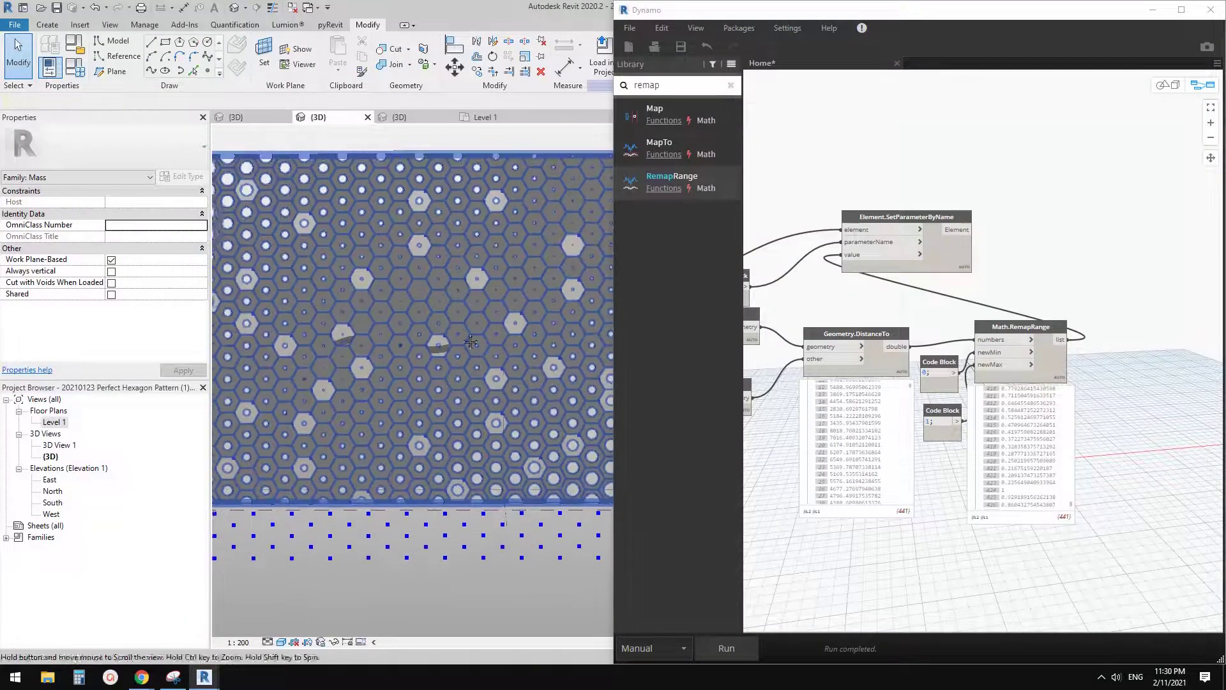
scroll(449, 346, down, 1)
shift+middle_drag(447, 345, 385, 330)
scroll(445, 335, up, 1)
scroll(384, 331, up, 2)
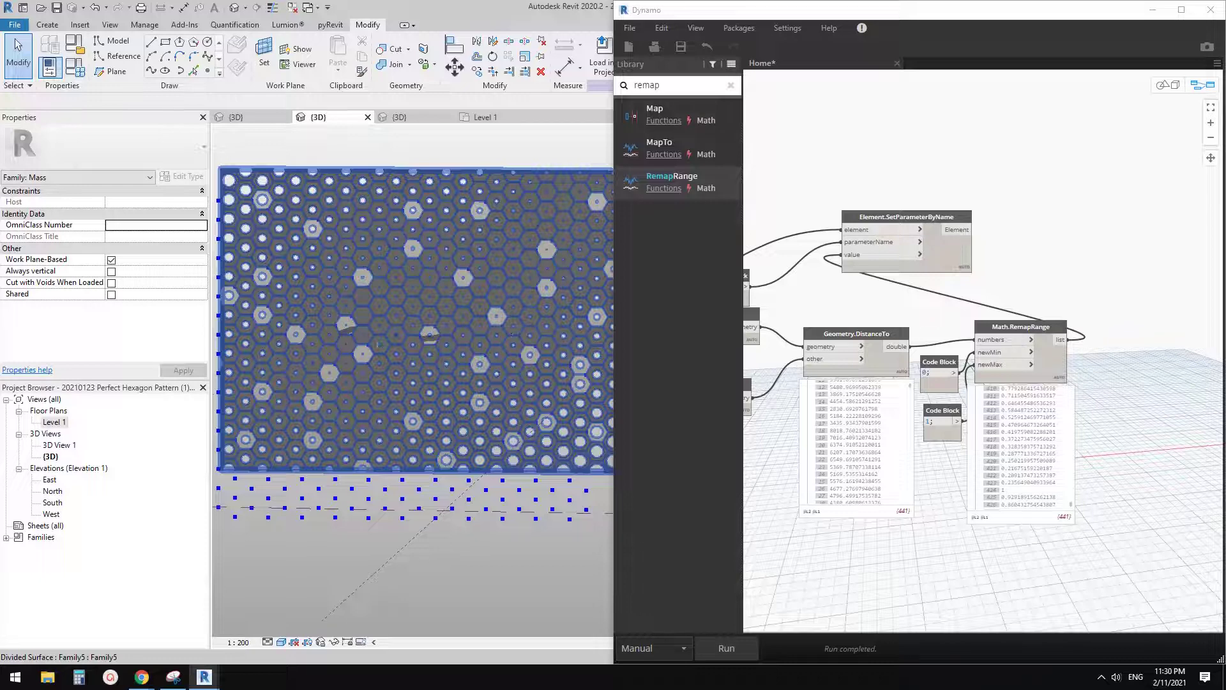
scroll(384, 331, down, 2)
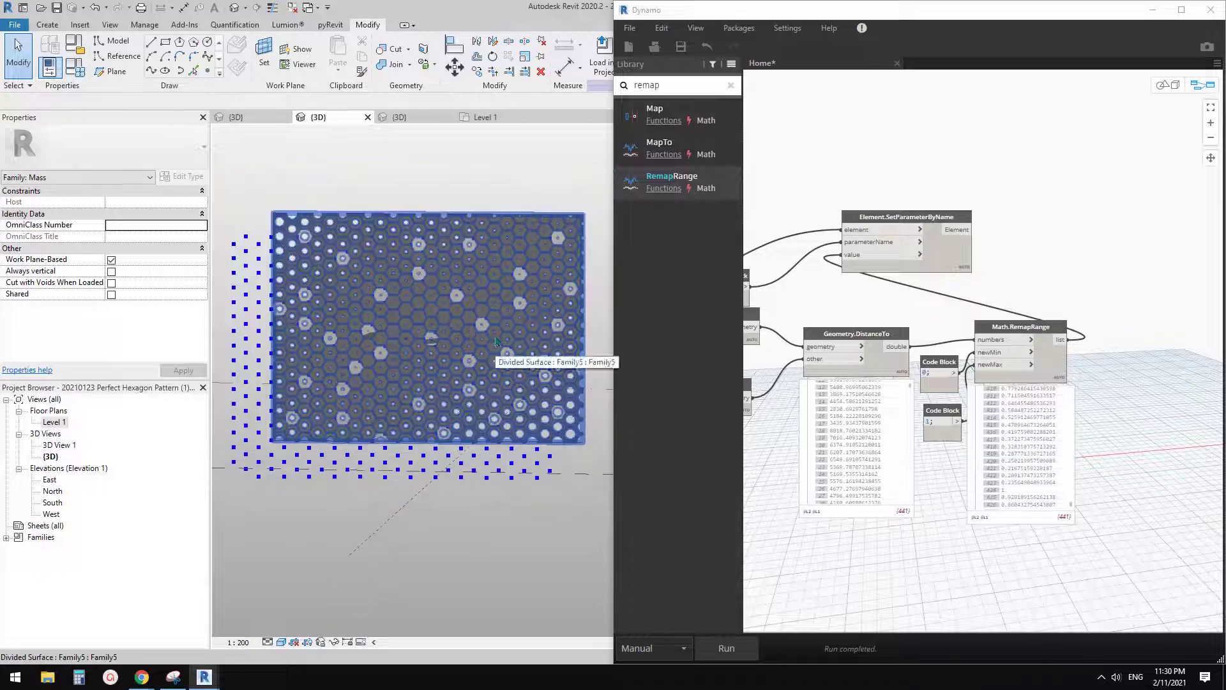
- Swap the Math.RemapRange inputs so the 1 Code Block feeds newMin and the 0 Code Block feeds newMax, and rerun the graph
click(1028, 332)
scroll(1027, 373, up, 5)
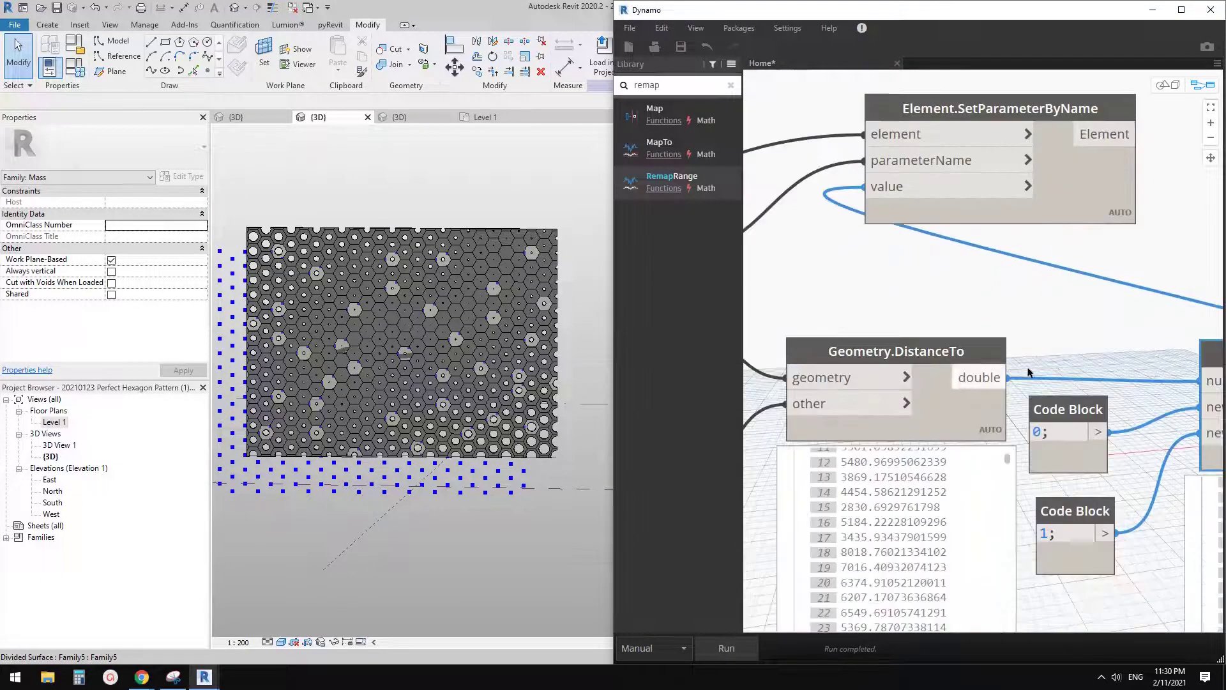
middle_drag(1077, 331, 826, 248)
scroll(897, 327, up, 1)
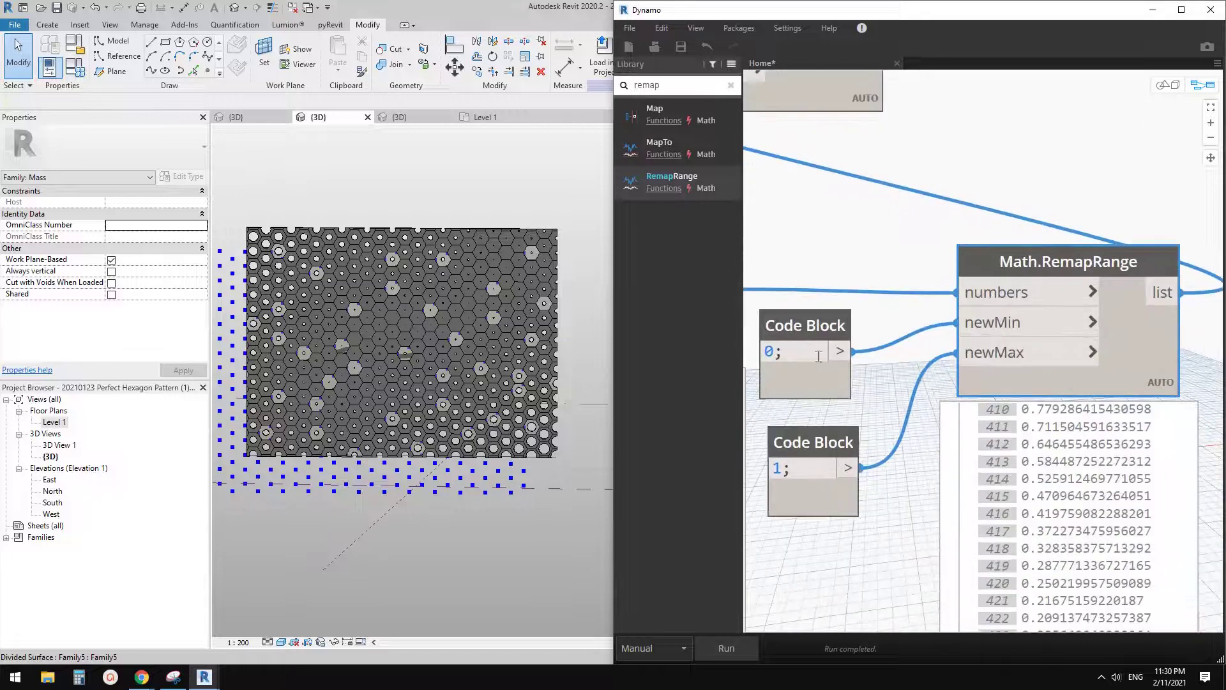
click(974, 327)
click(890, 368)
click(956, 353)
click(956, 322)
click(956, 352)
click(840, 351)
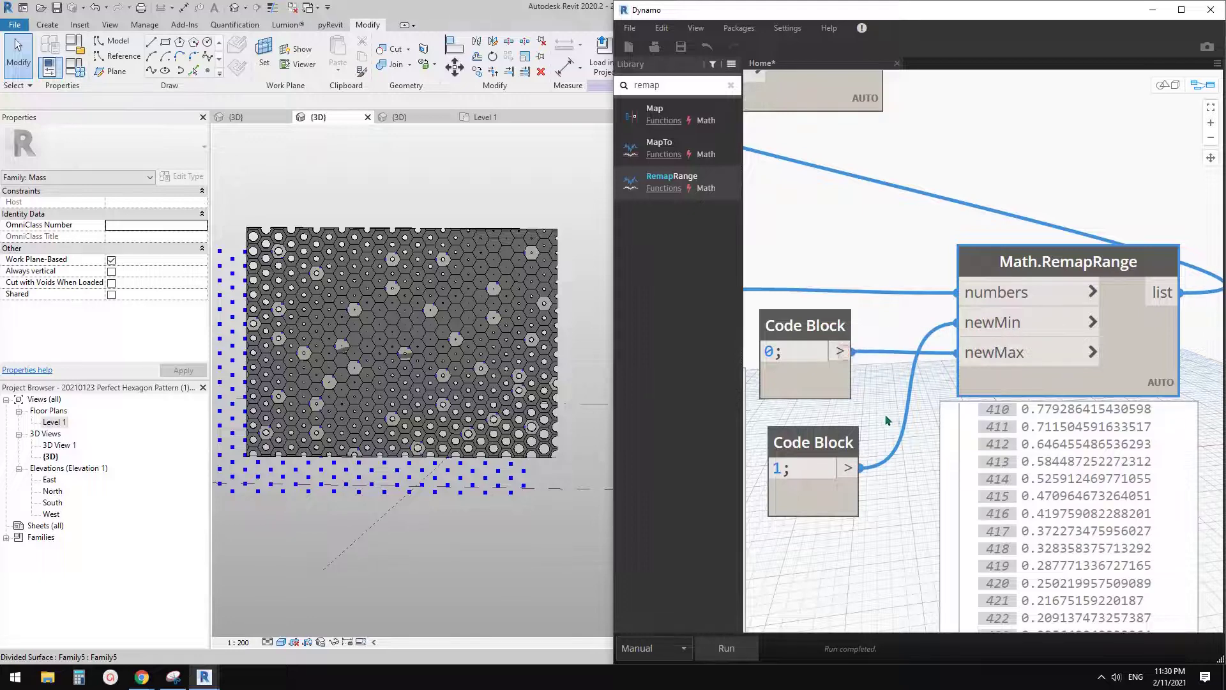
click(739, 646)
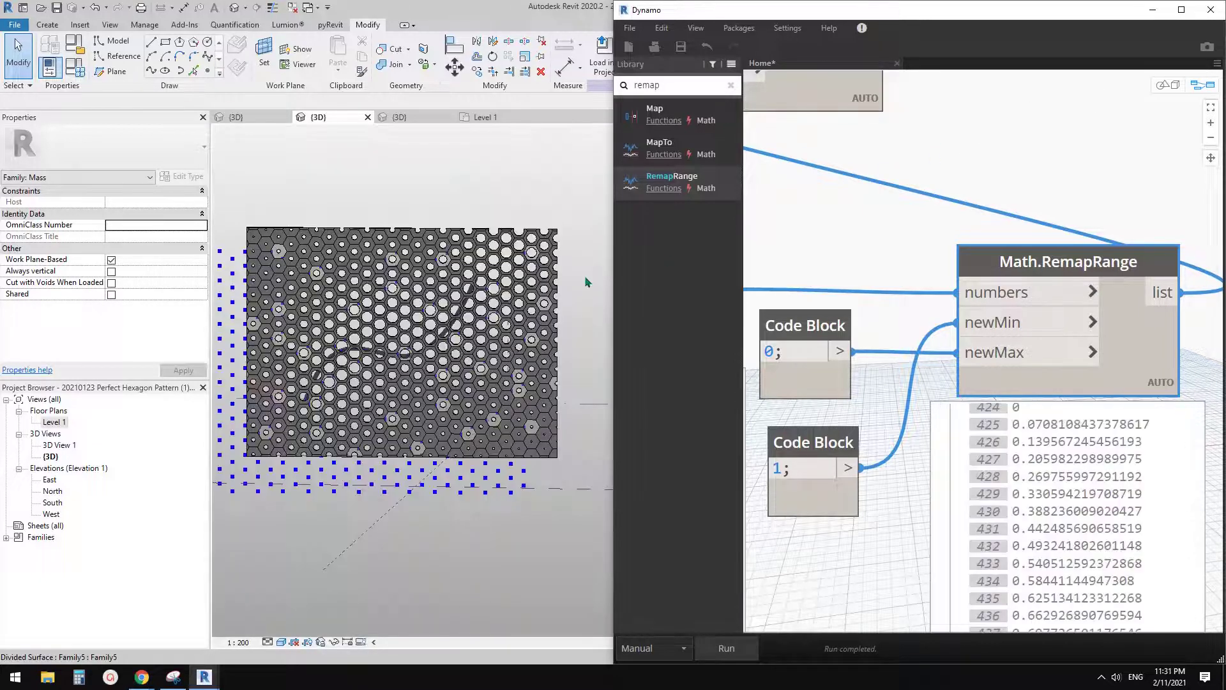
- Minimize the Dynamo window and examine how the panel openings vary around the curve on the hexagon facade
click(552, 191)
scroll(527, 328, down, 1)
shift+middle_drag(524, 333, 556, 335)
click(1154, 12)
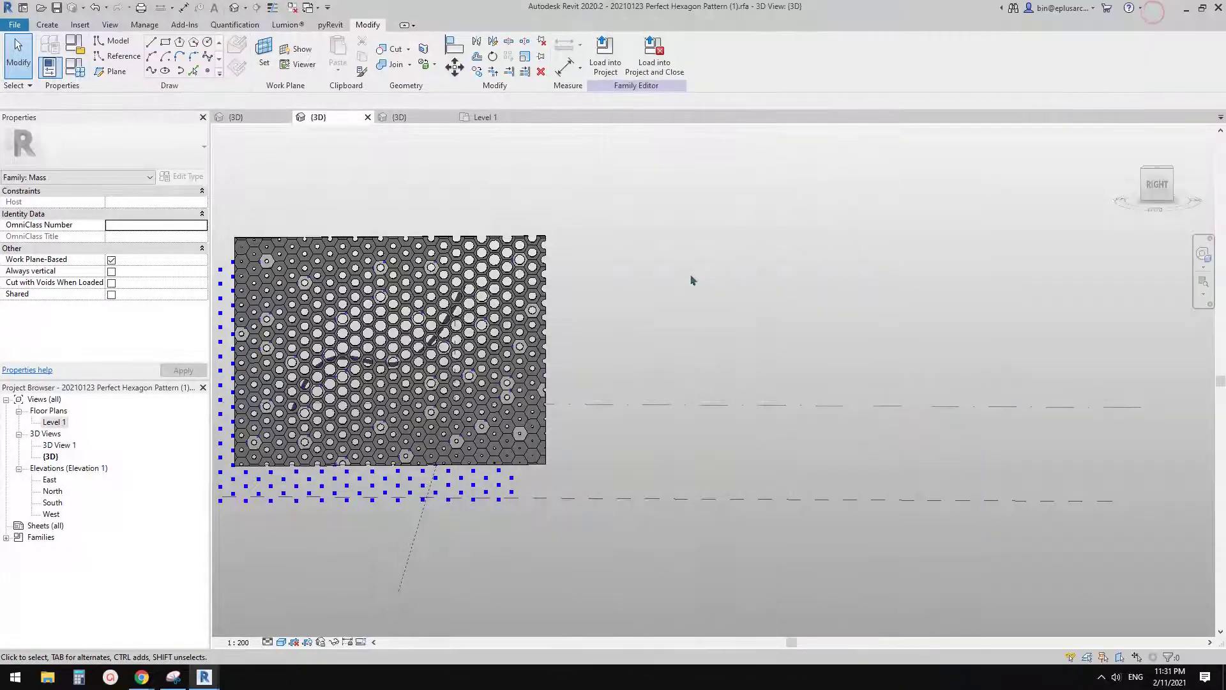
scroll(575, 336, up, 3)
middle_drag(576, 336, 654, 418)
scroll(627, 358, up, 1)
scroll(599, 364, down, 2)
middle_drag(654, 418, 642, 426)
scroll(643, 426, up, 2)
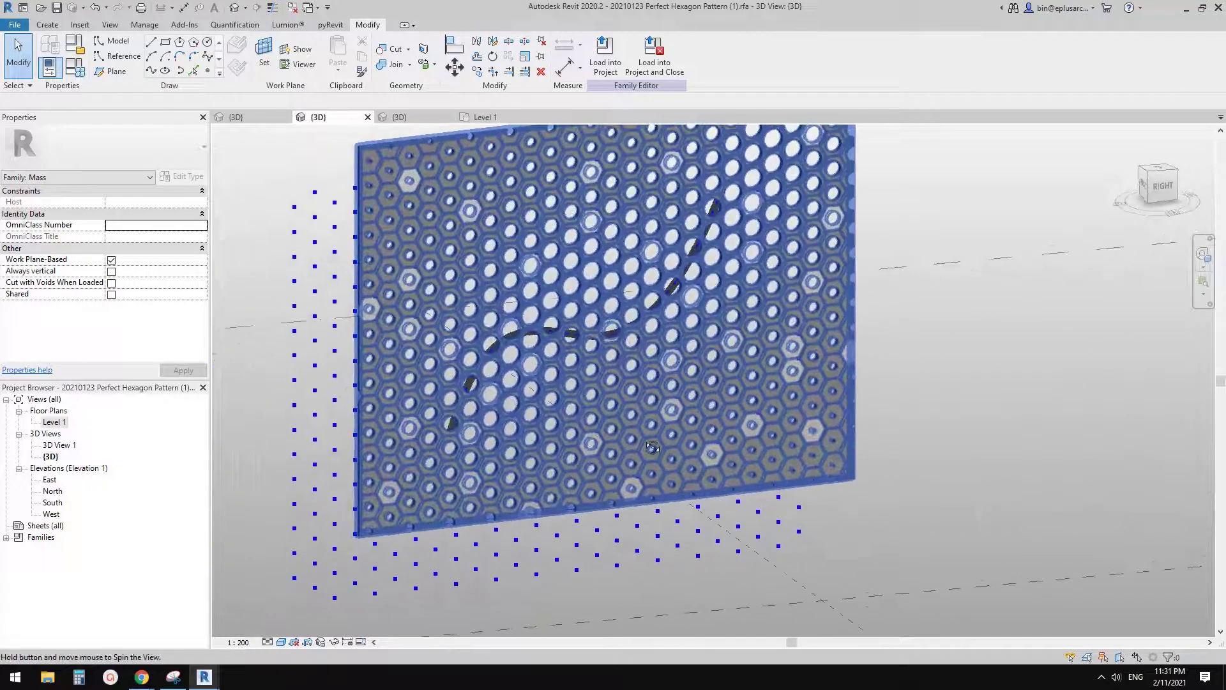
shift+middle_drag(652, 447, 664, 413)
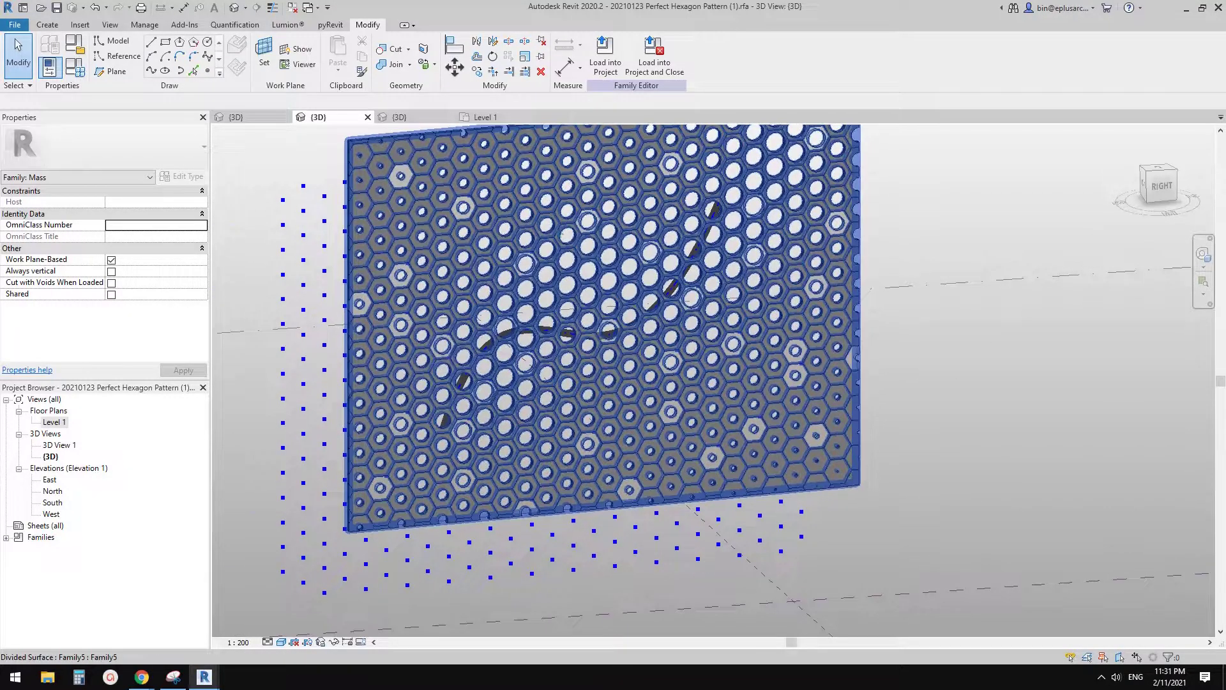
scroll(554, 246, up, 3)
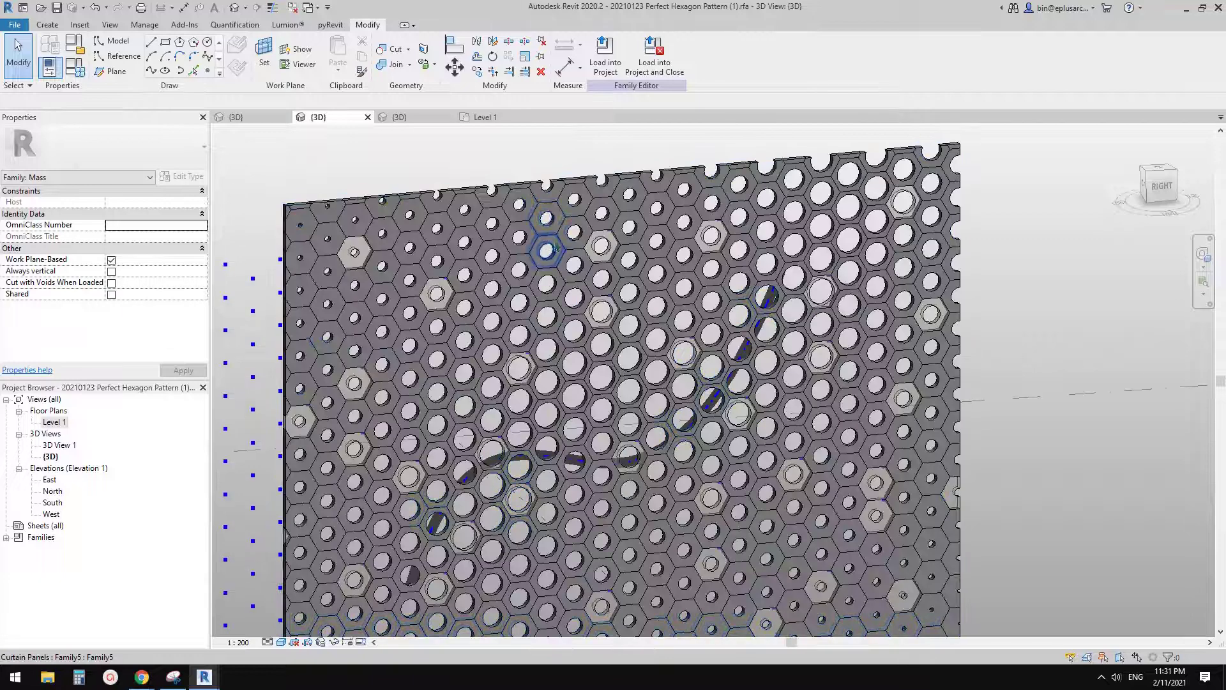
- Select four adjacent hexagon panels near the facade's upper edge and set their pct to 0.5
click(554, 247)
ctrl+click(555, 222)
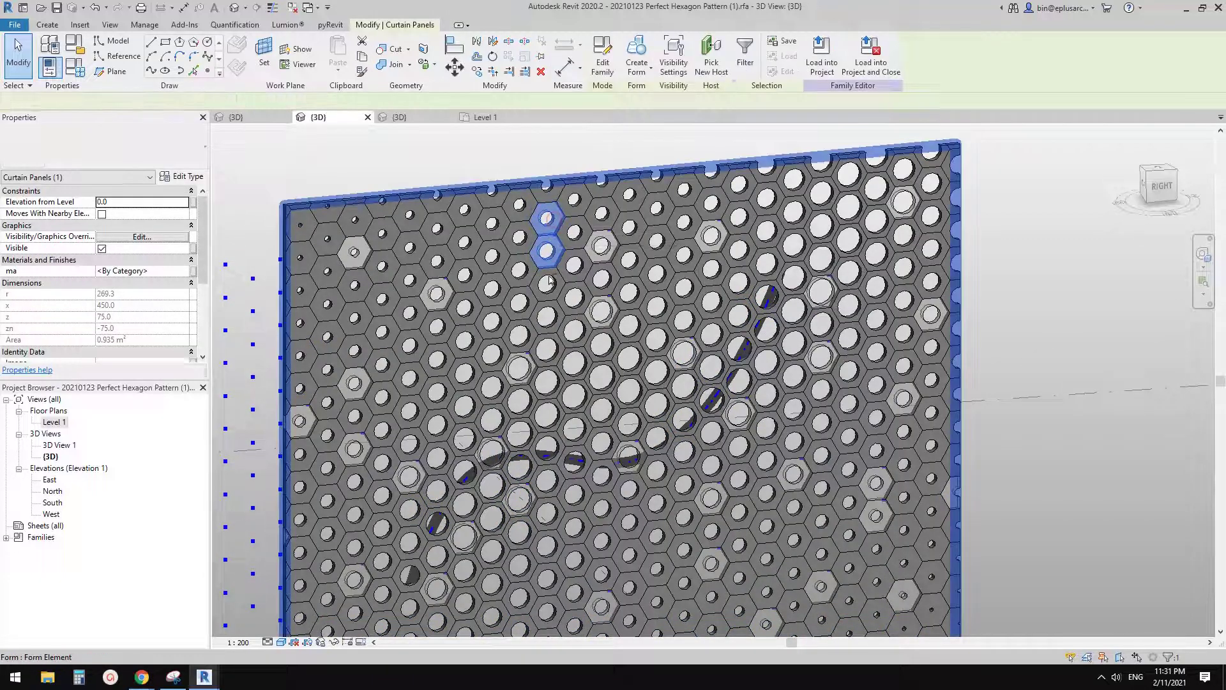
ctrl+click(547, 281)
ctrl+click(519, 270)
scroll(64, 306, down, 5)
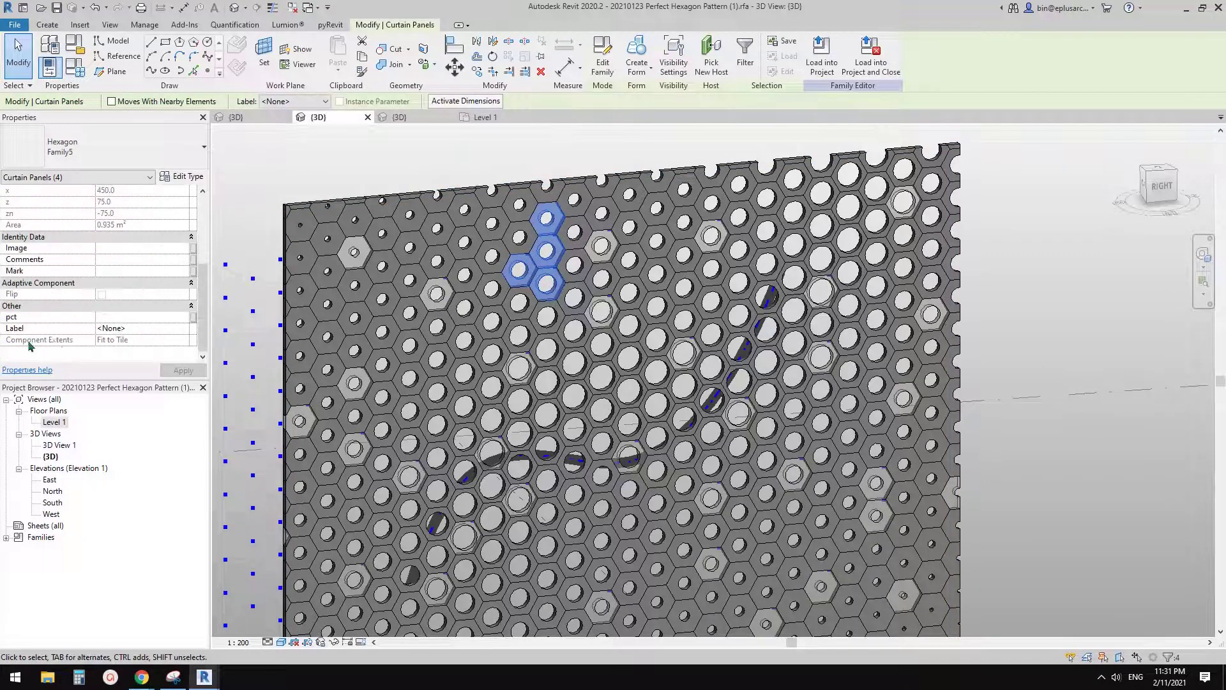
click(119, 317)
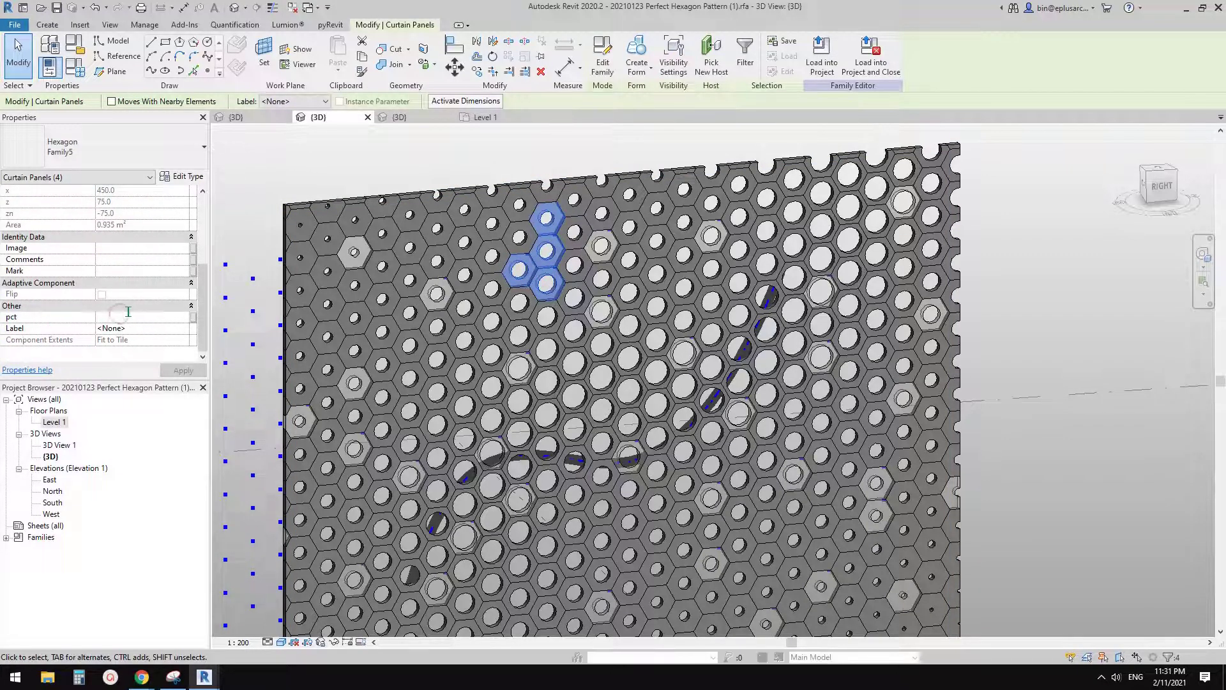
text(.5)
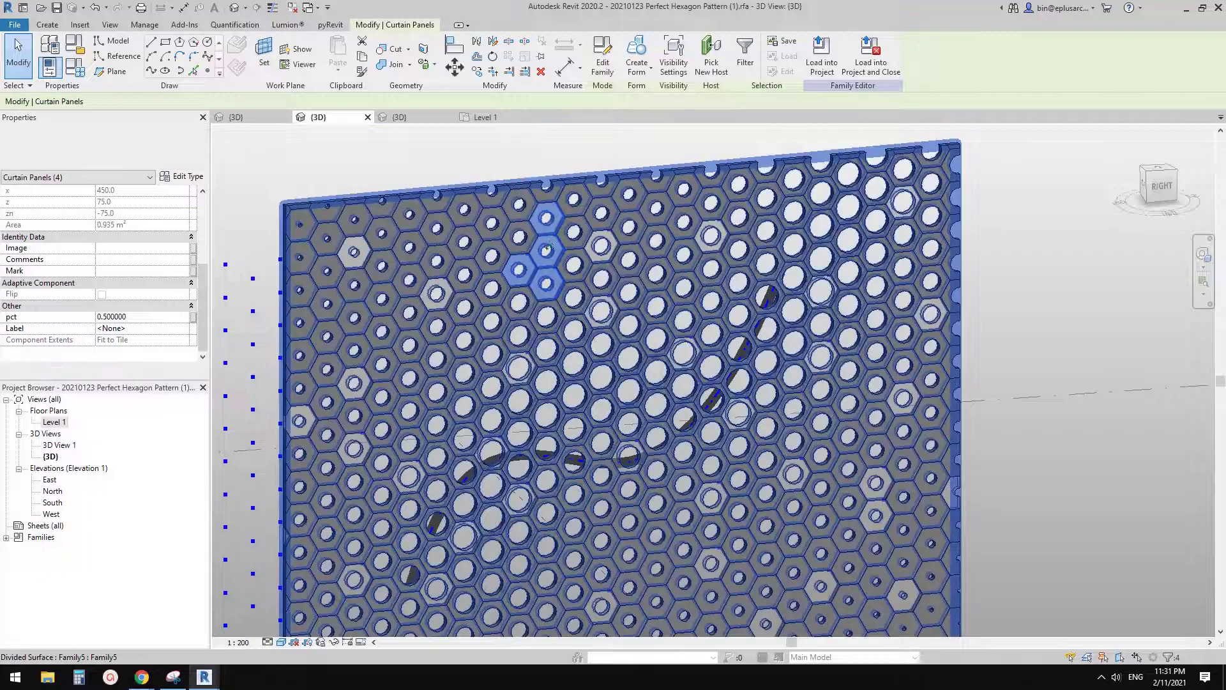
- Set the pct of the four selected panels to 0.3 and clear the selection
middle_drag(559, 253, 538, 256)
scroll(537, 255, up, 1)
double_click(143, 316)
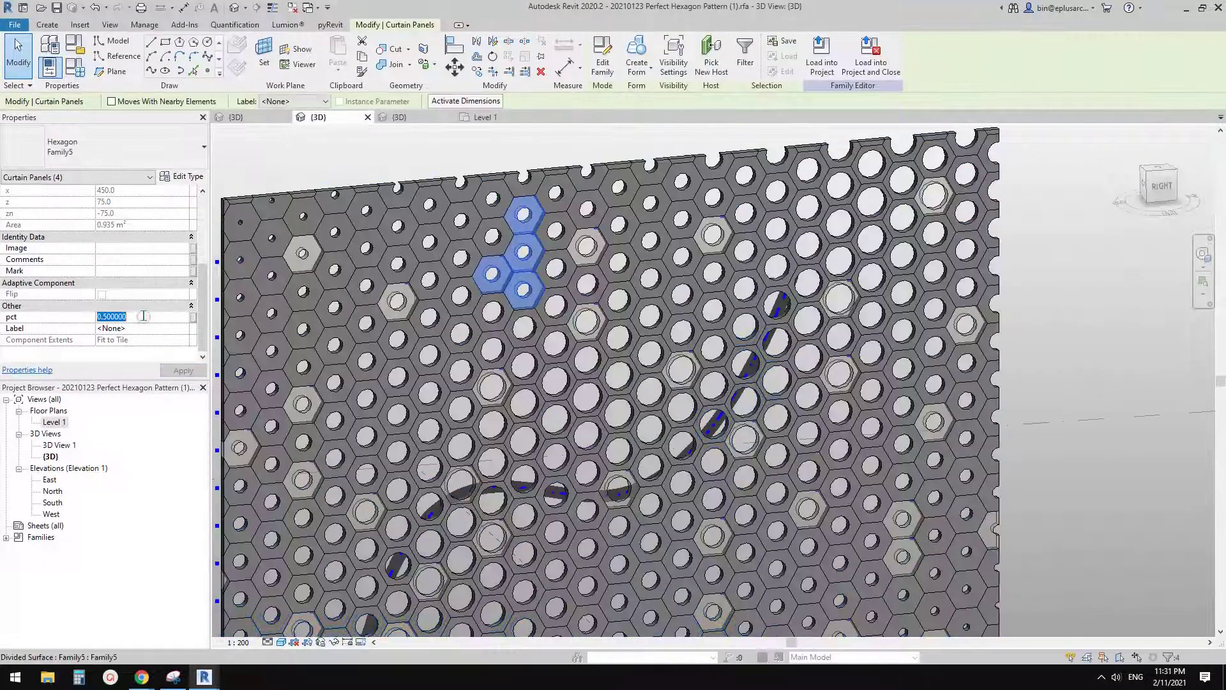
text(0.3)
key(Return)
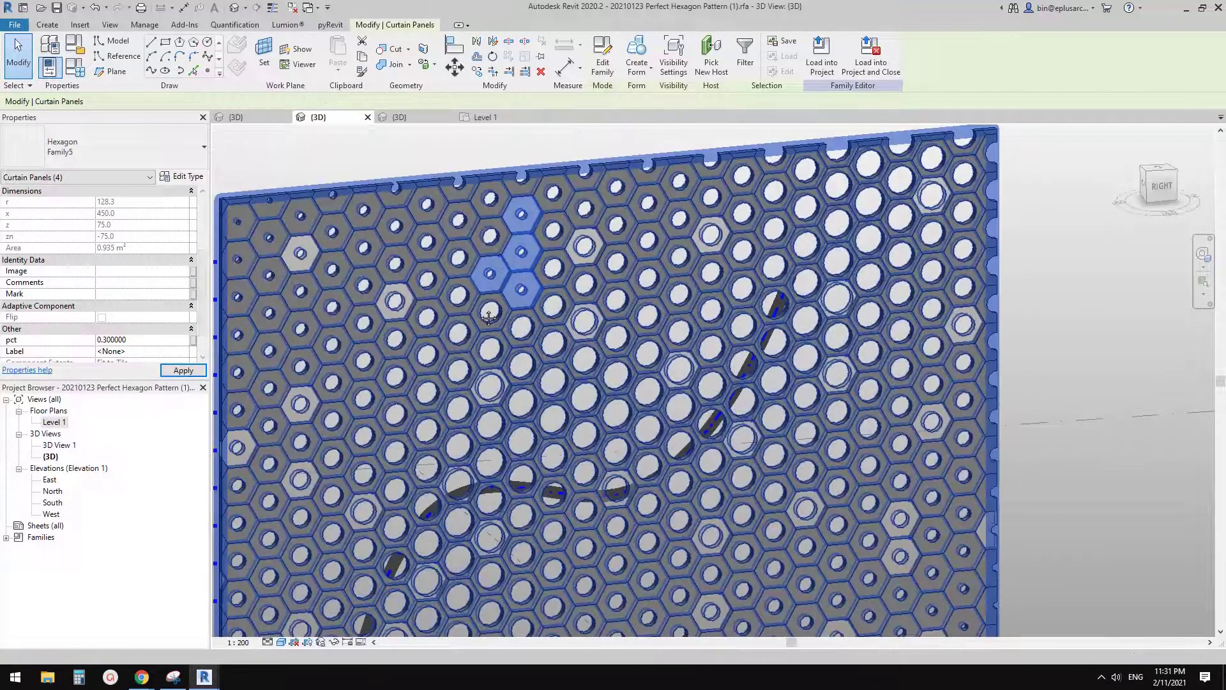
key(Escape)
scroll(548, 311, down, 5)
shift+middle_drag(547, 311, 821, 311)
scroll(774, 278, up, 2)
scroll(774, 288, down, 2)
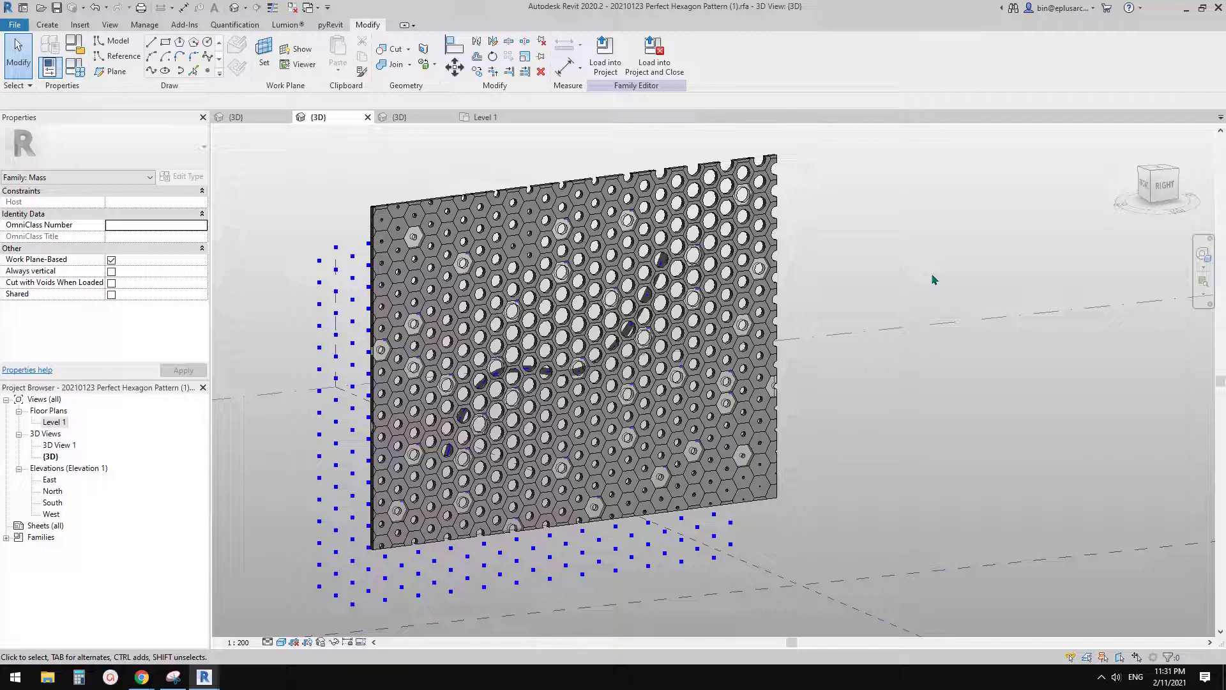